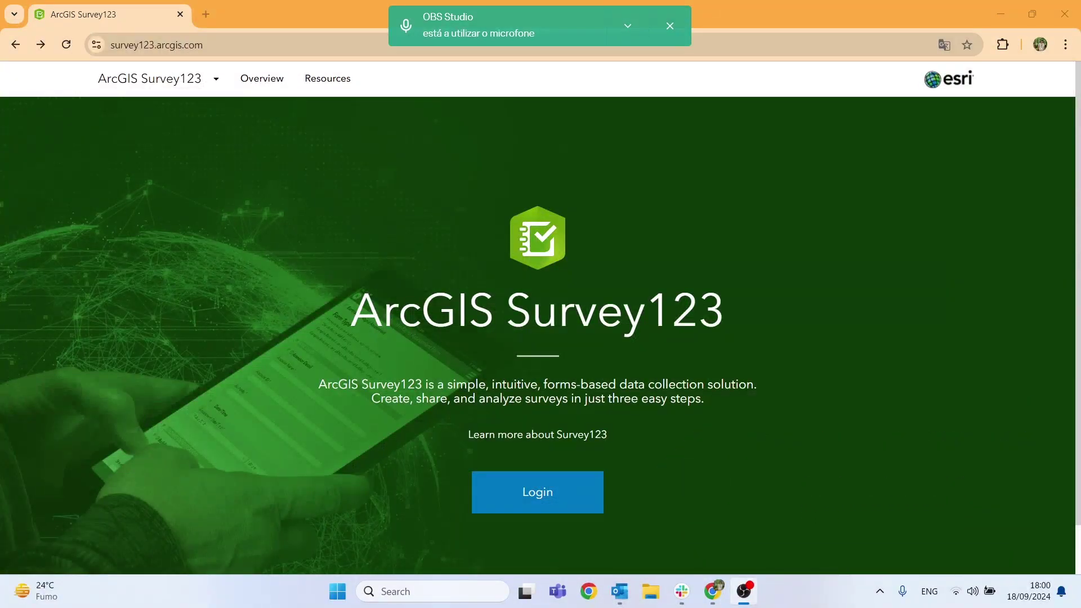
Return to the browser and sign in to Survey123 to reach My Surveys.
key("alt+Tab")
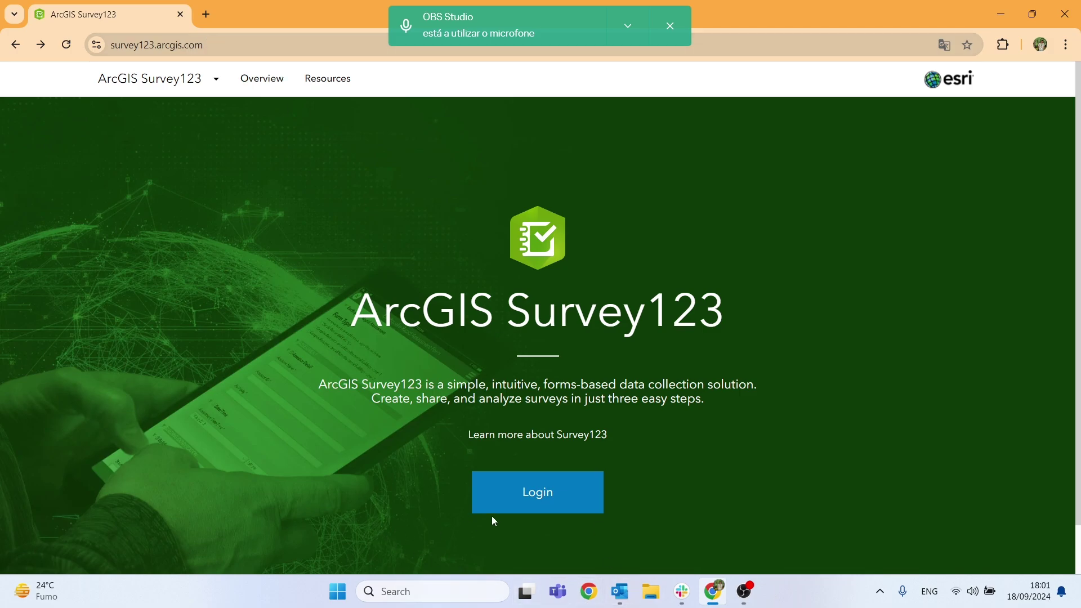
left_click(537, 496)
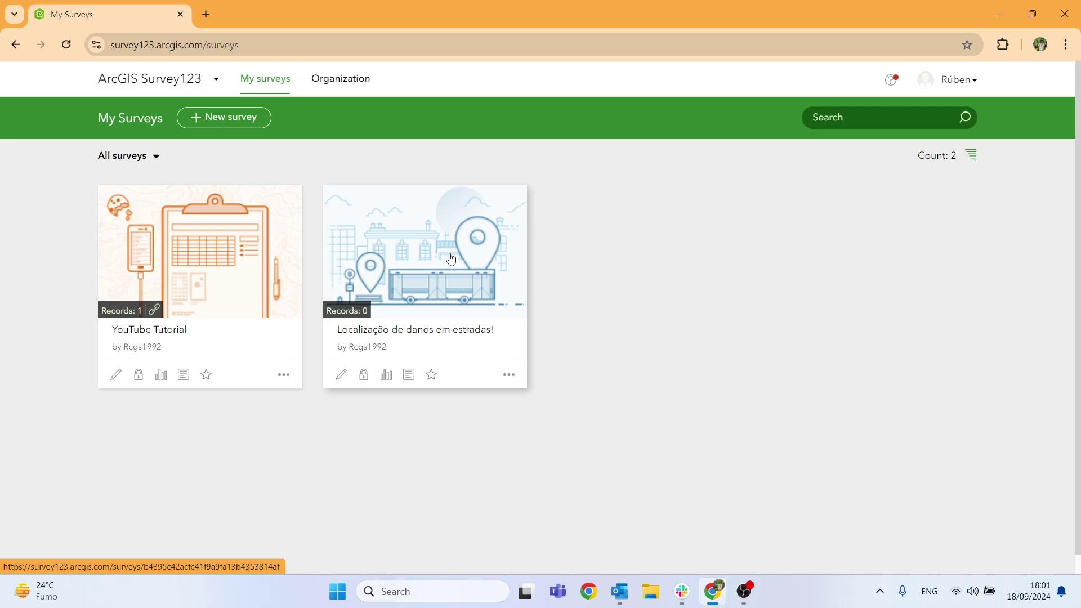
Create a new survey from the Blank survey option.
left_click(212, 117)
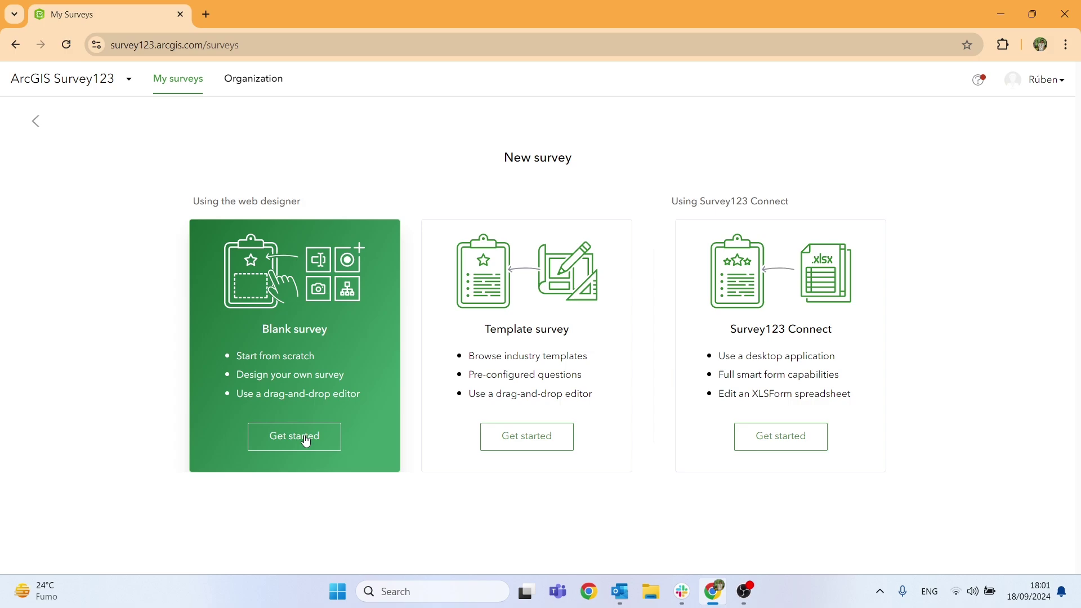
left_click(306, 440)
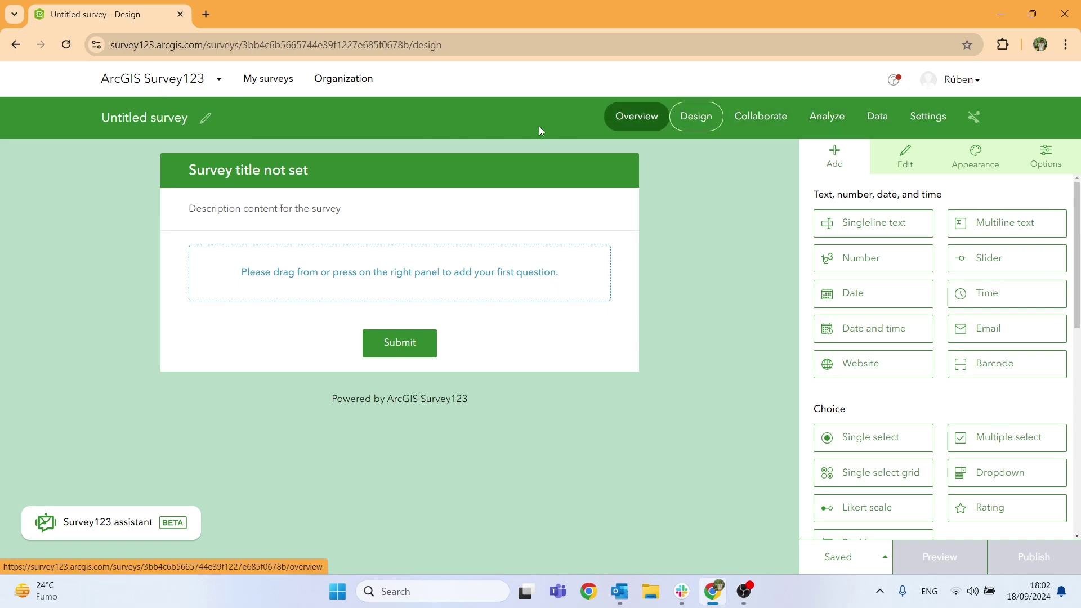
Rename the survey to 'Survey123 YouTube Tutorial'.
left_click(156, 115)
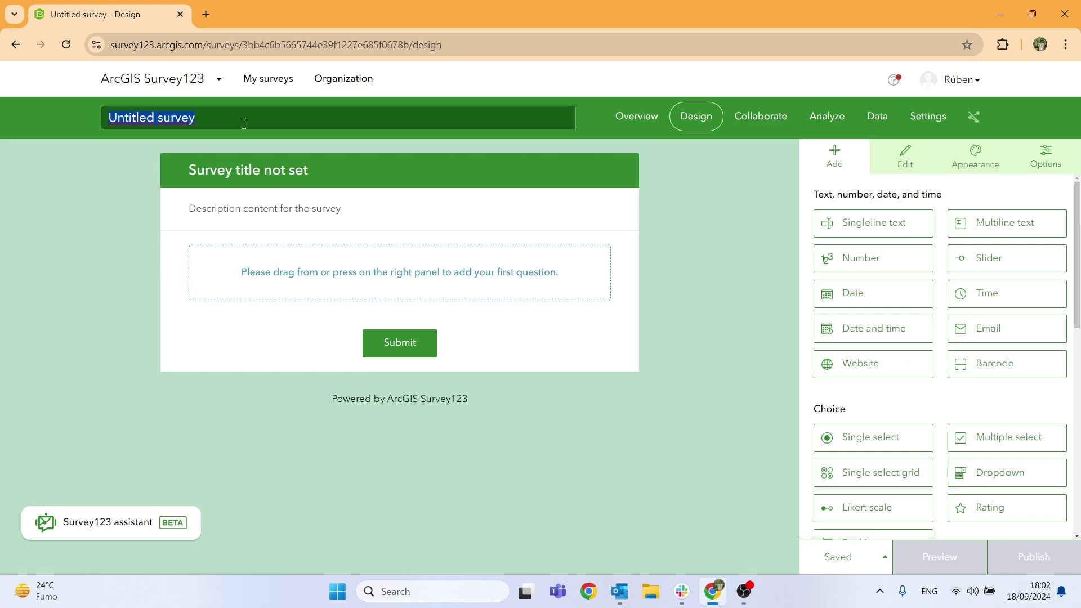
type("Sur")
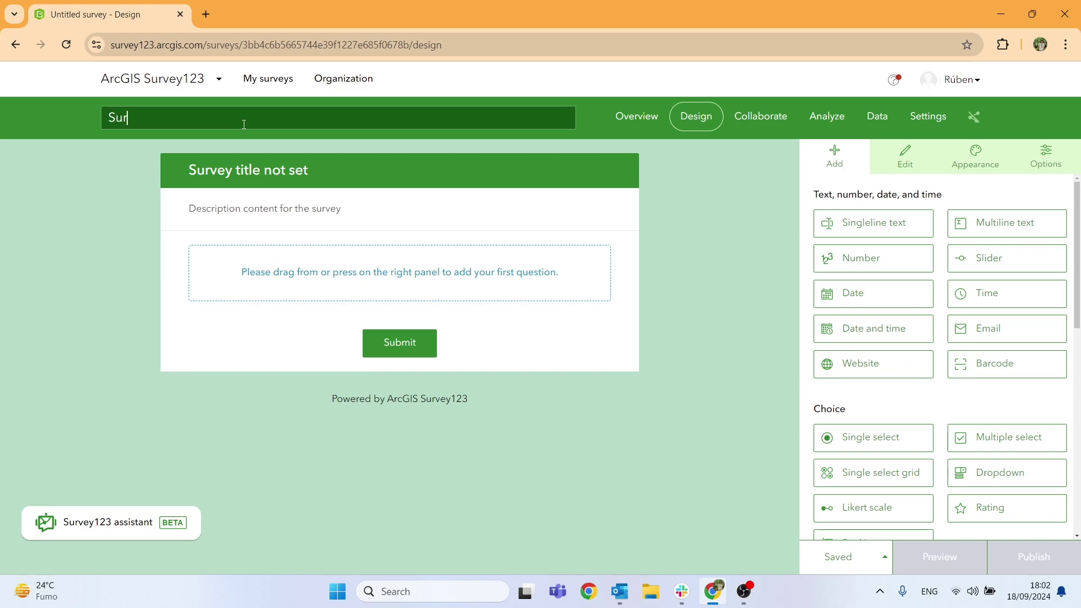
type("vey123 Y")
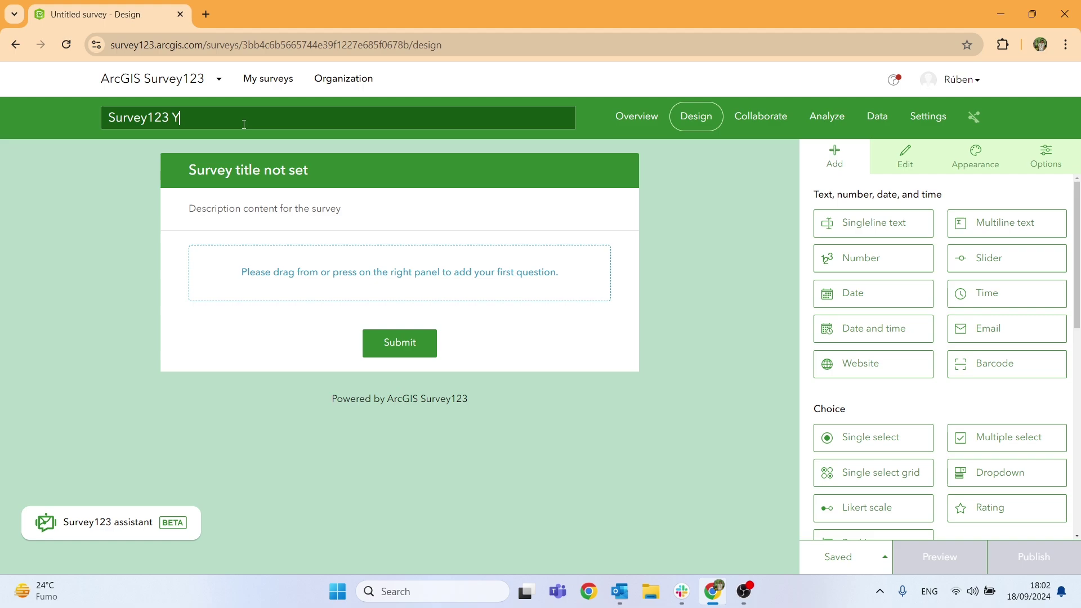
type("ouTube Tutorial")
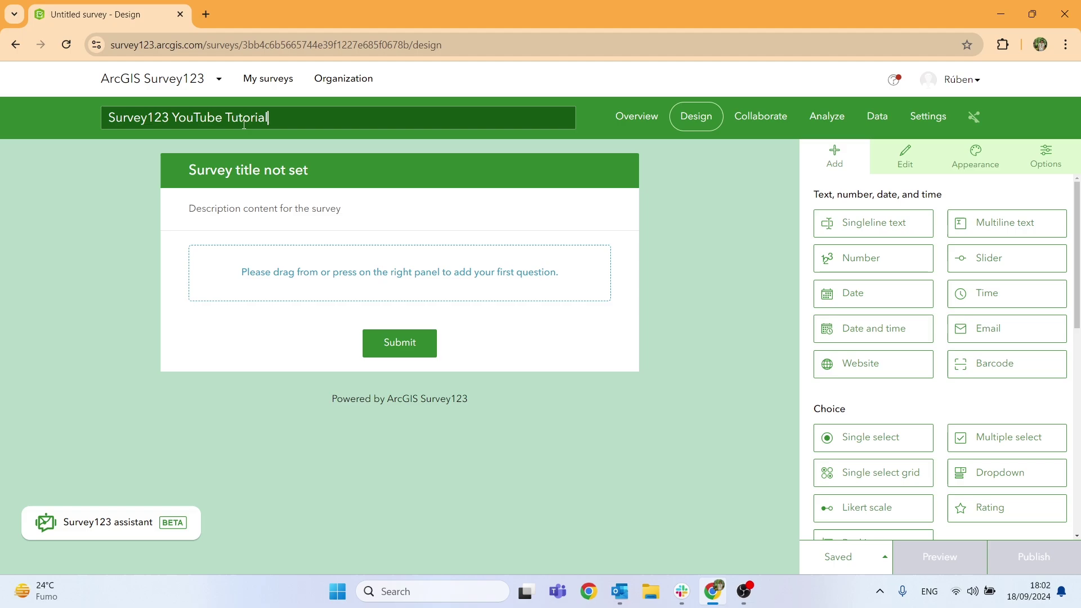
left_click(116, 187)
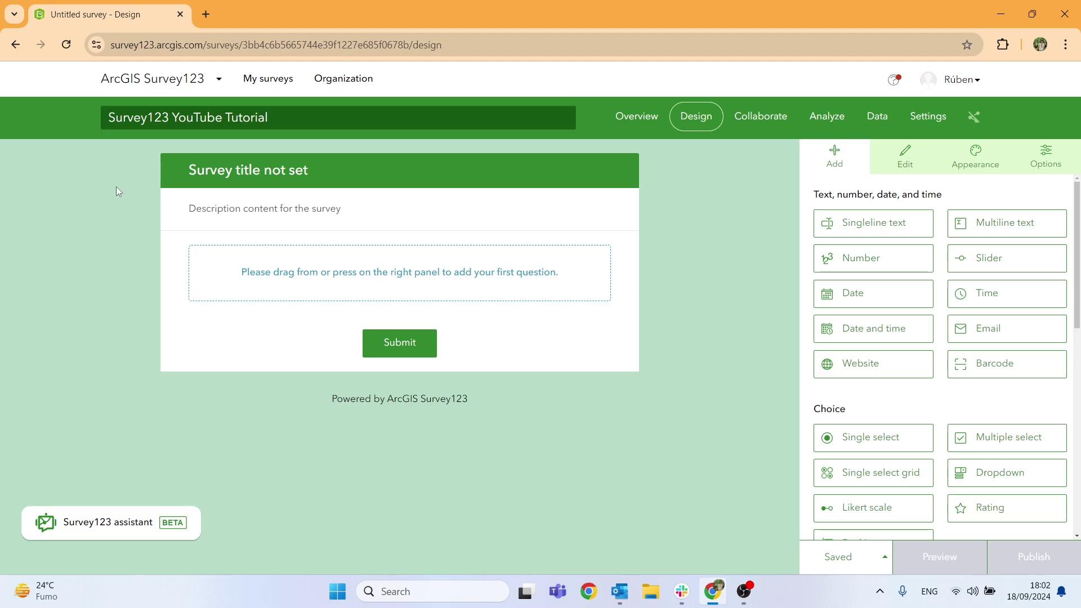
Set the form header to 'Survey123 YouTube Tutorial' and description to 'Survey made for a YouTube Tutorial'.
left_click(232, 172)
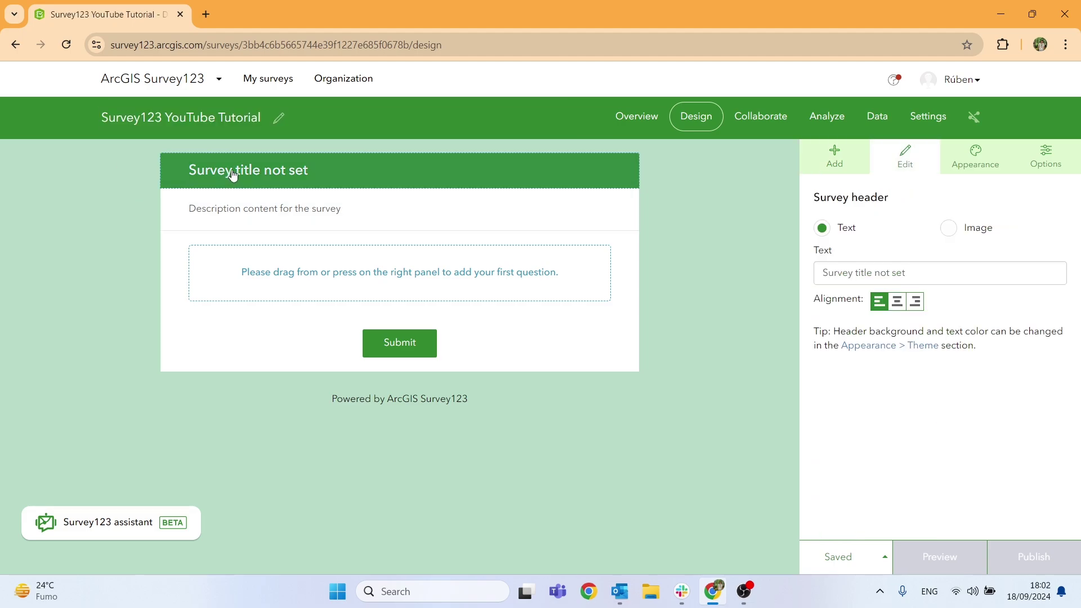
left_click(965, 271)
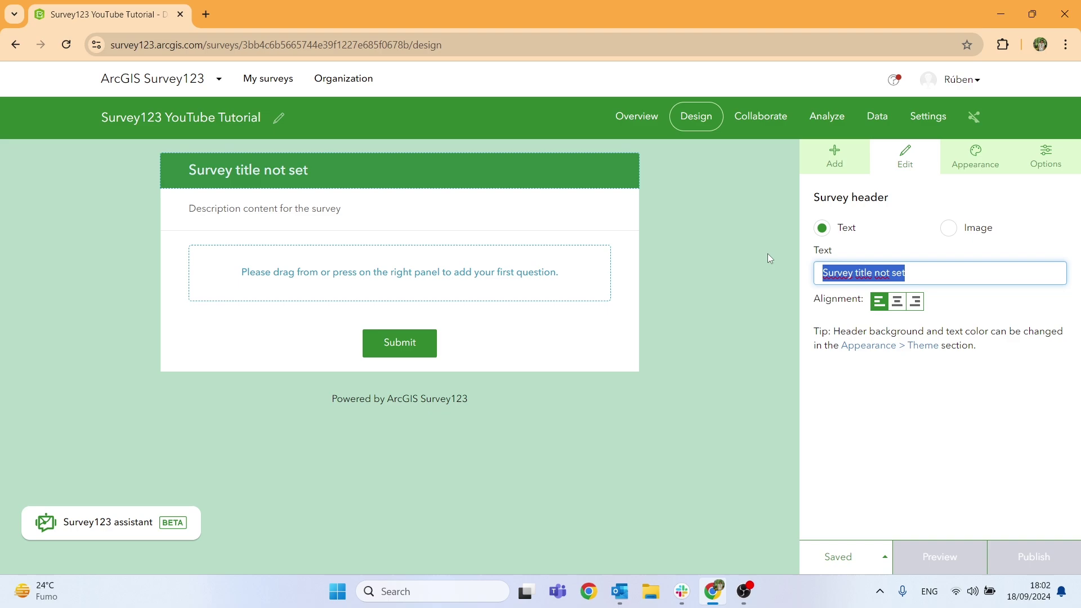
type("Survey123")
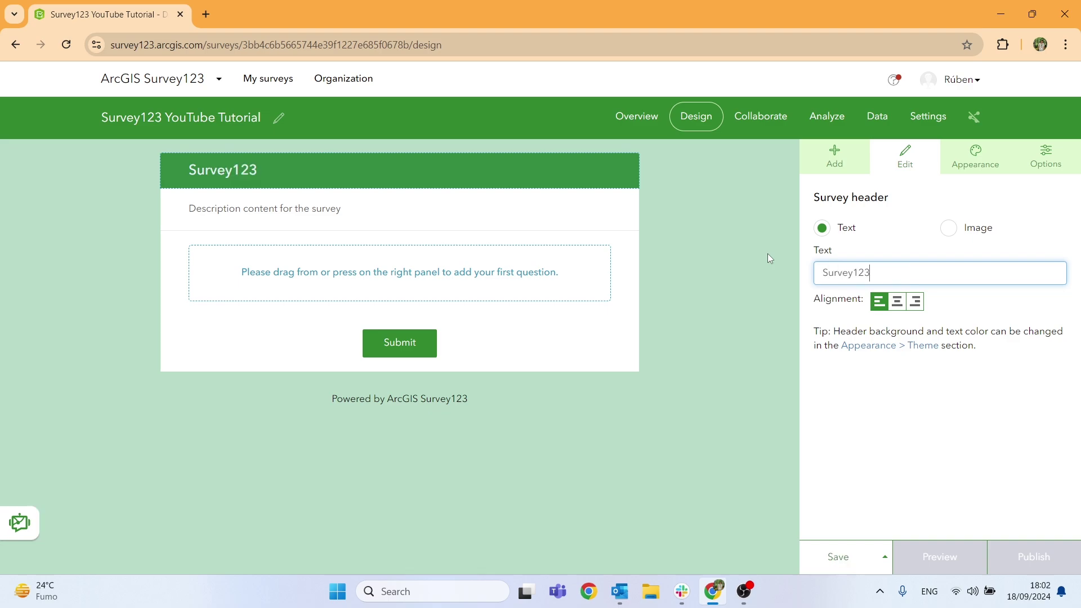
type(" YouTube Tutorial")
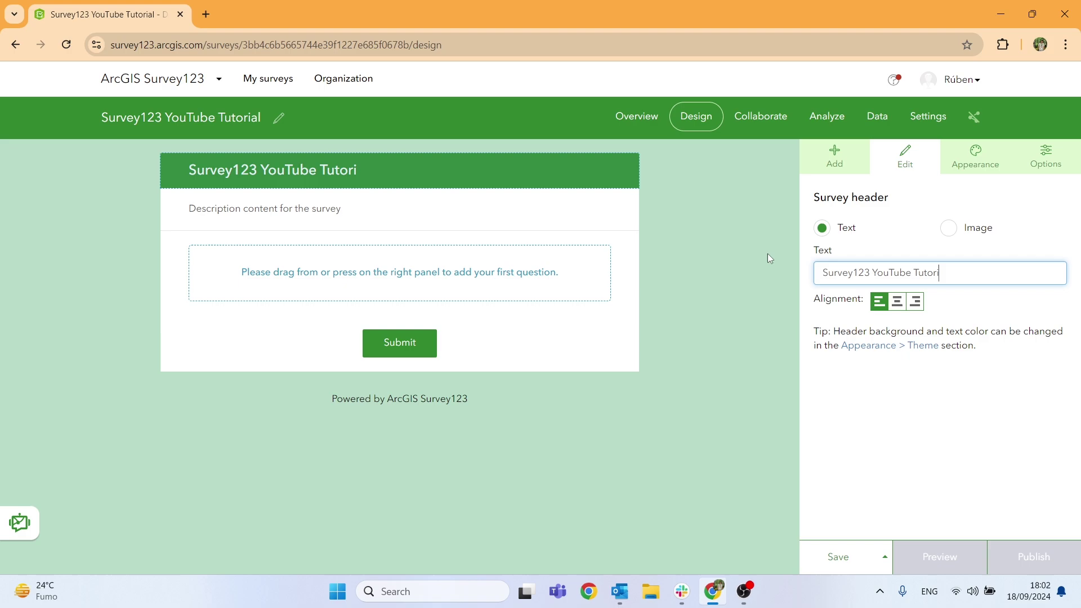
left_click(207, 208)
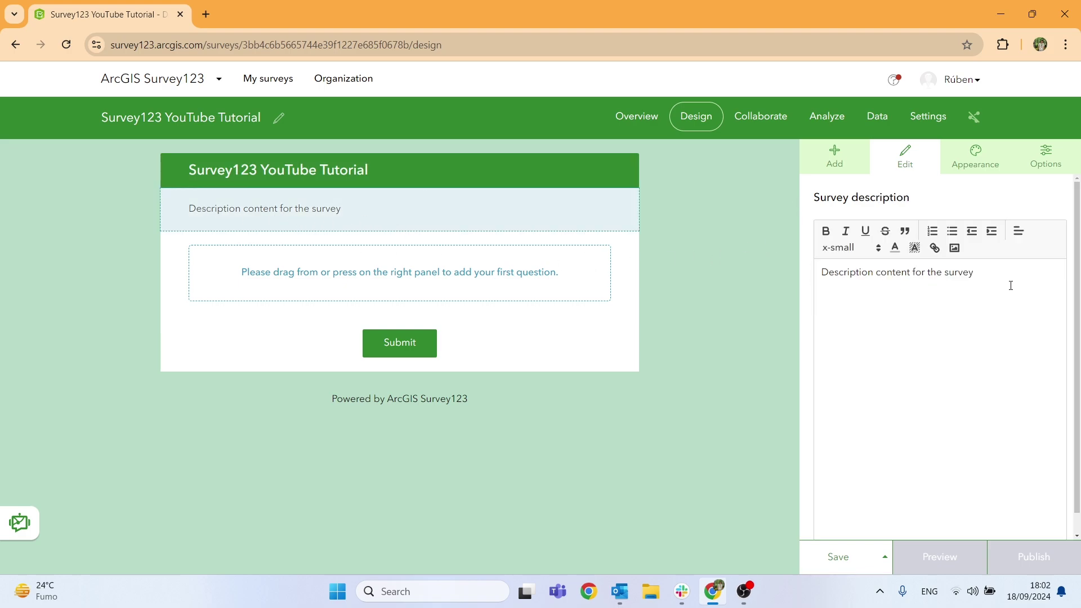
left_click_drag(1010, 285, 714, 258)
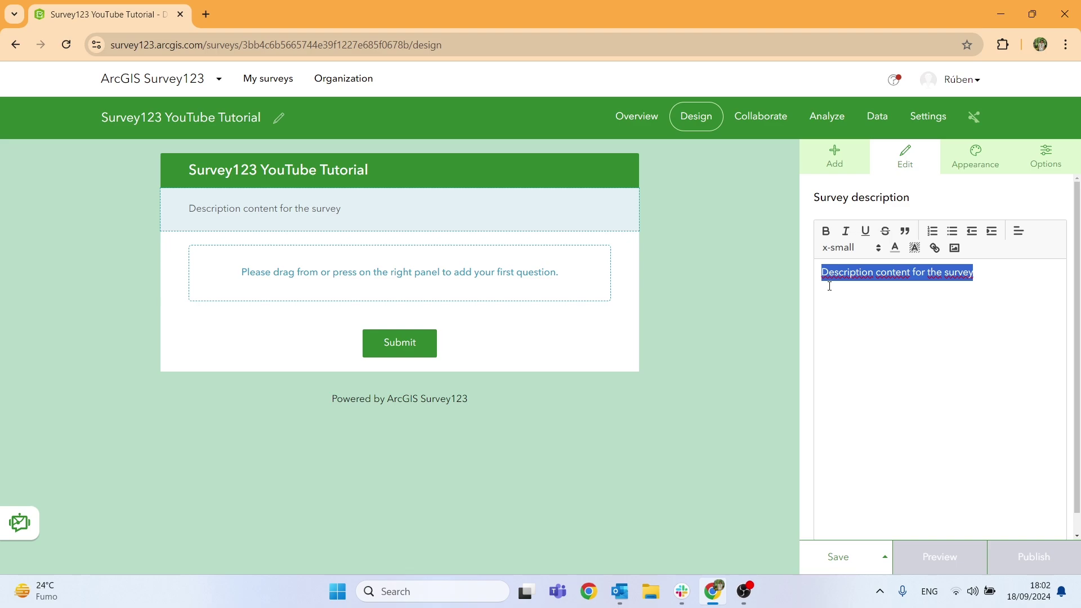
type("Survey ")
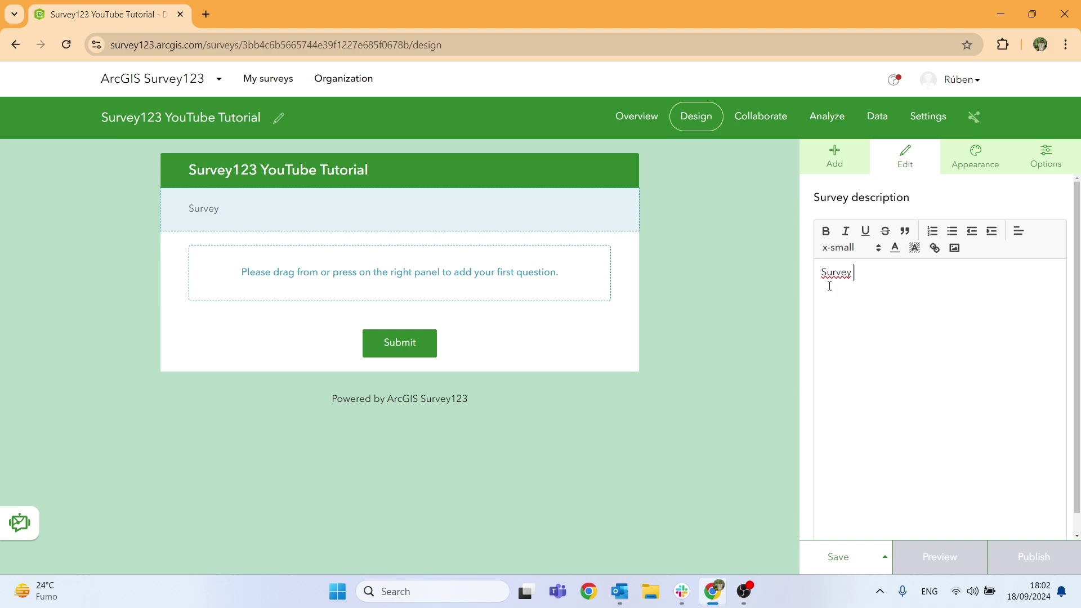
type("made for a YouT")
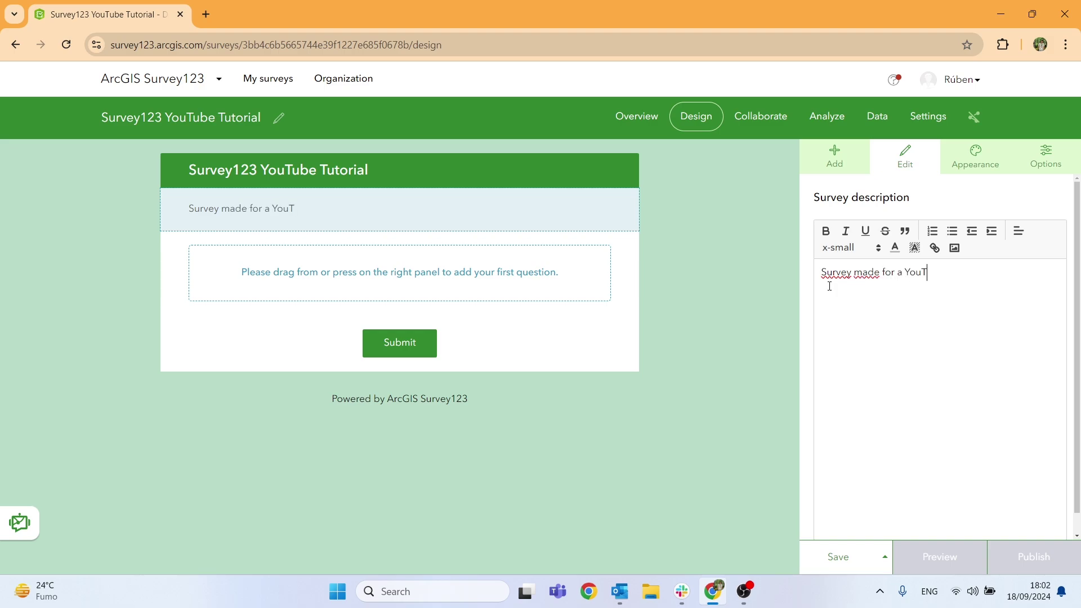
type("ube Tutorial")
left_click(447, 234)
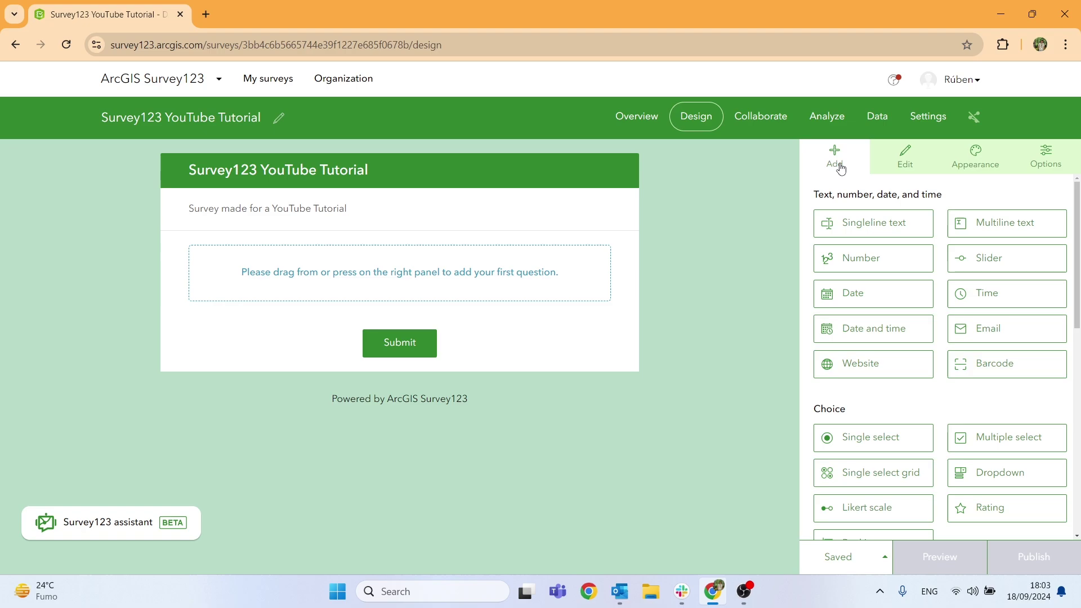
scroll(931, 430, "down", 10)
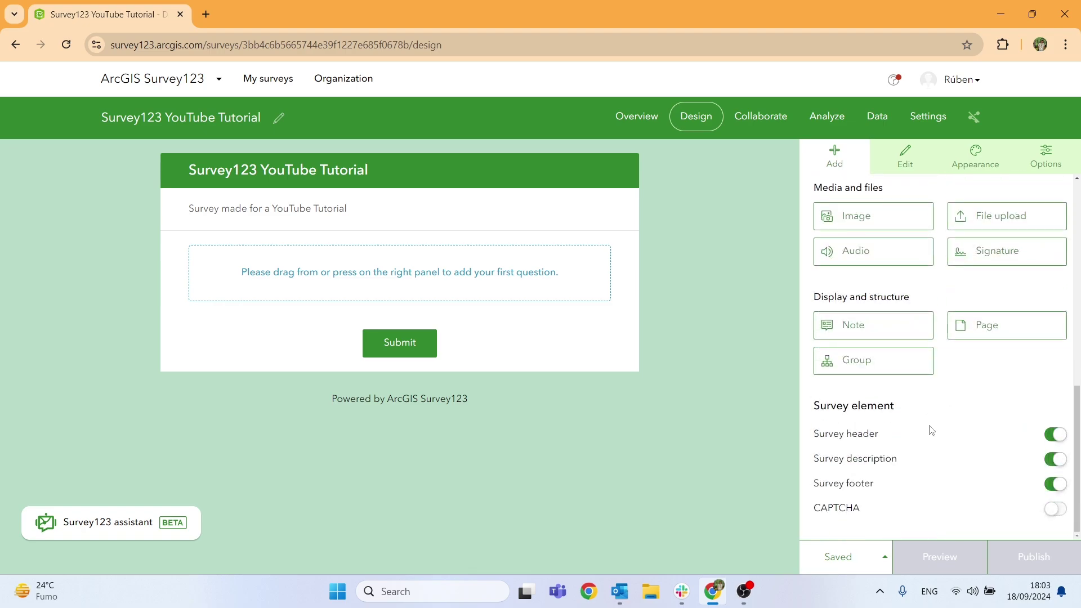
scroll(930, 430, "up", 10)
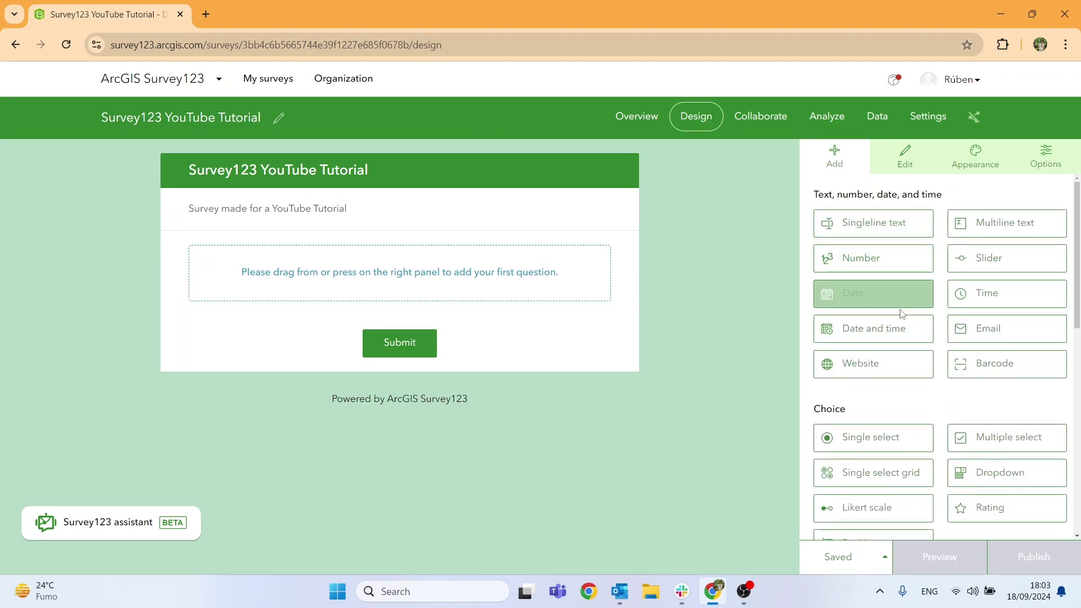
left_click(882, 257)
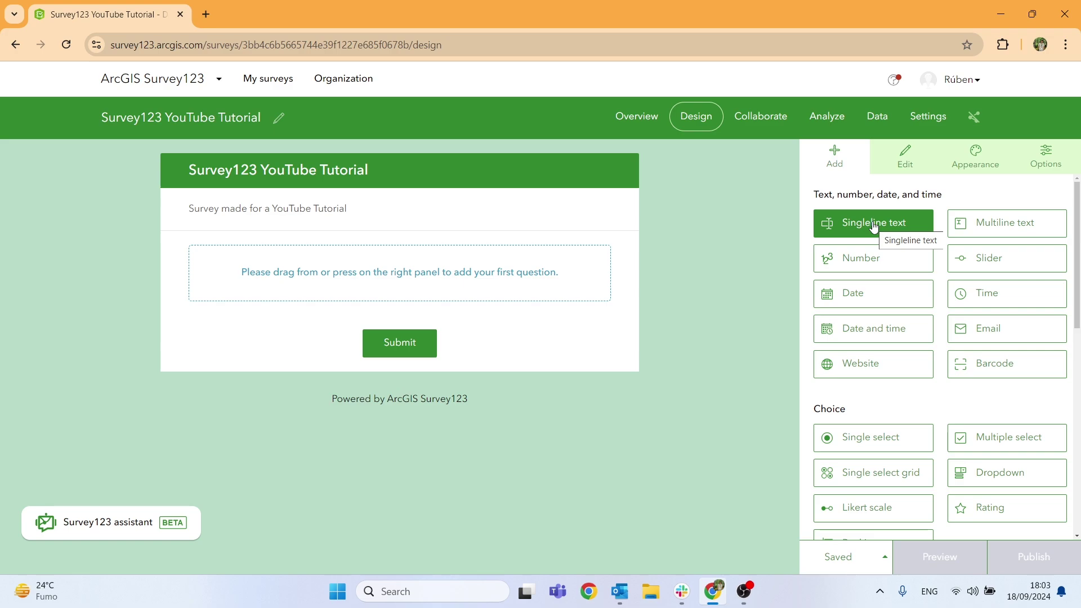
left_click(905, 156)
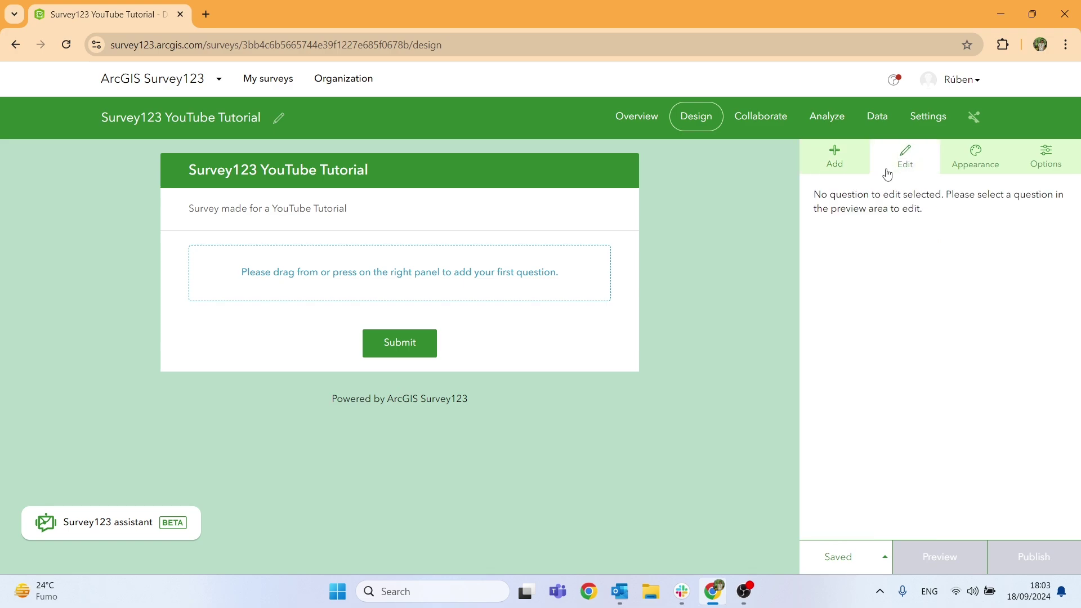
left_click(389, 179)
left_click(393, 224)
left_click(350, 165)
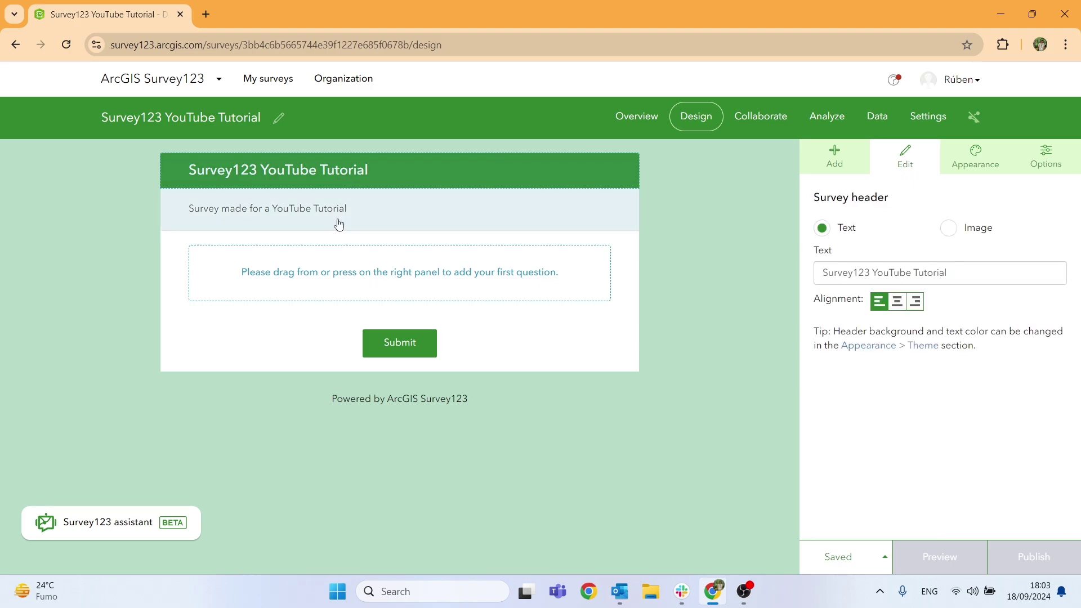
left_click(335, 220)
left_click(975, 159)
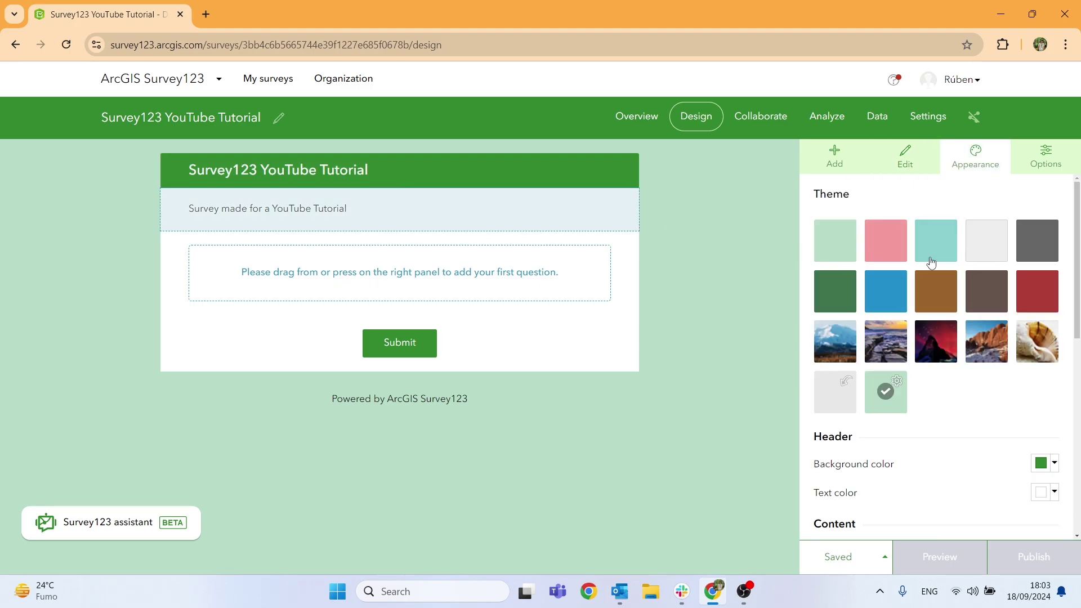
left_click(977, 256)
left_click(888, 346)
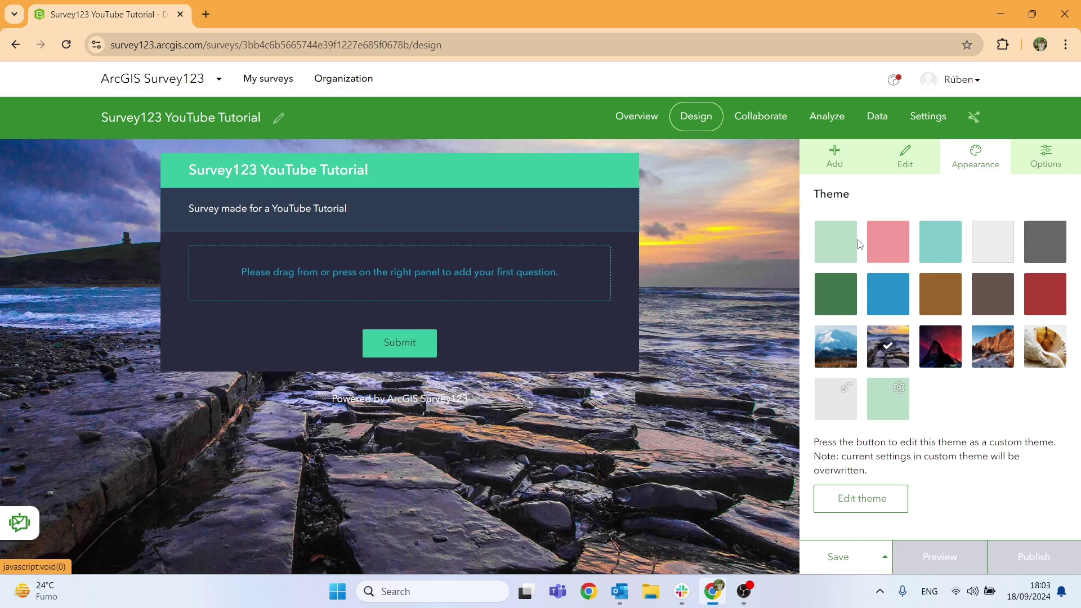
left_click(836, 245)
left_click(1042, 159)
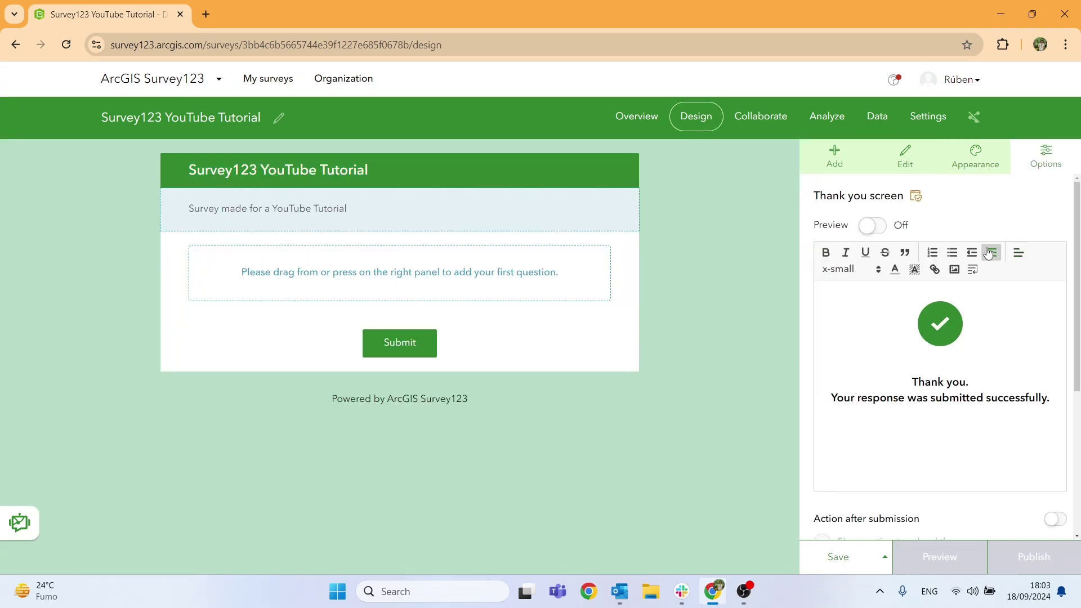
scroll(944, 292, "down", 5)
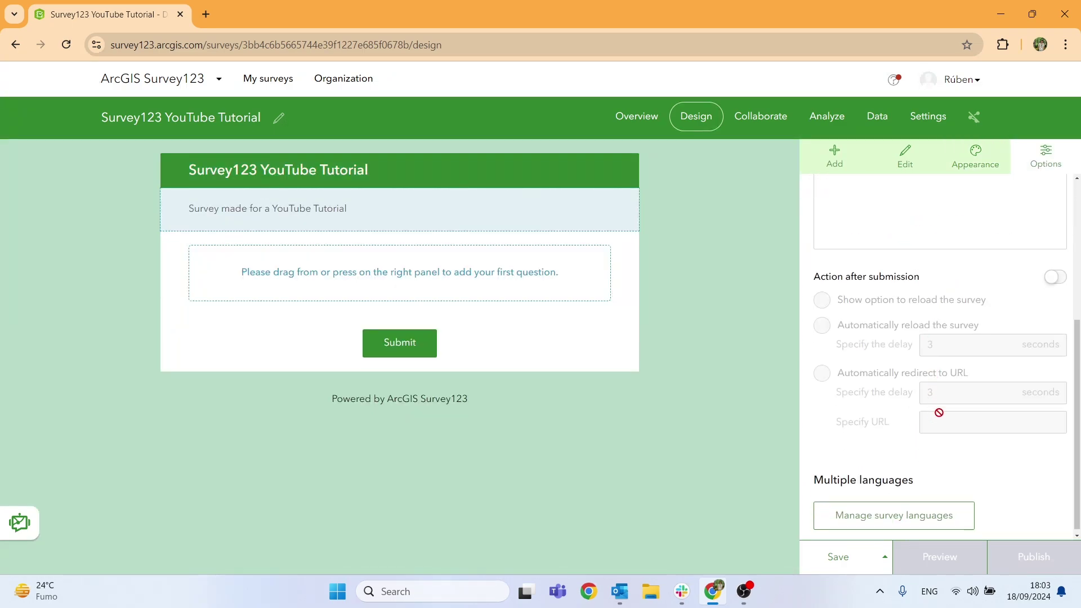
scroll(940, 394, "up", 5)
scroll(917, 371, "down", 5)
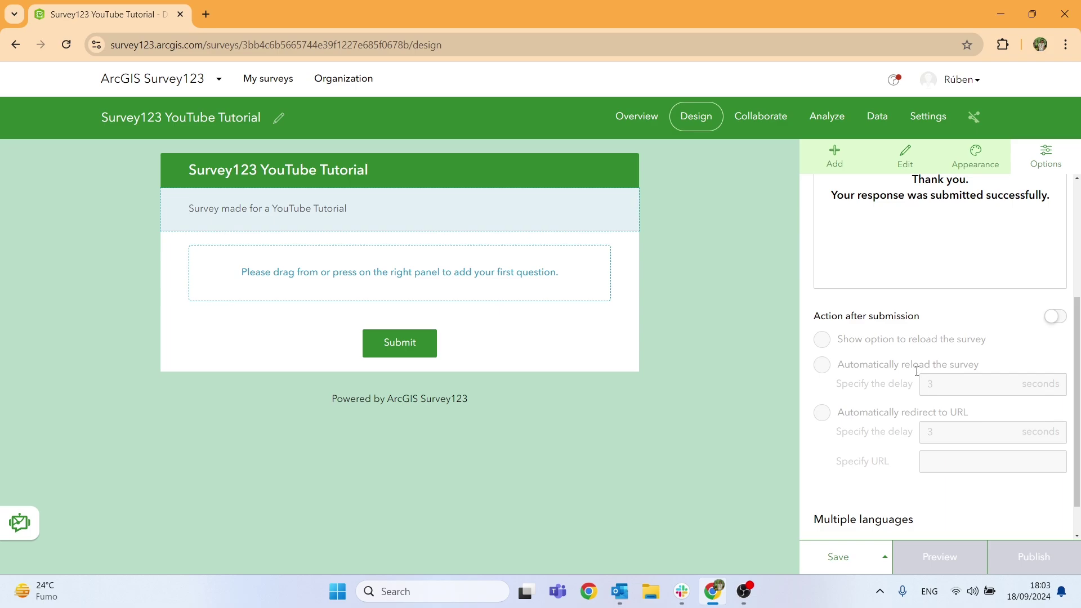
scroll(916, 366, "up", 5)
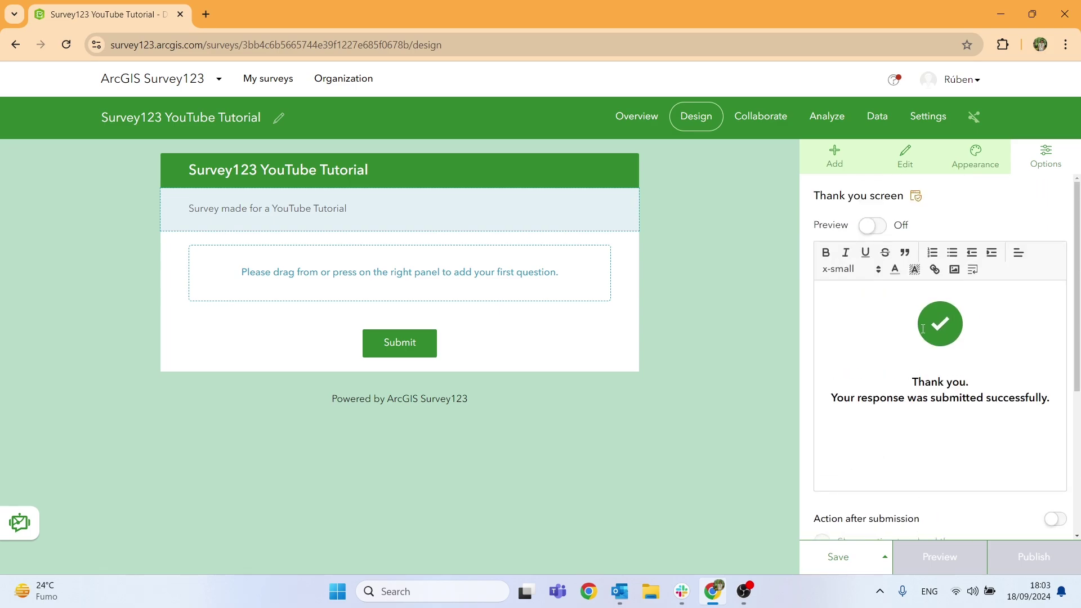
left_click(845, 164)
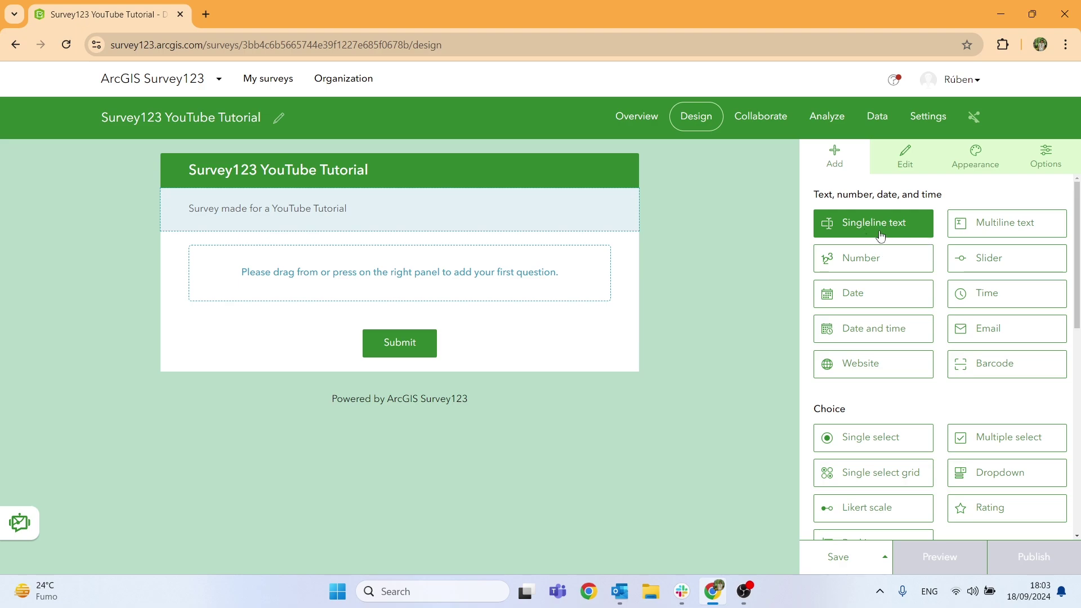
Add a single-line text question labelled 'Name' with hint 'Fill in your name'.
left_click_drag(888, 227, 457, 255)
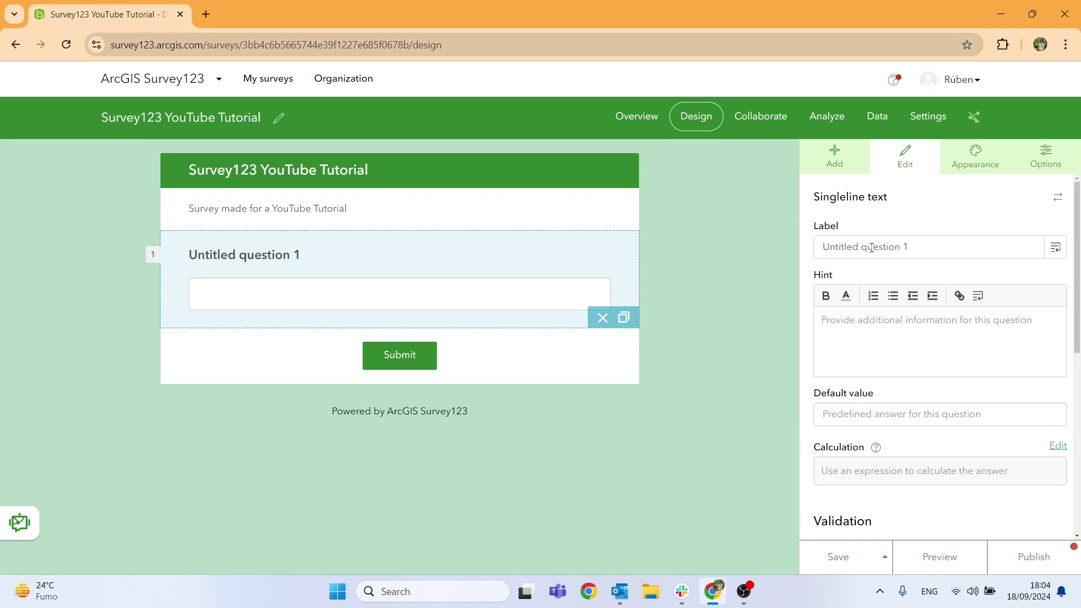
left_click(896, 246)
key("ctrl+a")
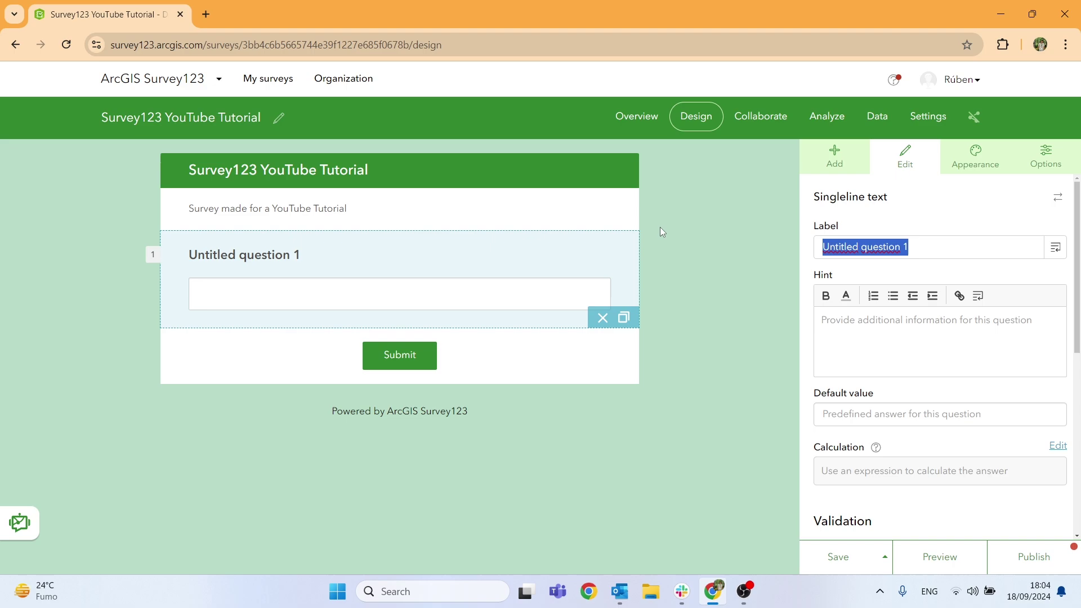
type("Name")
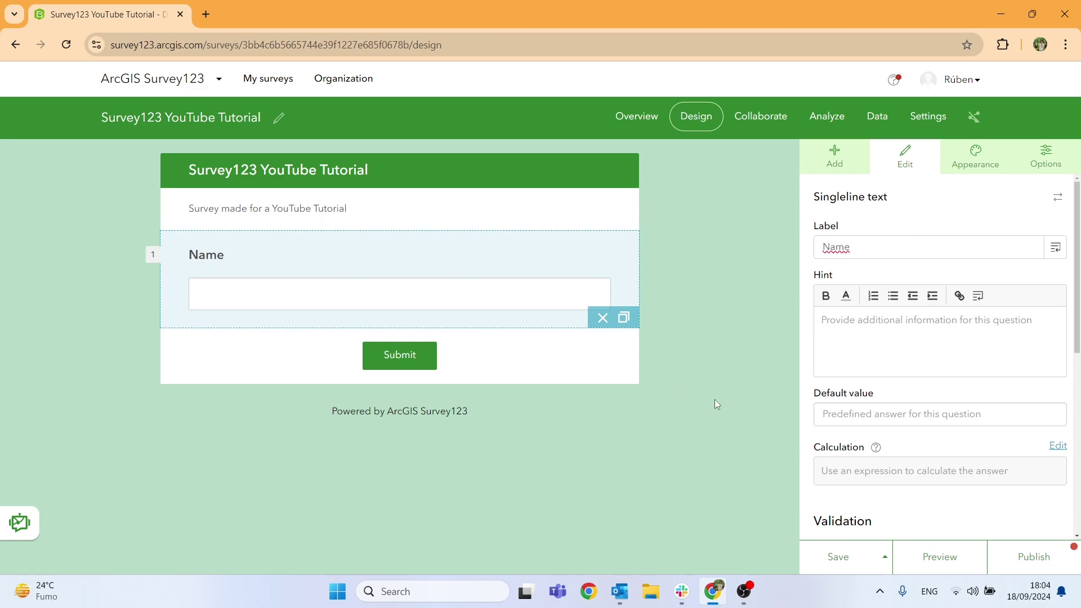
left_click(845, 325)
type("Fi")
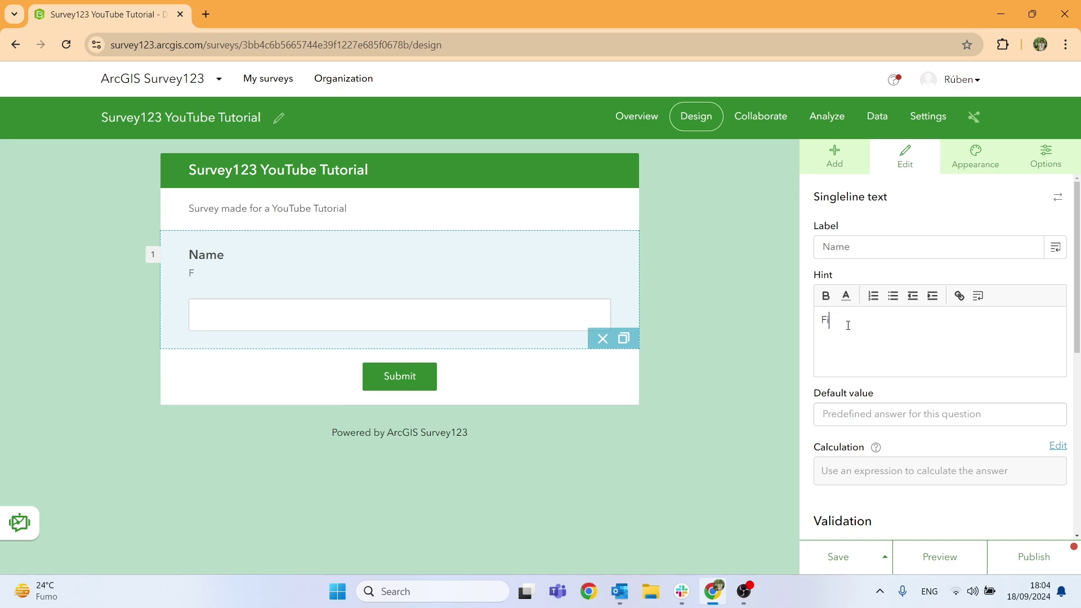
type("ll in your name")
Clear the Name default value, make the question required, and save the survey.
type("Roger")
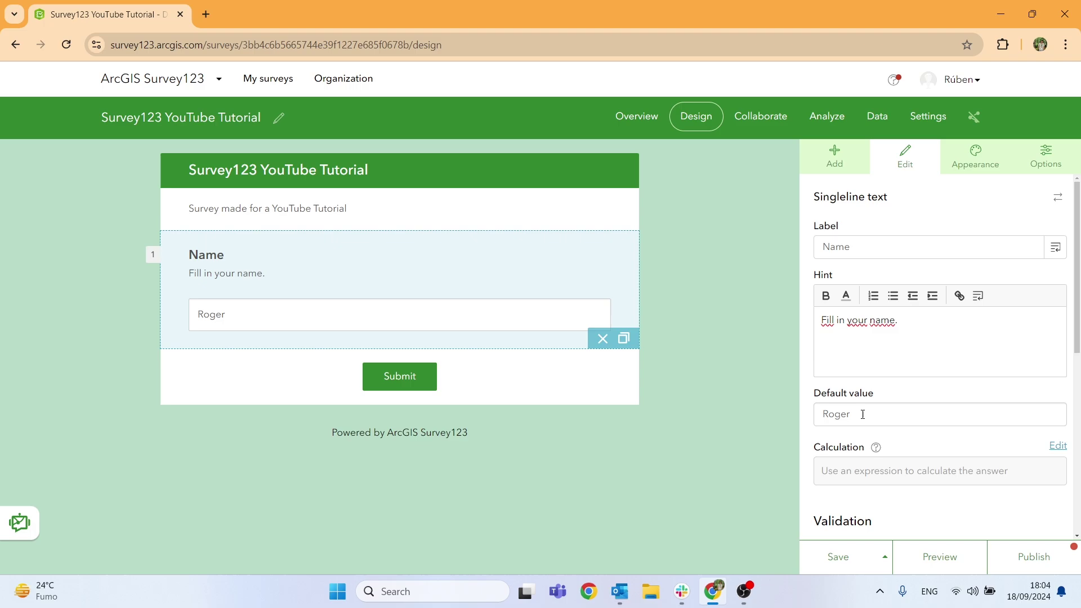
left_click_drag(863, 415, 724, 394)
key("BackSpace")
scroll(956, 424, "down", 4)
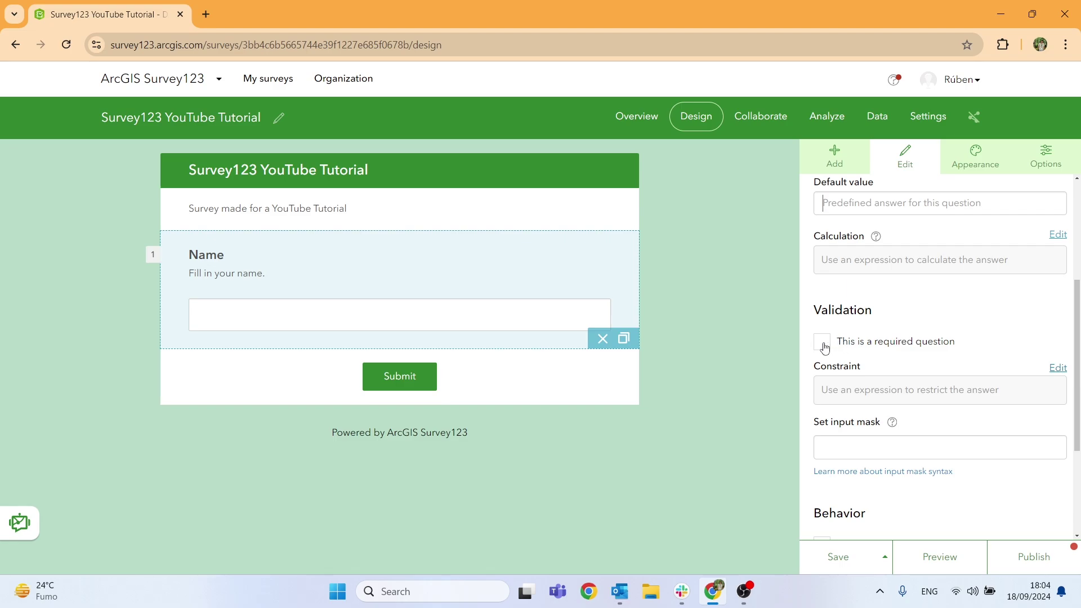
left_click(824, 346)
scroll(850, 327, "down", 3)
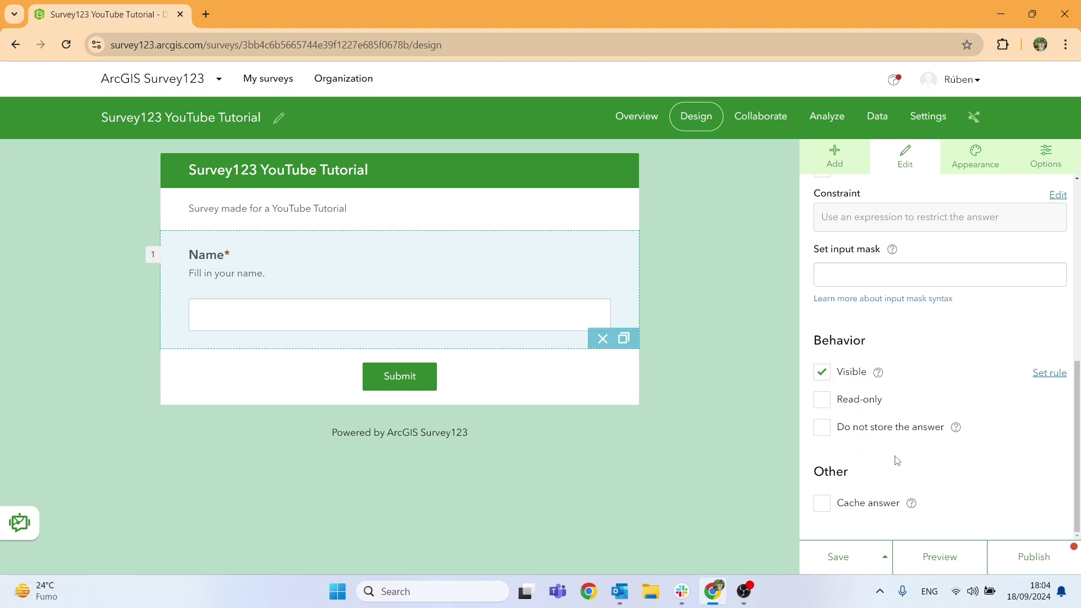
scroll(894, 460, "up", 5)
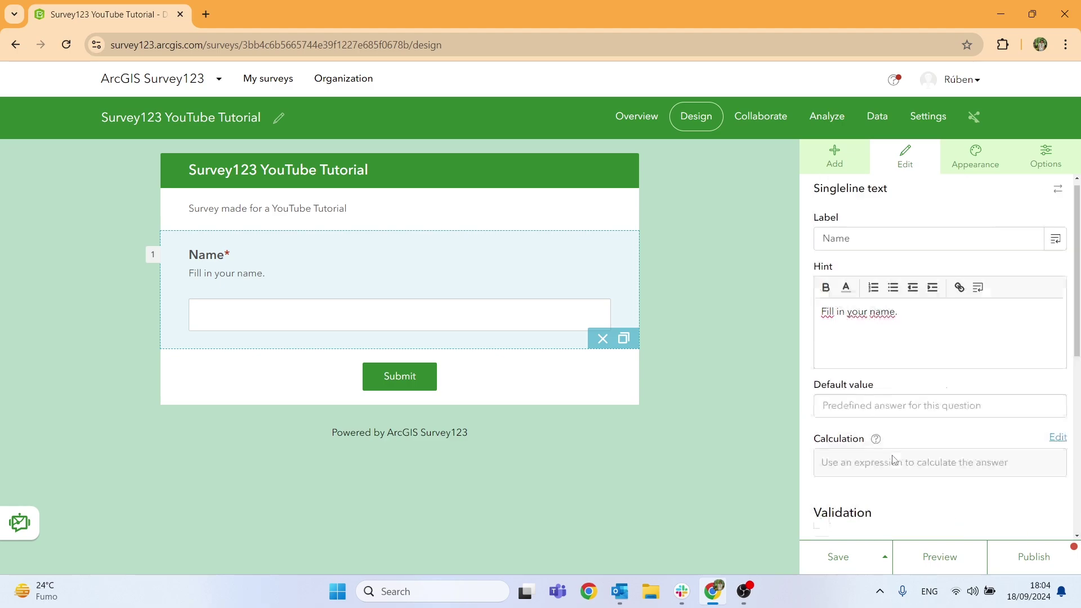
left_click(828, 557)
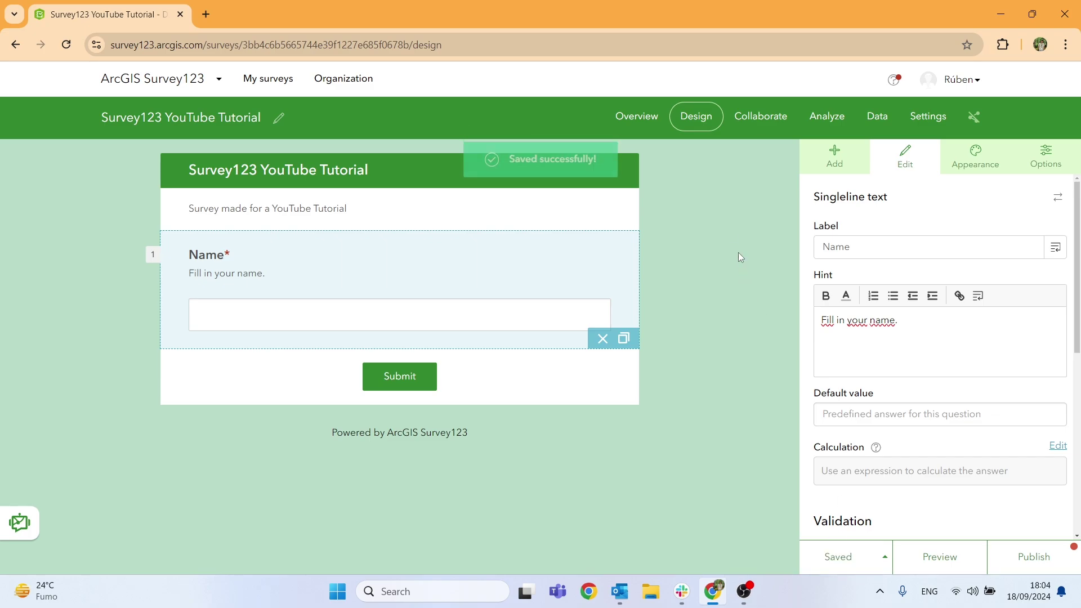
left_click(620, 415)
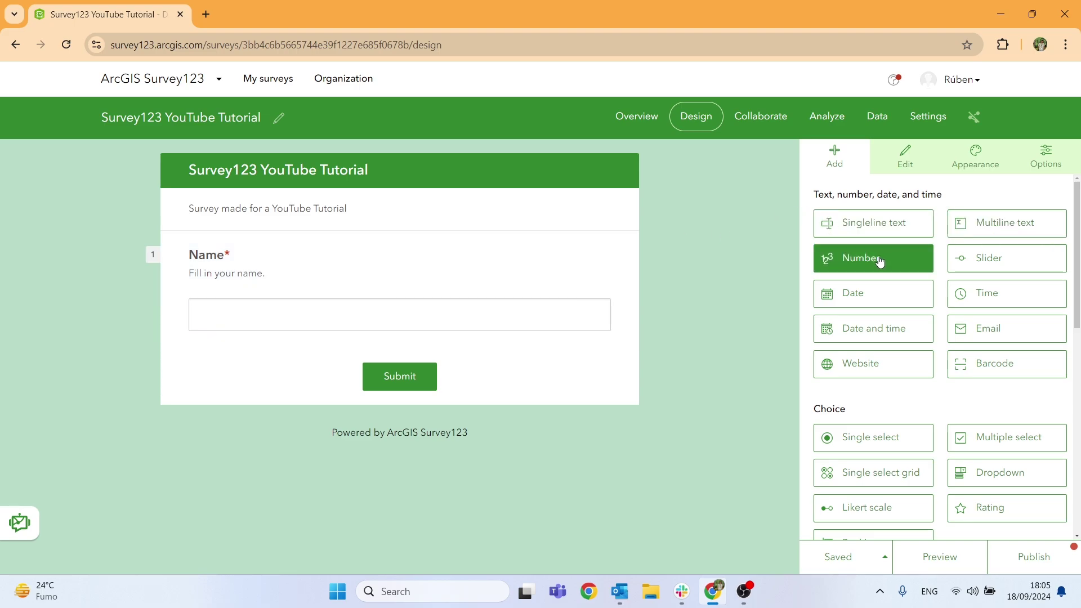
Add a Number question labelled 'VAT Number' with hint 'Fill in your VAT Number.'.
left_click_drag(880, 260, 403, 367)
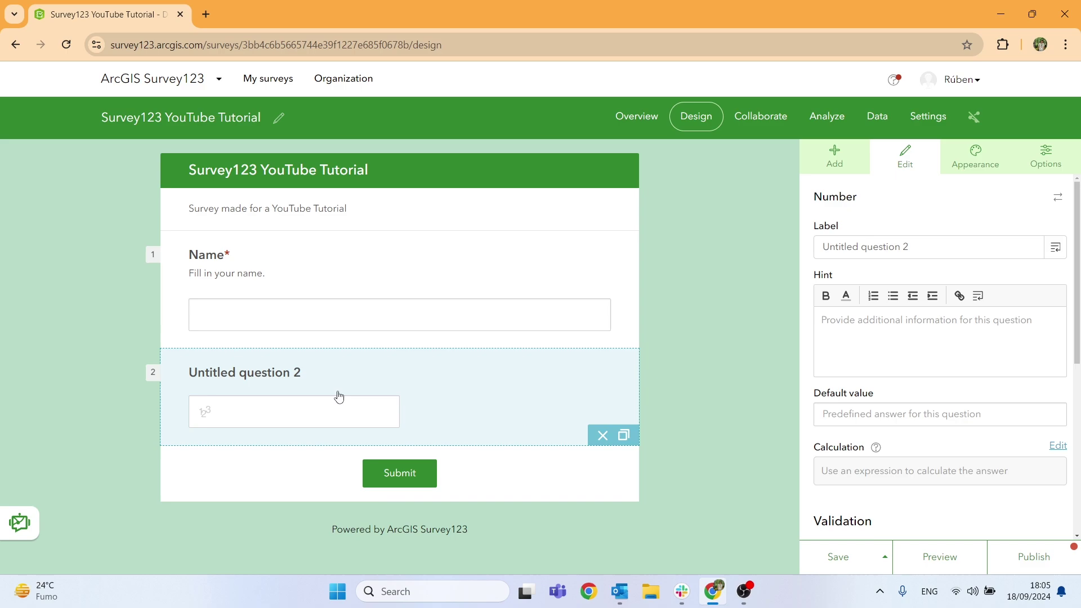
left_click(950, 241)
key("ctrl+a")
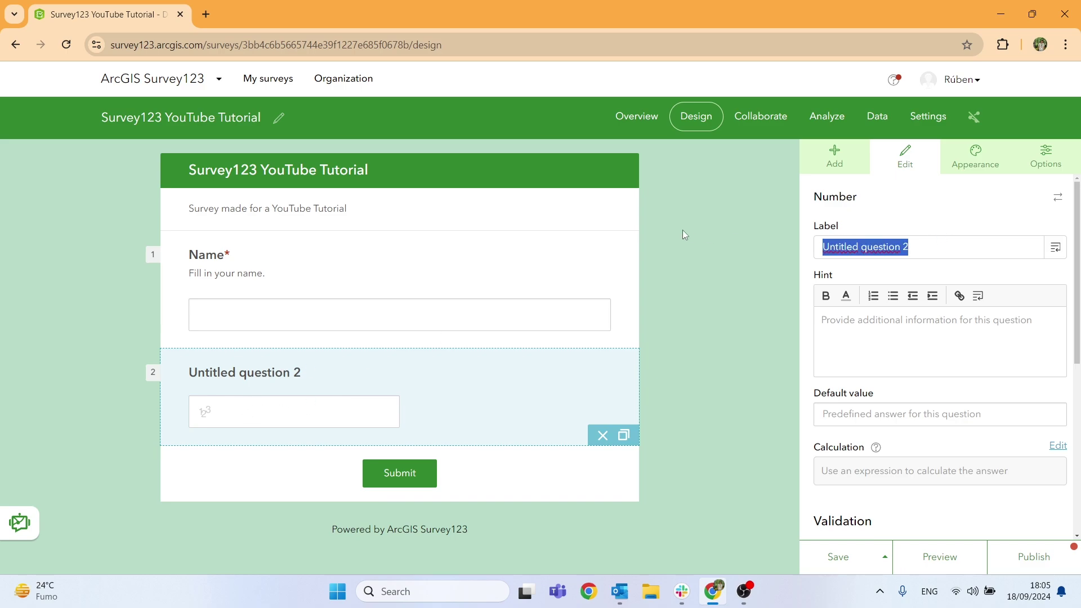
type("VAT Number")
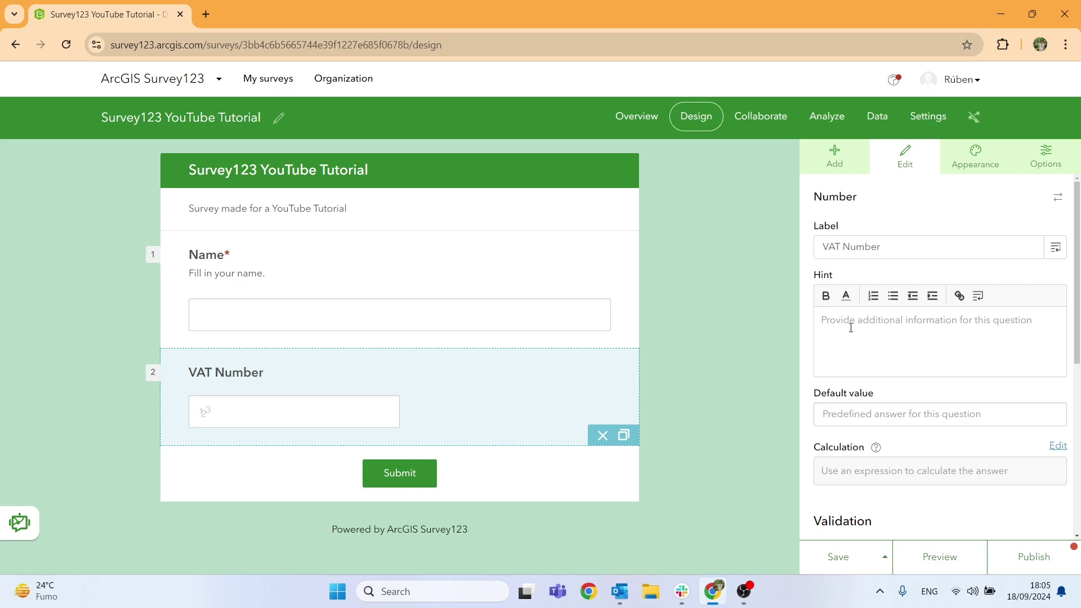
left_click(850, 328)
type("Fill")
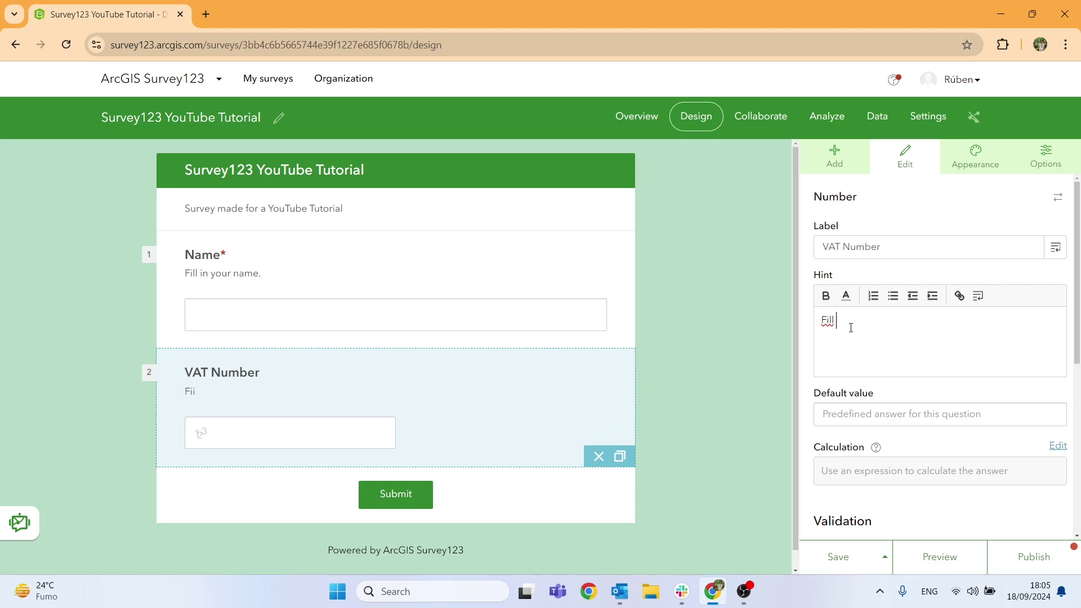
type(" in your VAT Number.")
Make VAT Number a required integer question, save, and add a Date and time question.
scroll(878, 405, "down", 5)
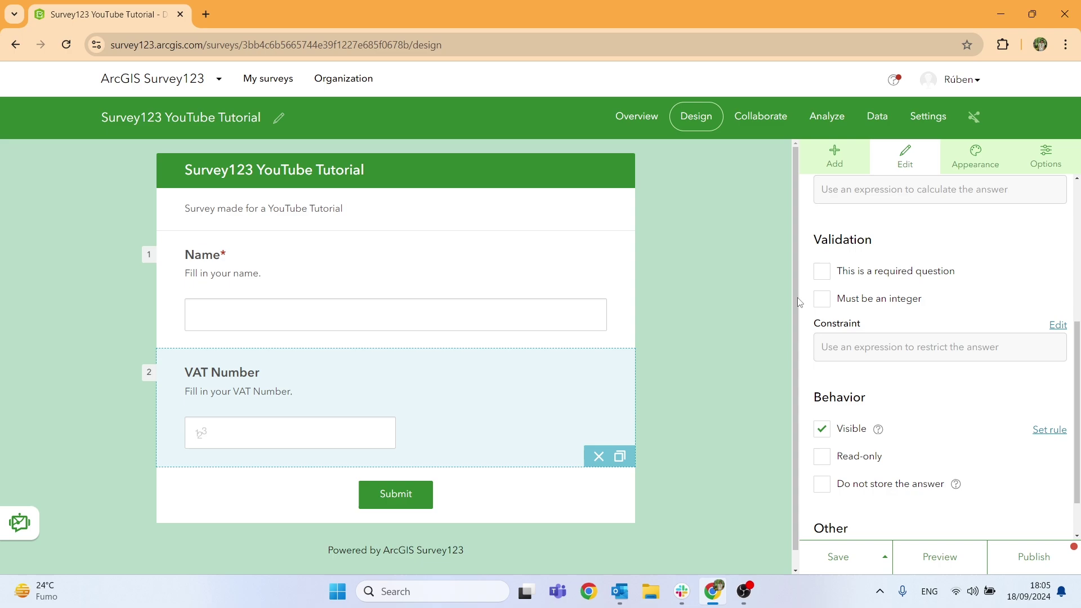
left_click(830, 306)
left_click(828, 275)
left_click(823, 273)
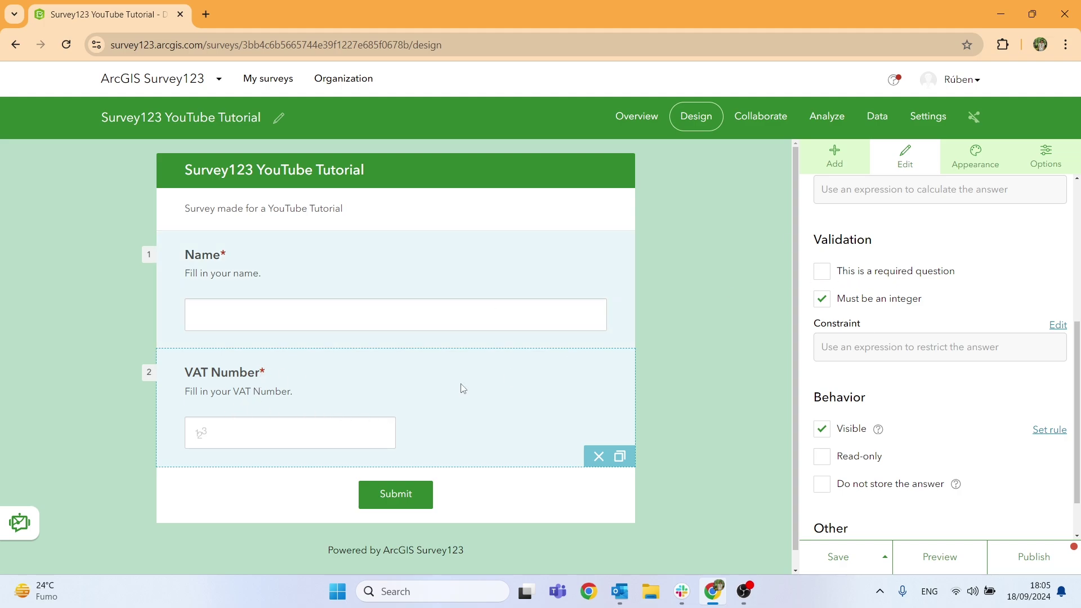
left_click(823, 272)
scroll(849, 437, "down", 1)
left_click(841, 562)
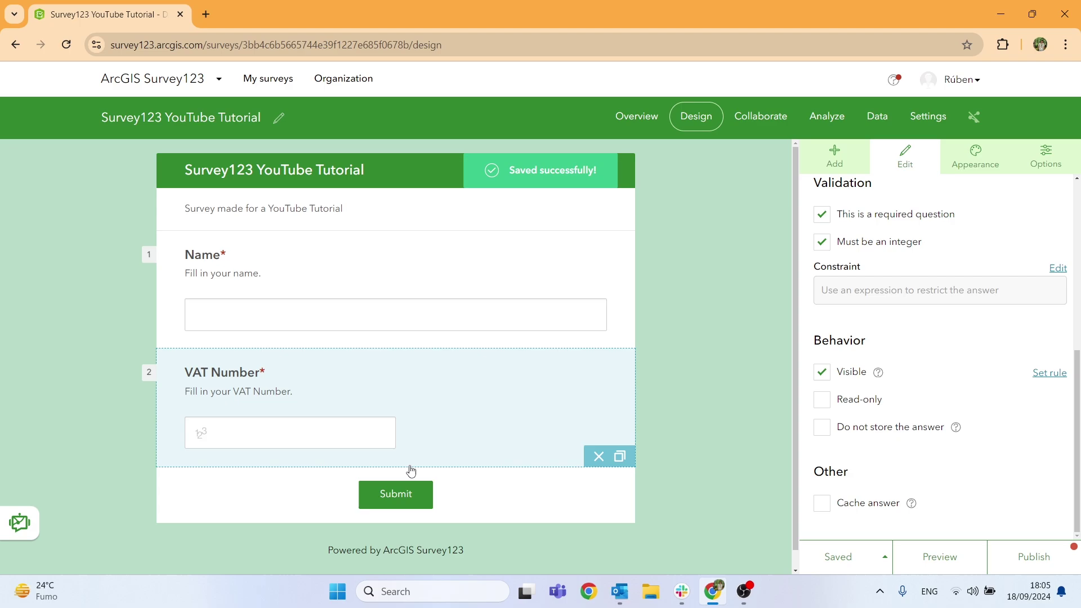
left_click(835, 158)
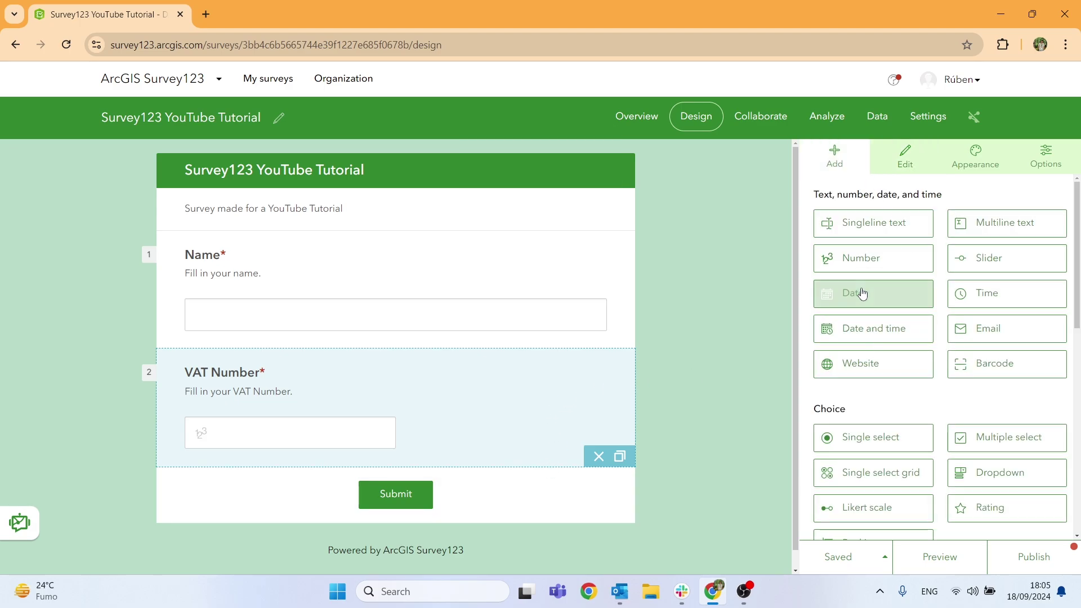
left_click_drag(880, 332, 285, 463)
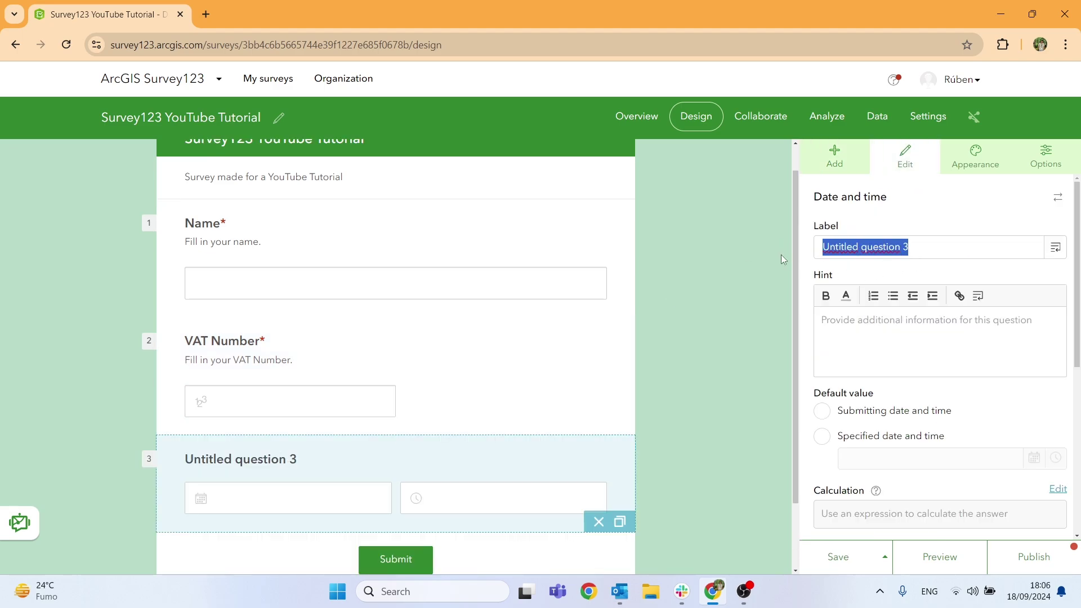
Label question 3 'Today's date', hint 'Today's date and time', defaulting to submitting date and time.
type("Todays")
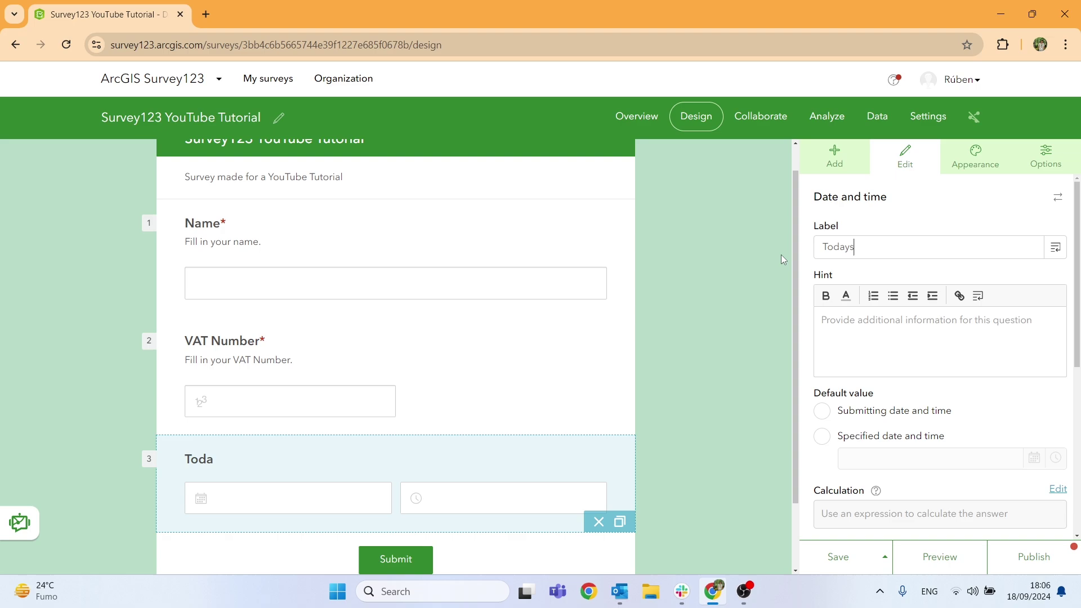
key("BackSpace")
type("'s date")
left_click(859, 320)
type("T")
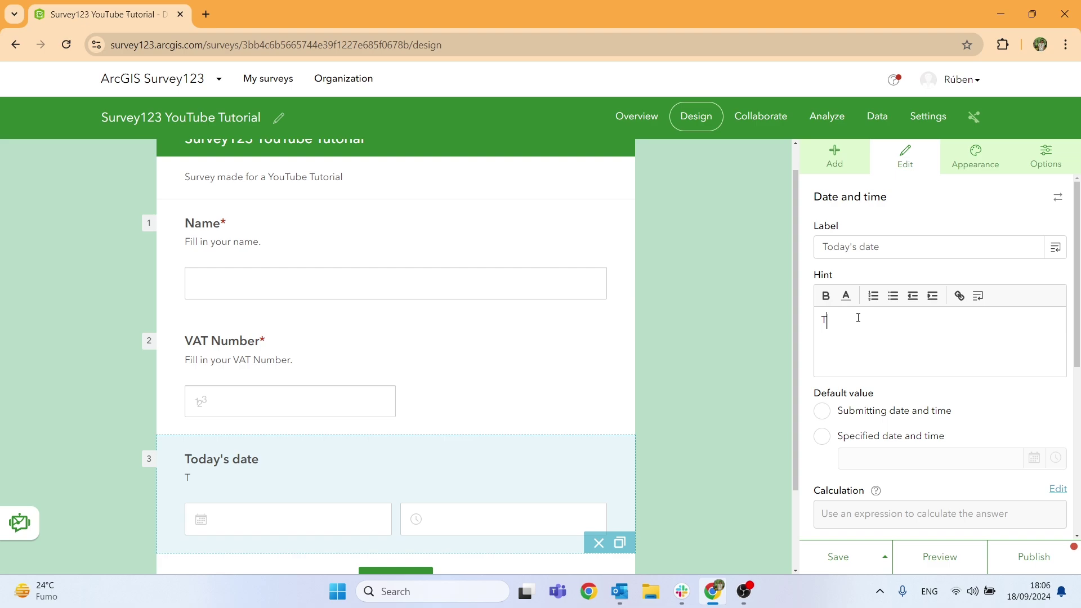
type("oday's date and time")
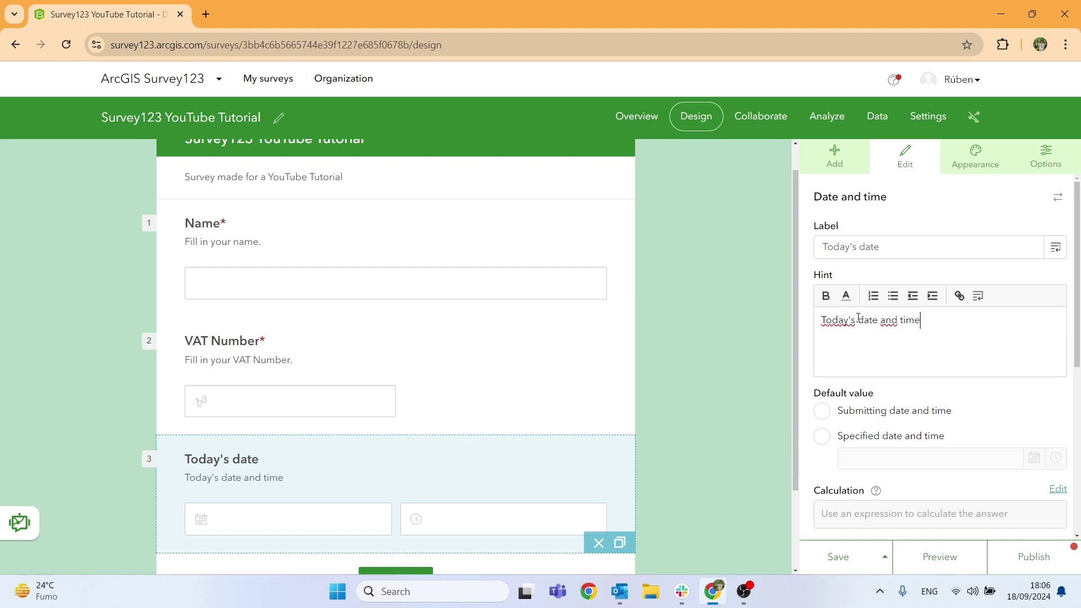
scroll(447, 389, "down", 2)
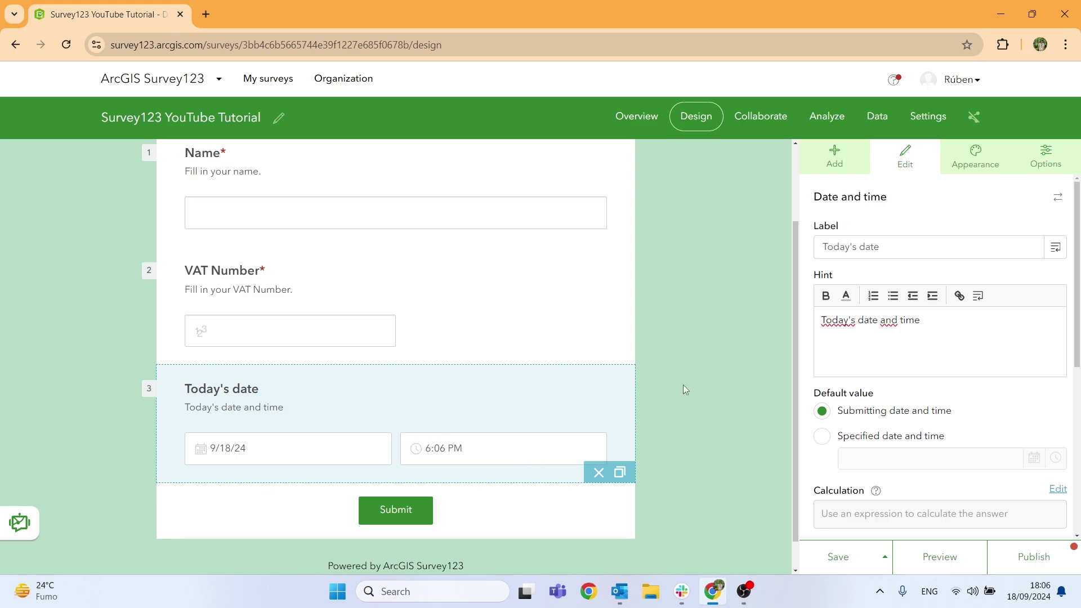
left_click(823, 440)
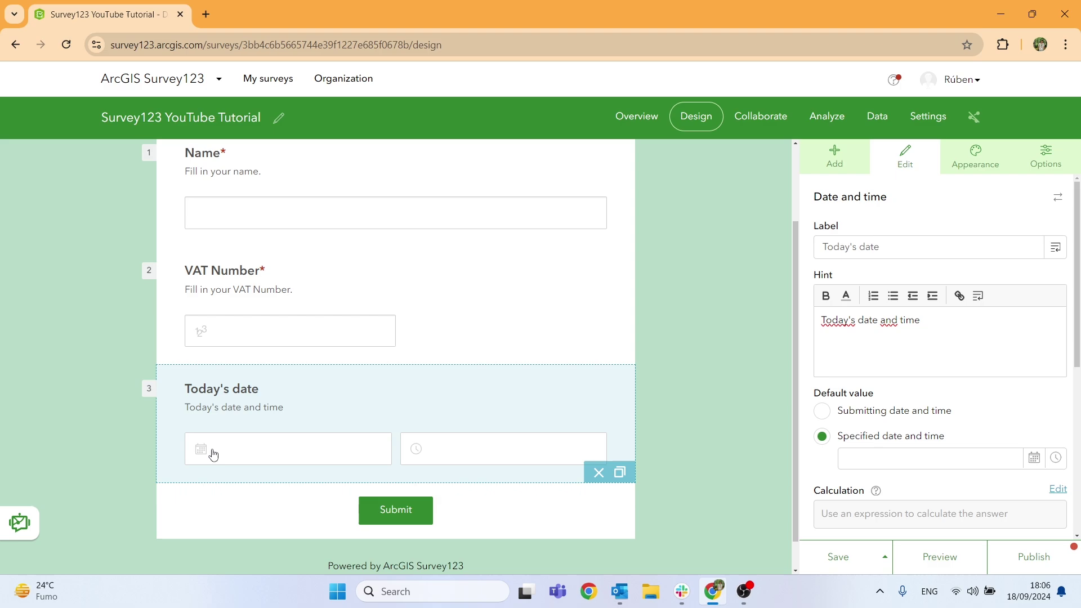
left_click(824, 411)
scroll(826, 412, "down", 5)
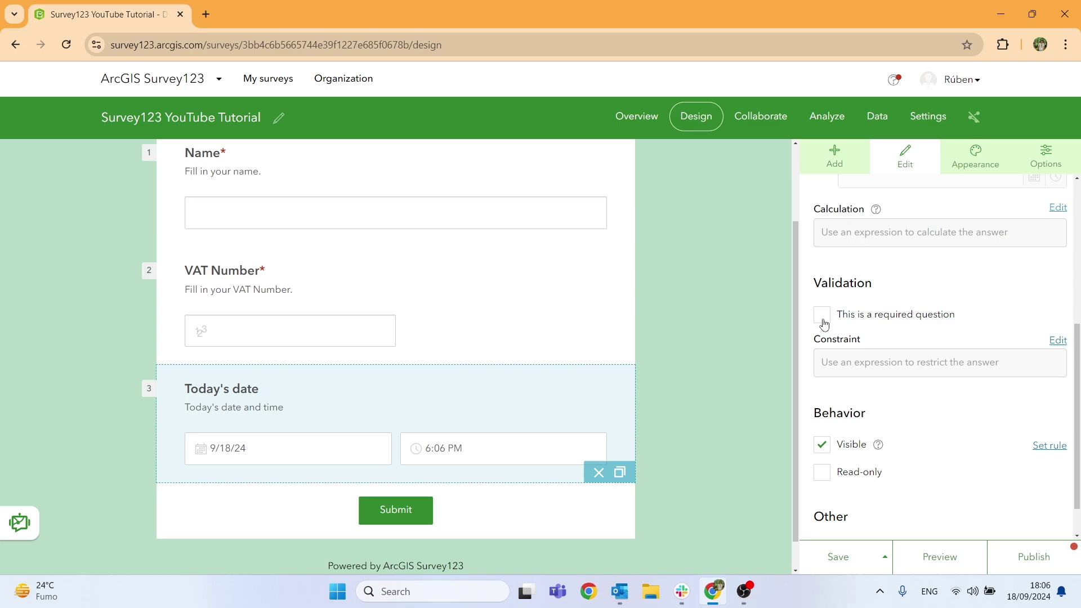
scroll(575, 418, "down", 1)
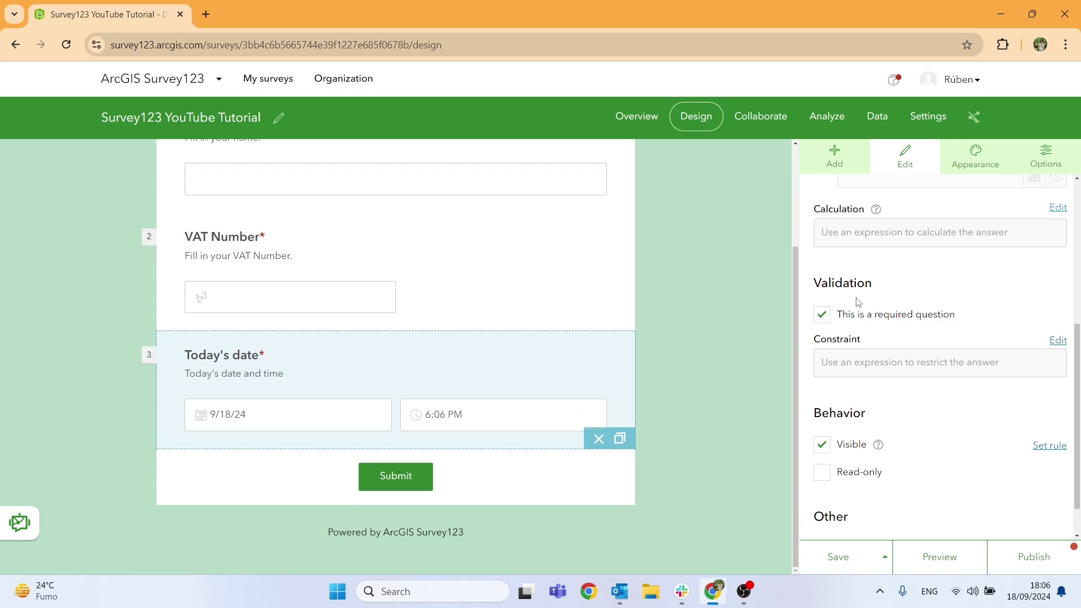
Add a Single select question labelled 'Age group' with hint 'Select your age group.'.
left_click(834, 157)
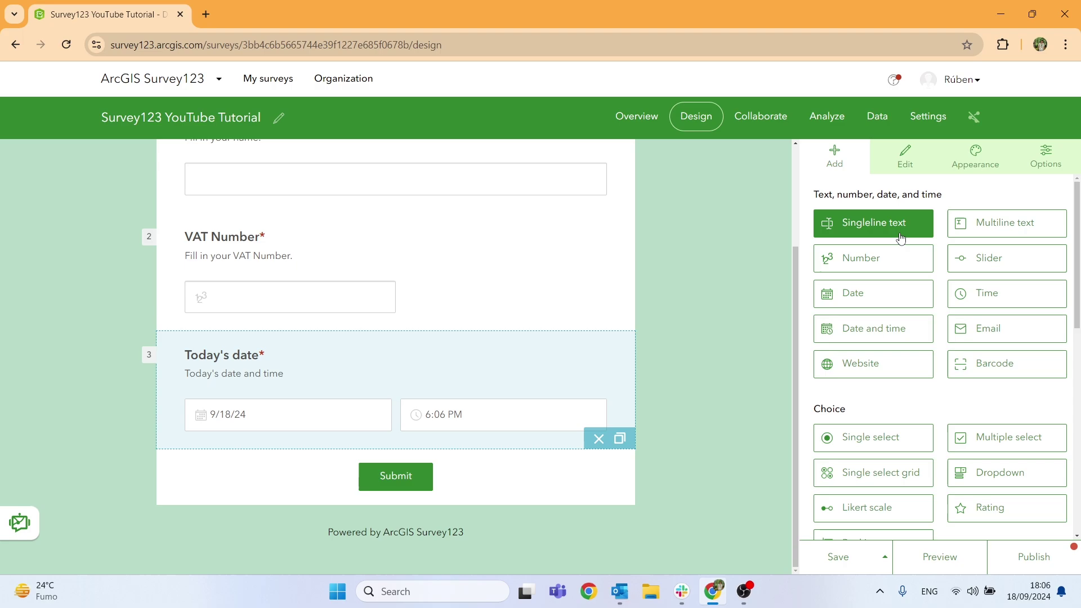
scroll(906, 310, "down", 1)
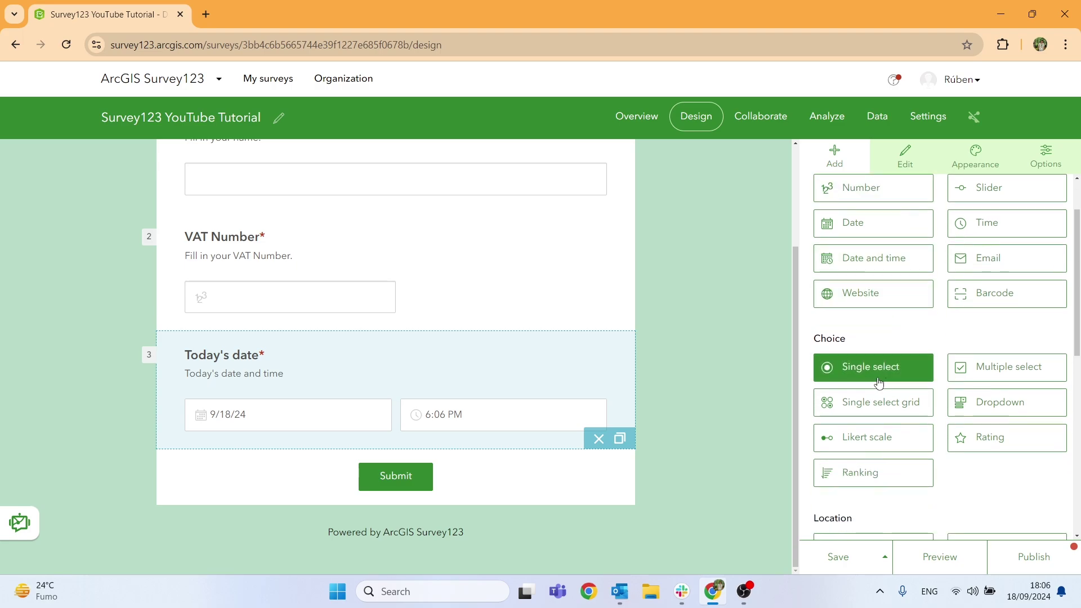
left_click_drag(865, 373, 360, 476)
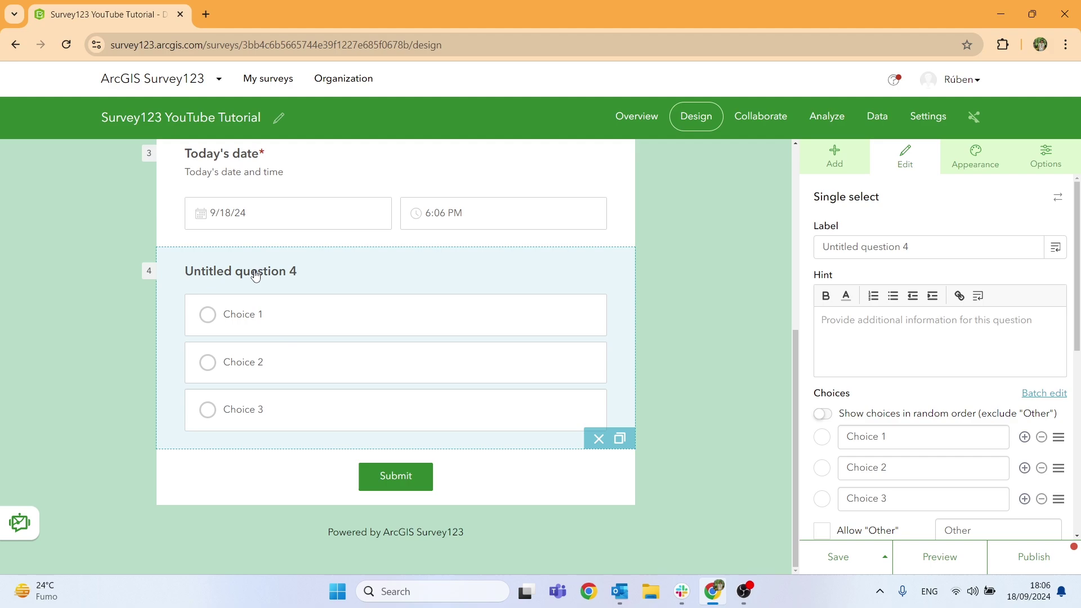
left_click_drag(910, 248, 703, 237)
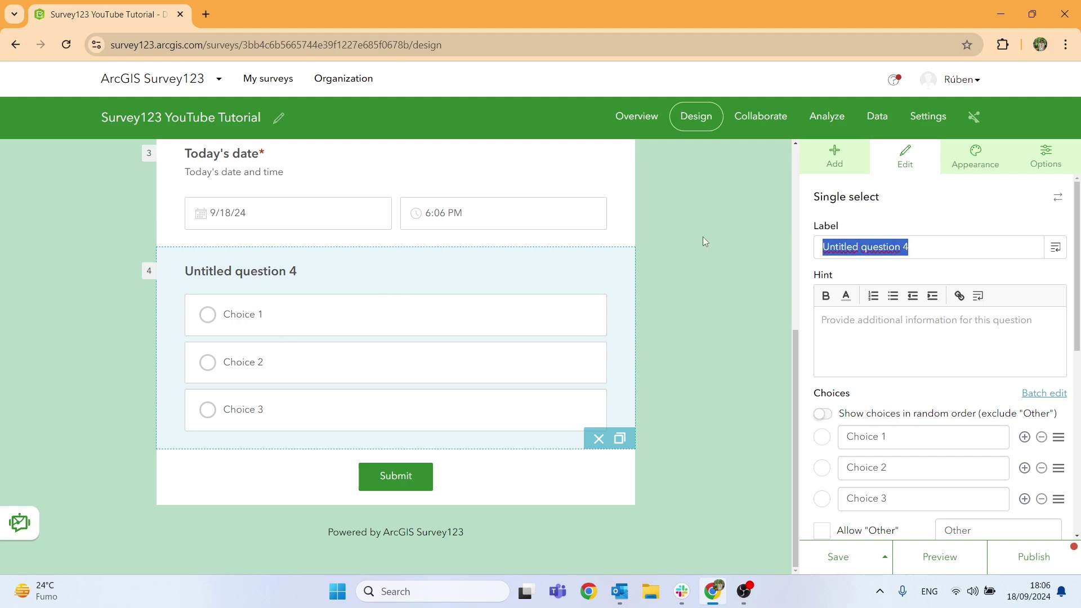
type("Ga")
key("BackSpace")
key("BackSpace")
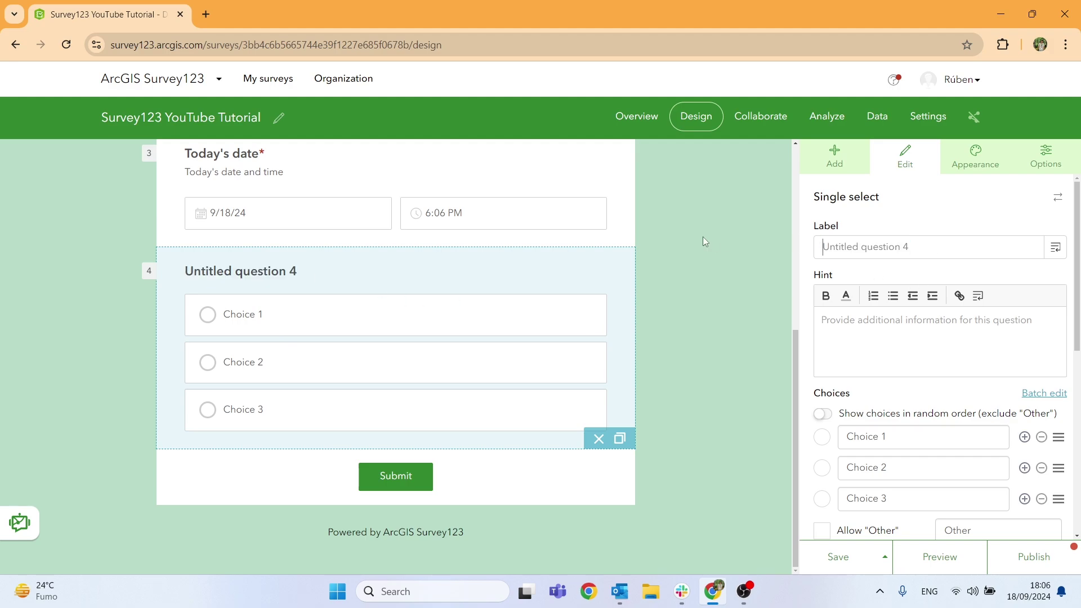
type("Age g")
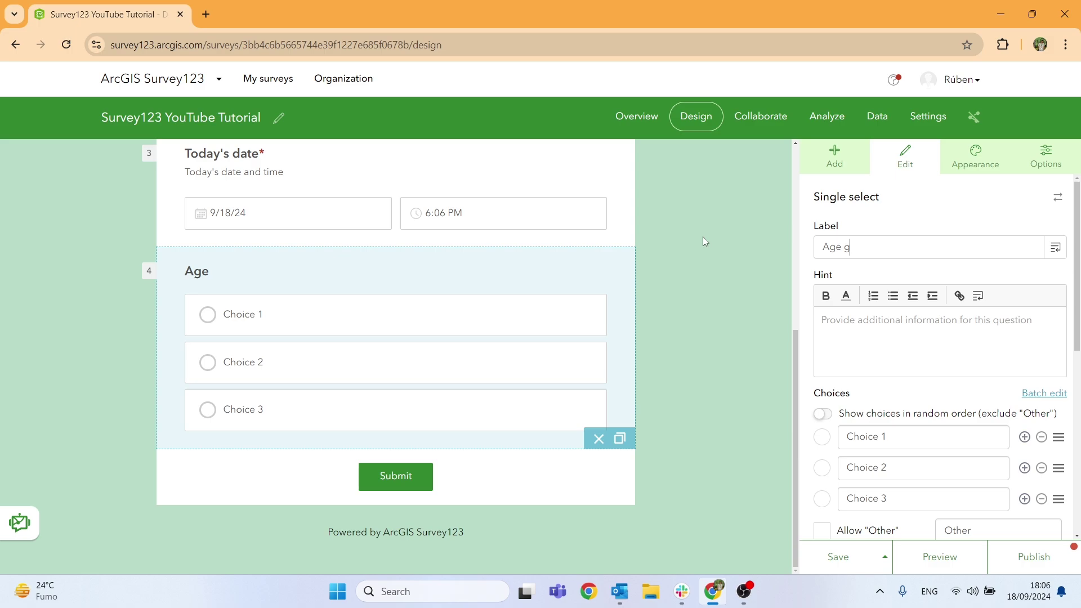
type("roup")
left_click(867, 318)
type("Select y")
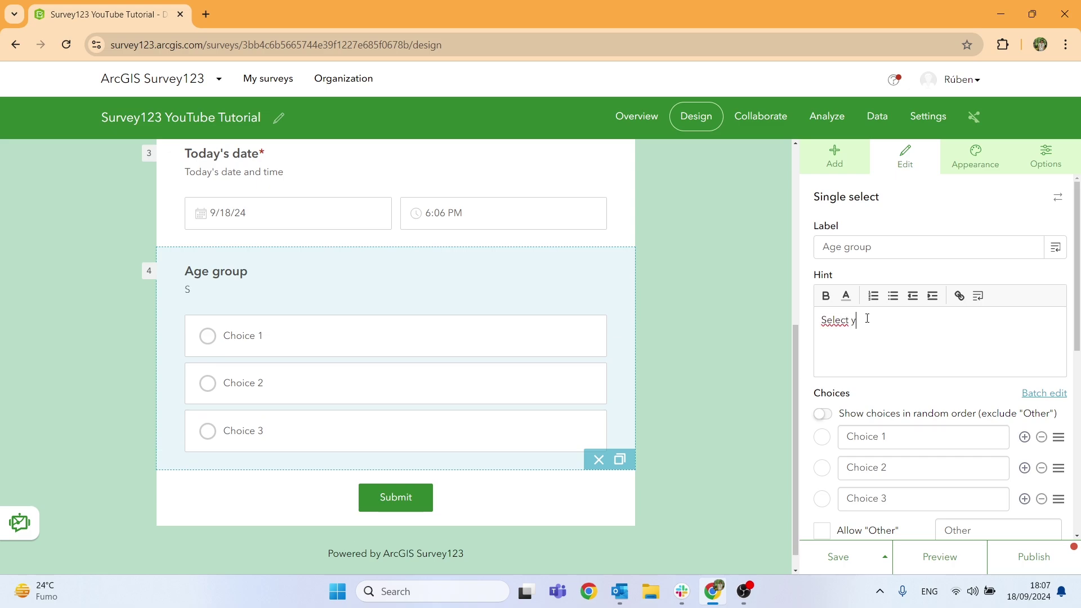
type("our age group.")
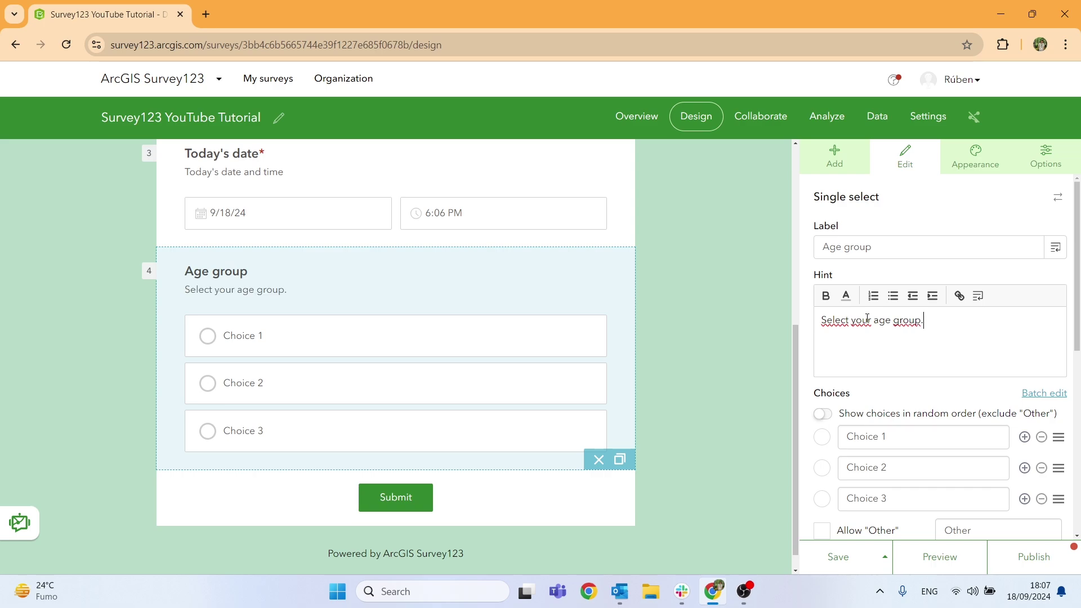
Enter the first three Age group choices: 18-30, 31-40 and 41-50.
scroll(881, 355, "down", 3)
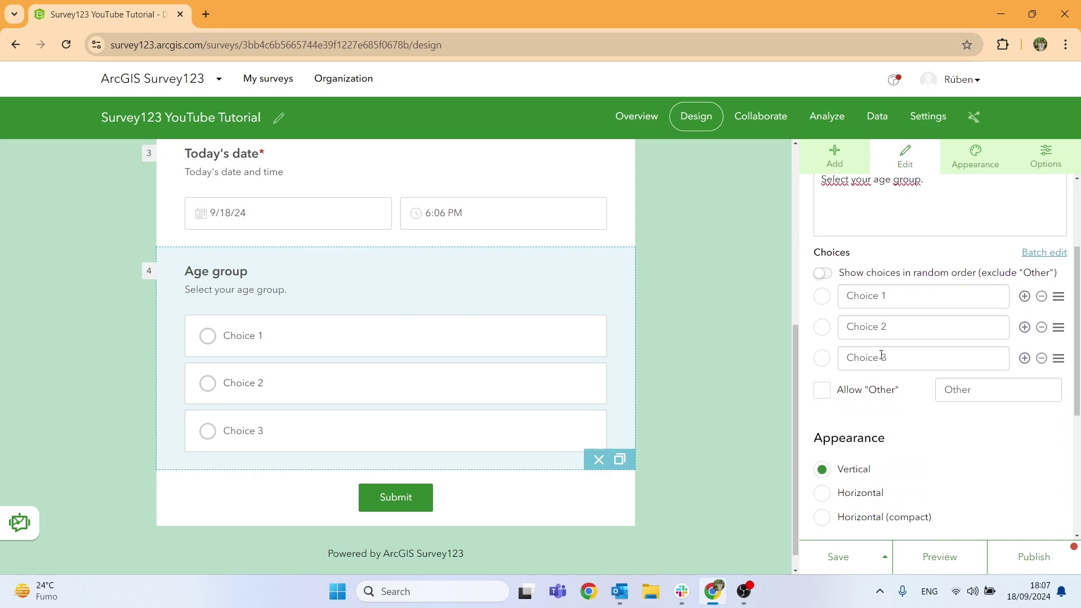
left_click(924, 303)
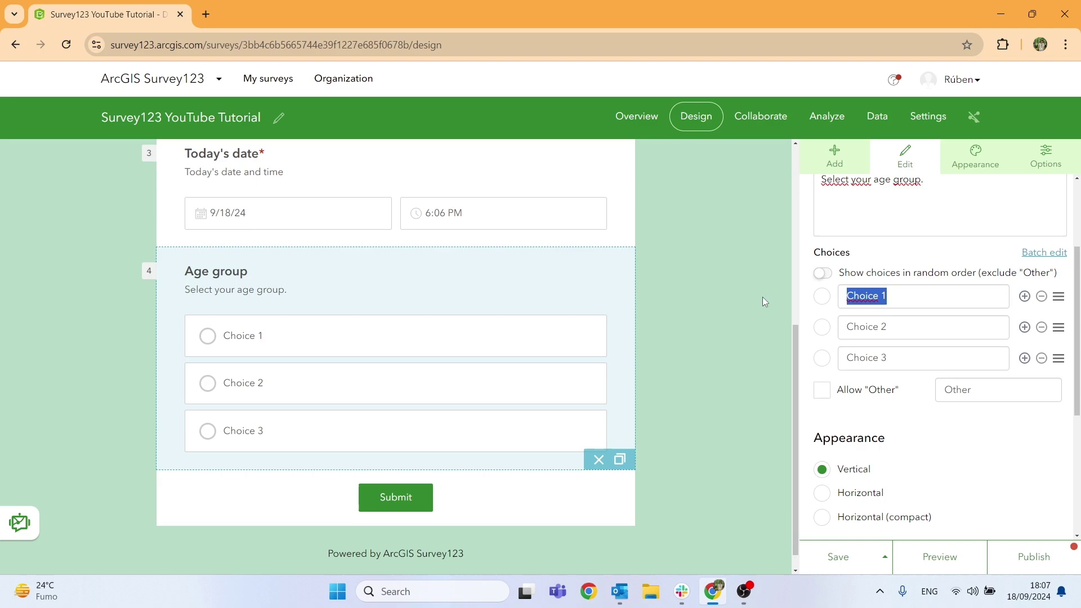
type("18-3")
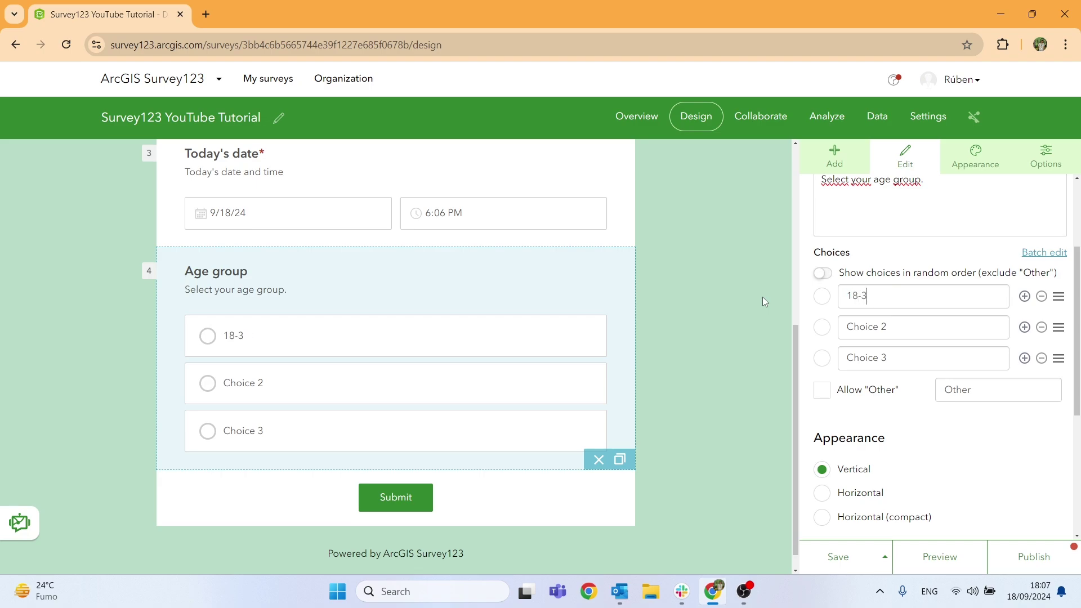
key("BackSpace")
key("BackSpace")
type("-30")
left_click(913, 327)
type("31-")
left_click(900, 364)
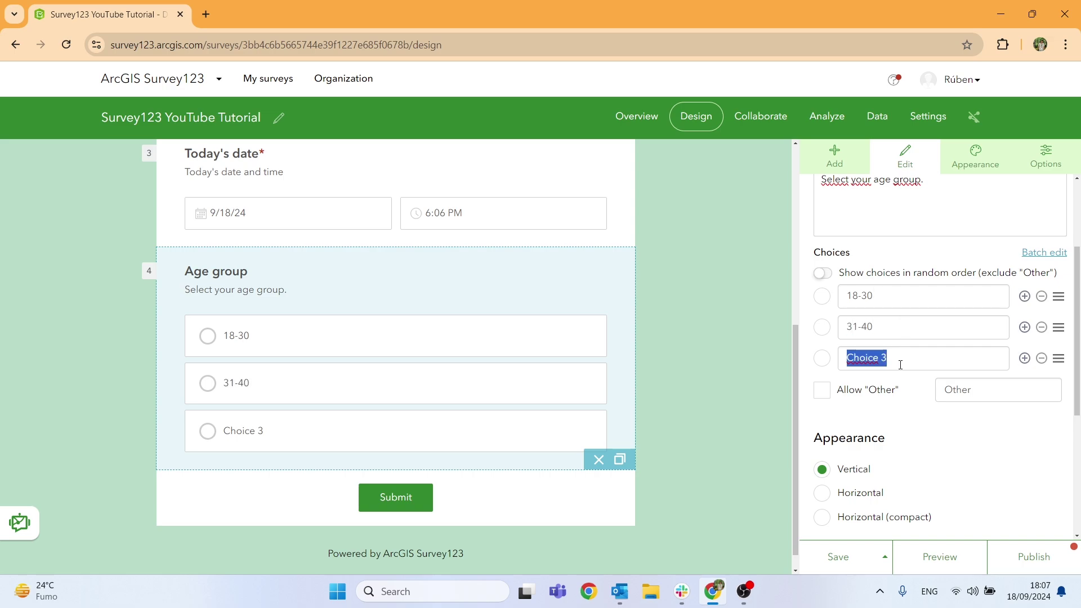
type("41-50")
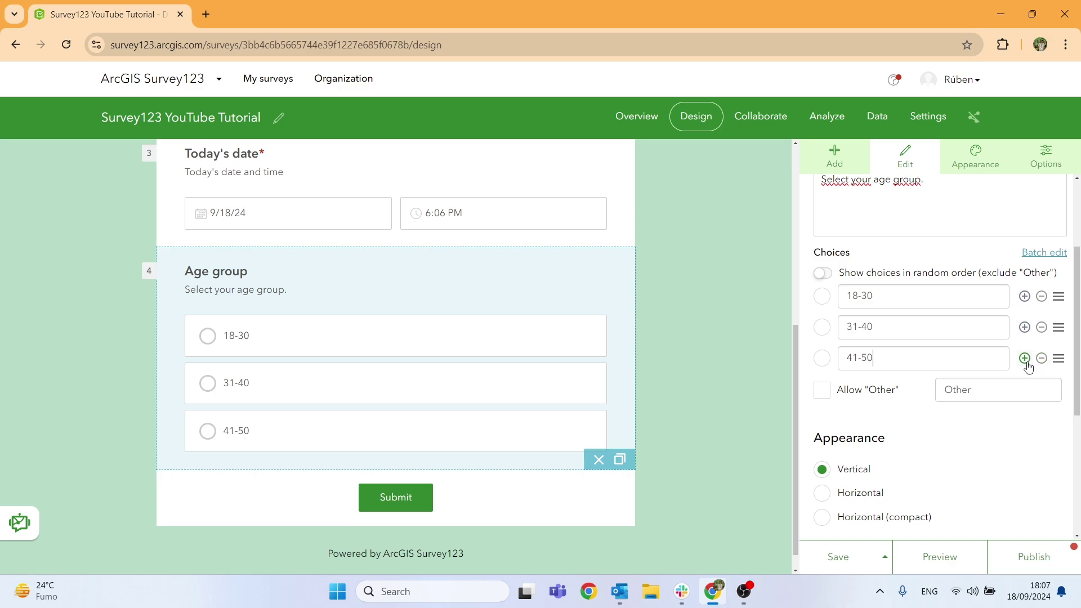
Add choices 51-60, 61-70, 71-80 and 'More than 80' to Age group.
left_click(1025, 360)
left_click(1025, 389)
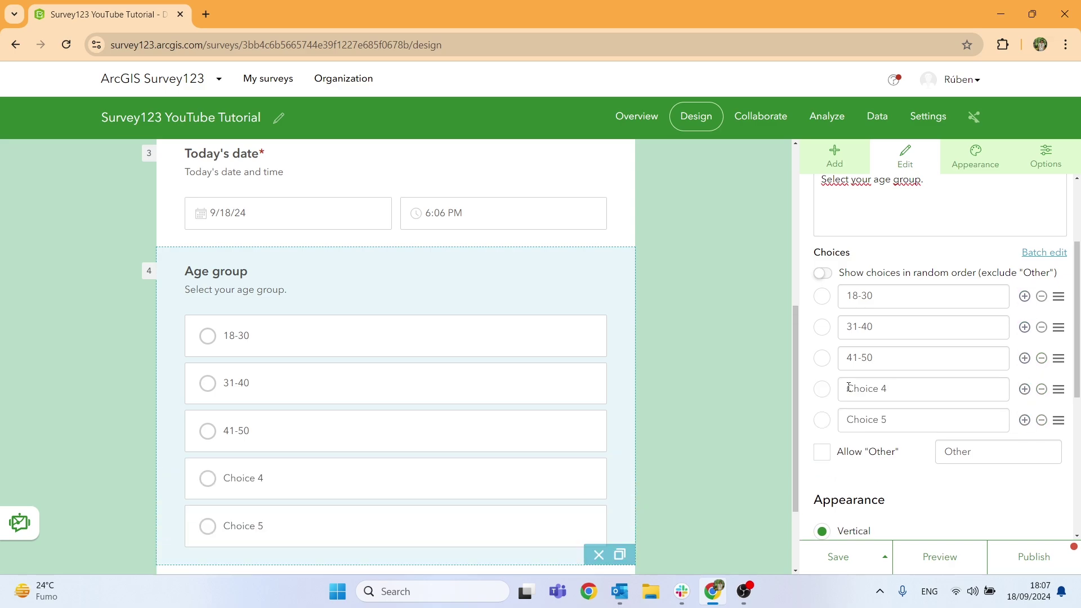
left_click(913, 390)
type("51-60")
left_click(903, 423)
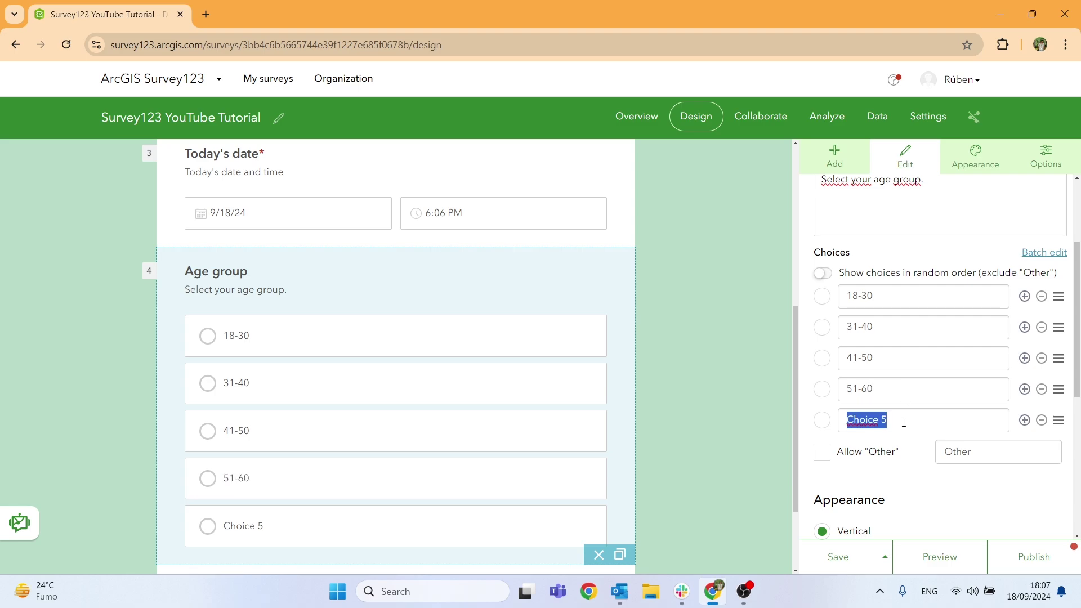
type("61-70")
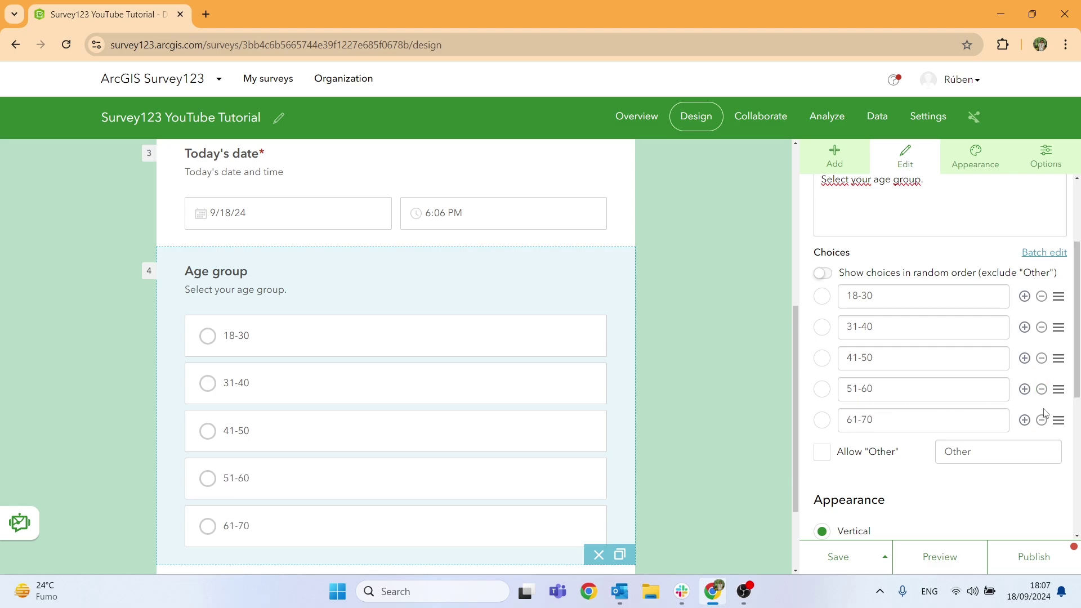
left_click(1025, 420)
left_click(862, 450)
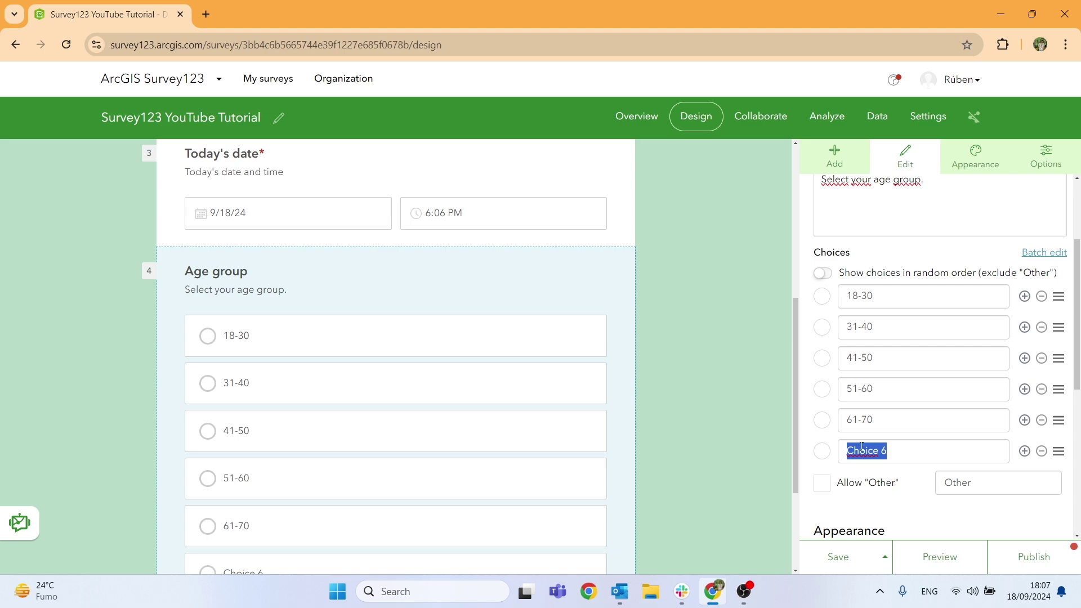
type("71-80")
left_click(1025, 451)
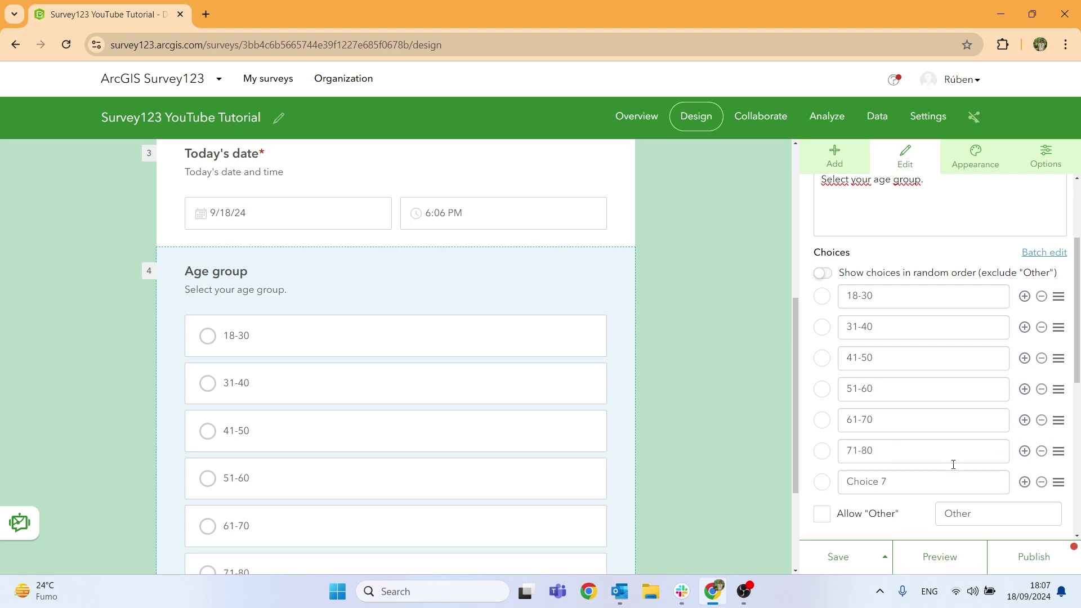
left_click(895, 473)
type("More than 81")
scroll(932, 457, "down", 3)
left_click_drag(937, 343, 820, 344)
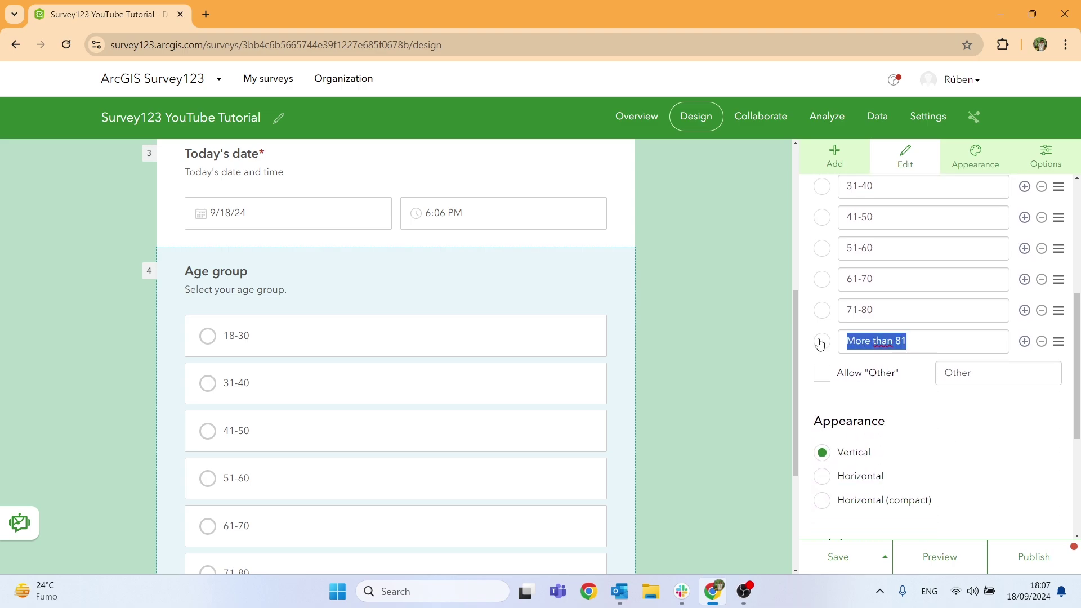
type("More th")
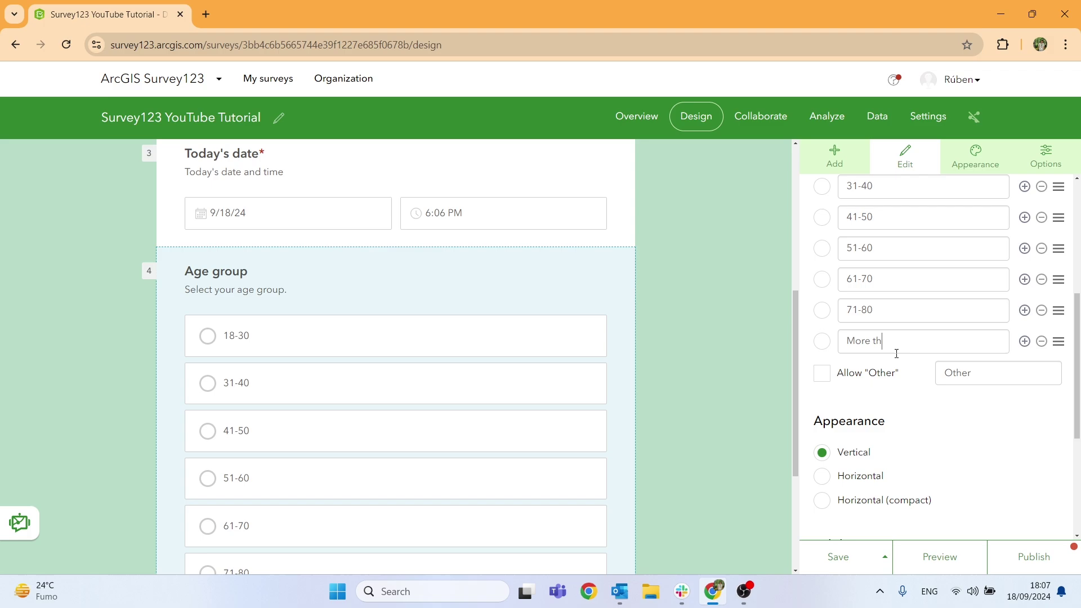
type("an 80")
Leave Age group without an Other option and save the survey.
scroll(886, 457, "down", 4)
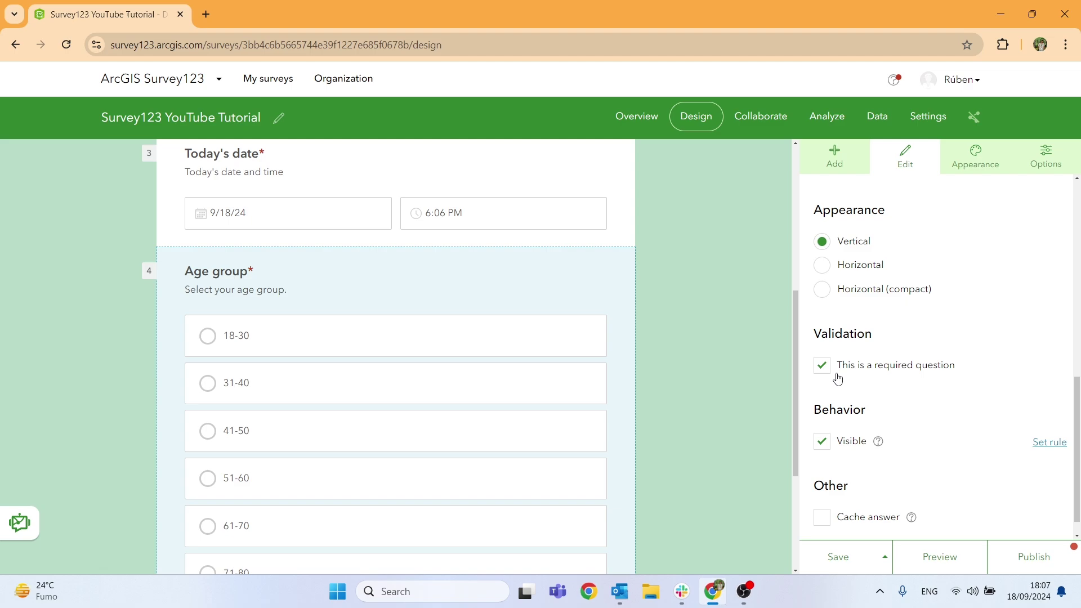
scroll(839, 380, "up", 4)
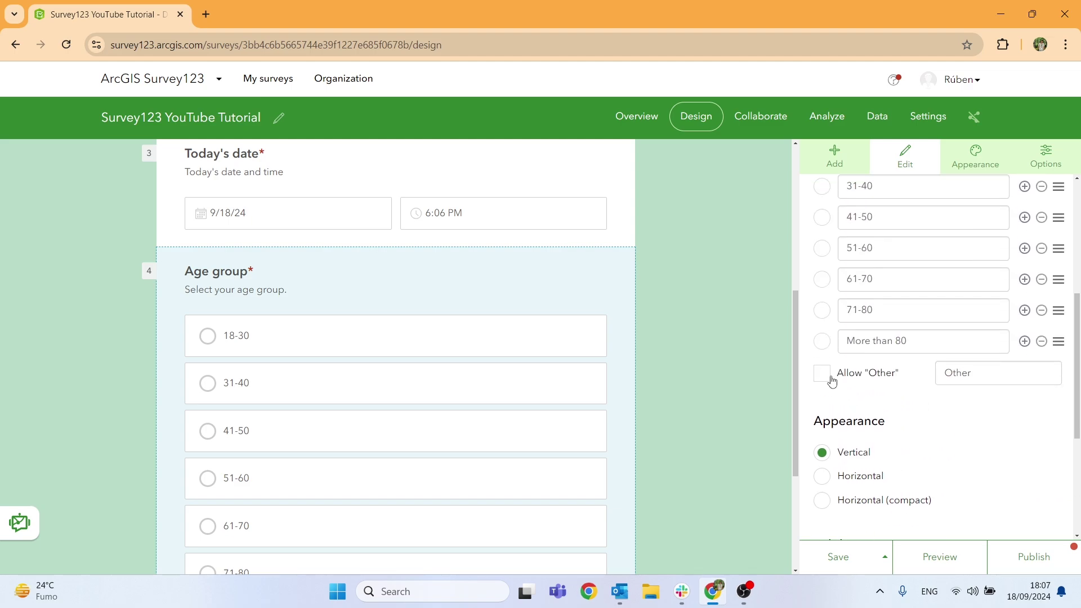
left_click(822, 373)
scroll(394, 417, "down", 4)
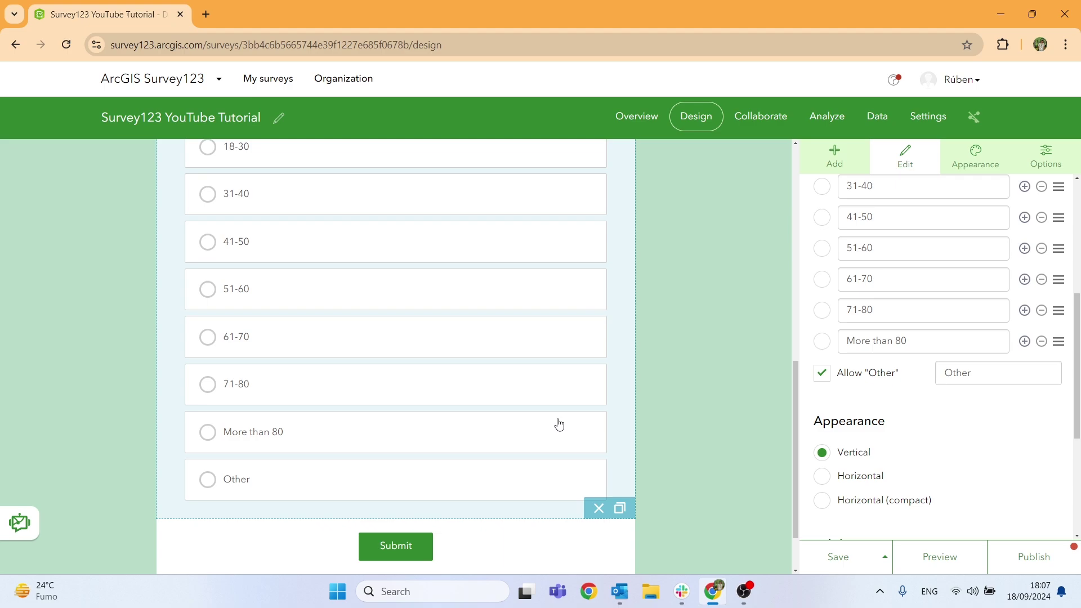
left_click(821, 374)
scroll(842, 385, "down", 4)
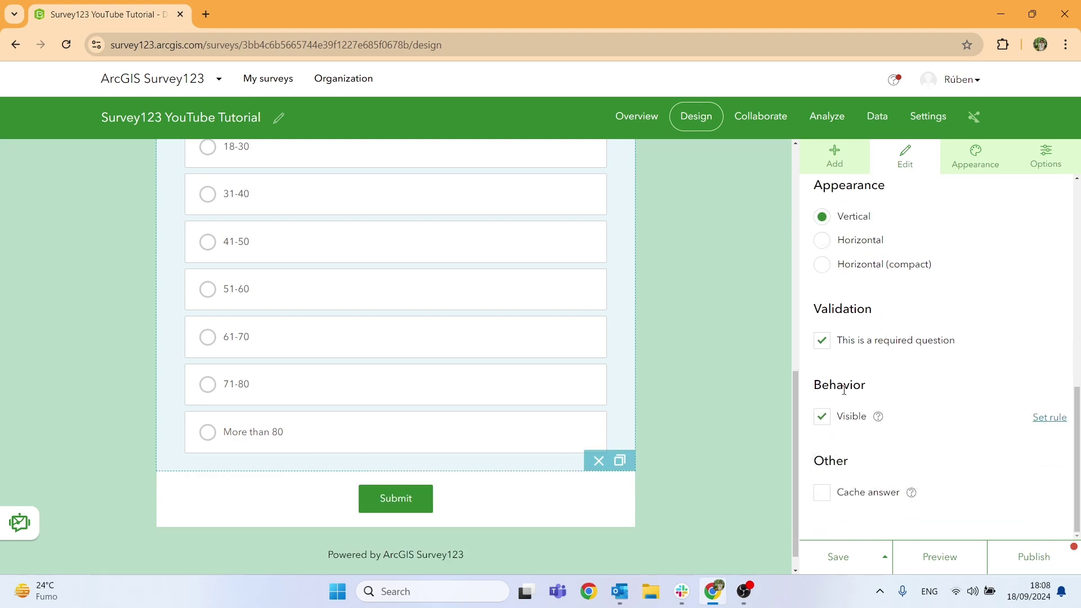
left_click(836, 558)
scroll(431, 392, "up", 2)
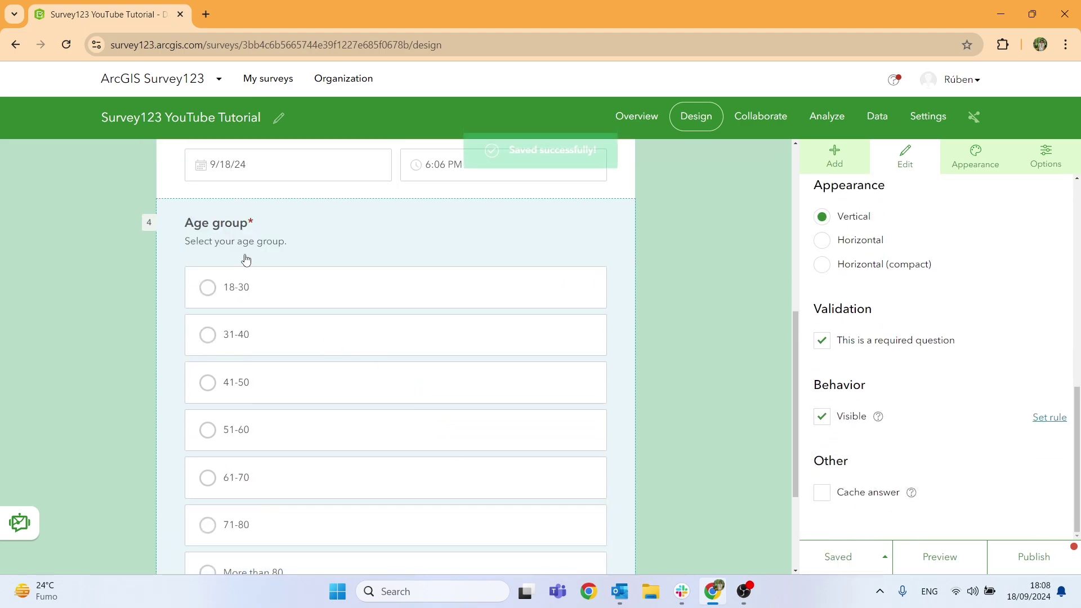
scroll(244, 293, "down", 1)
scroll(239, 338, "down", 2)
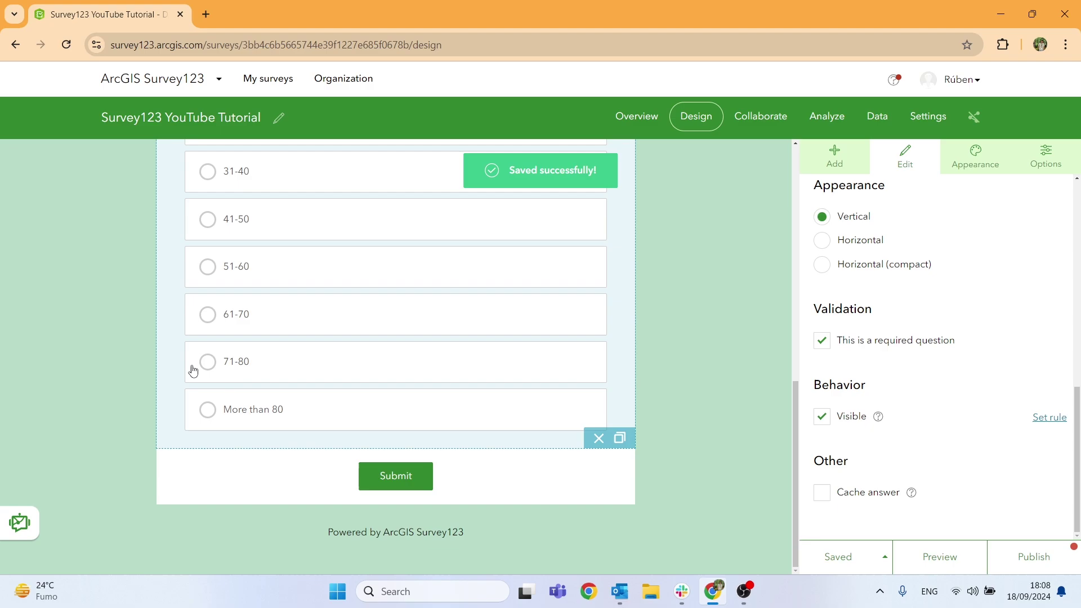
Add a Multiple select question 'Favourite sports.' with hint 'Select your favourite sports.'.
left_click(840, 160)
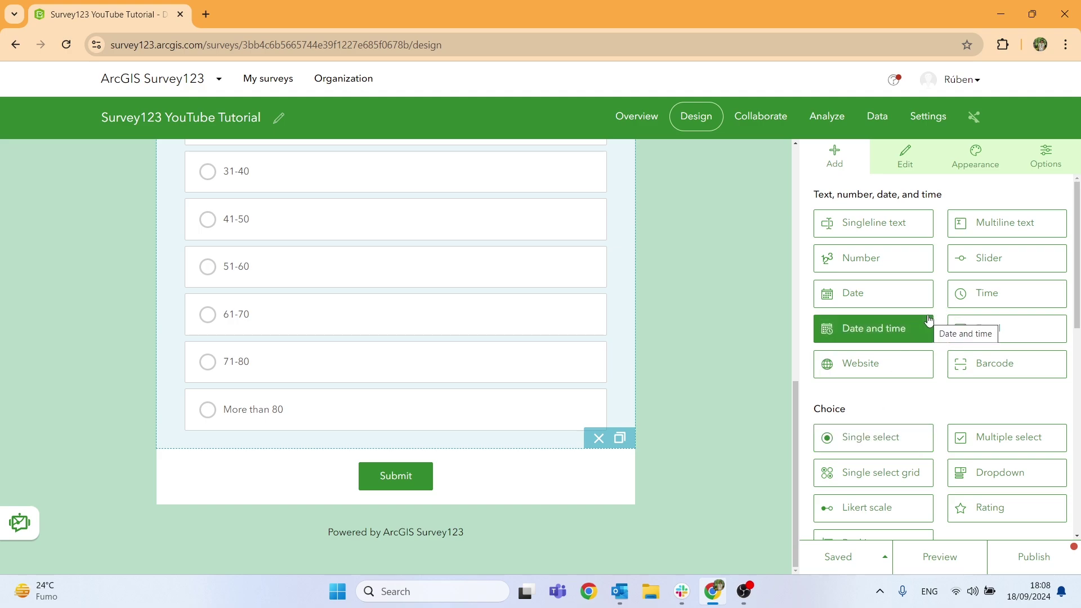
left_click_drag(980, 439, 247, 461)
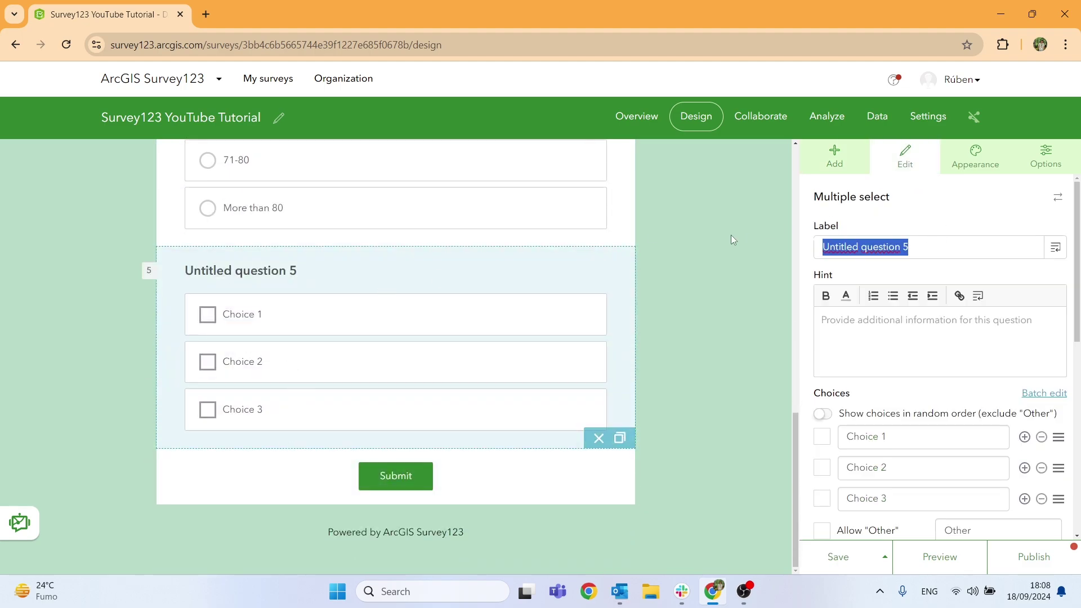
type("Fav")
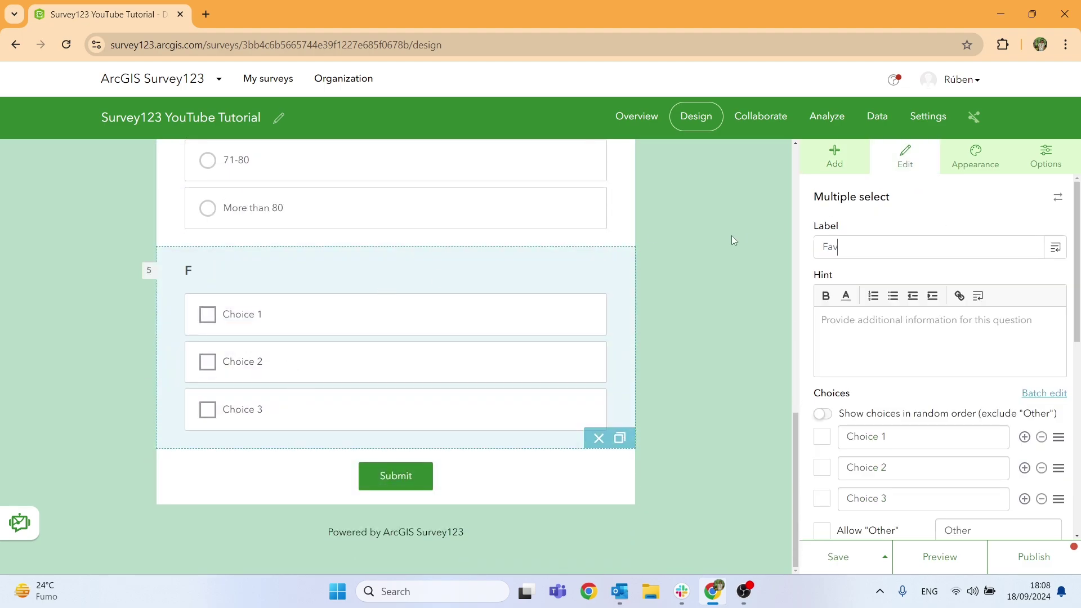
type("ourite sports.")
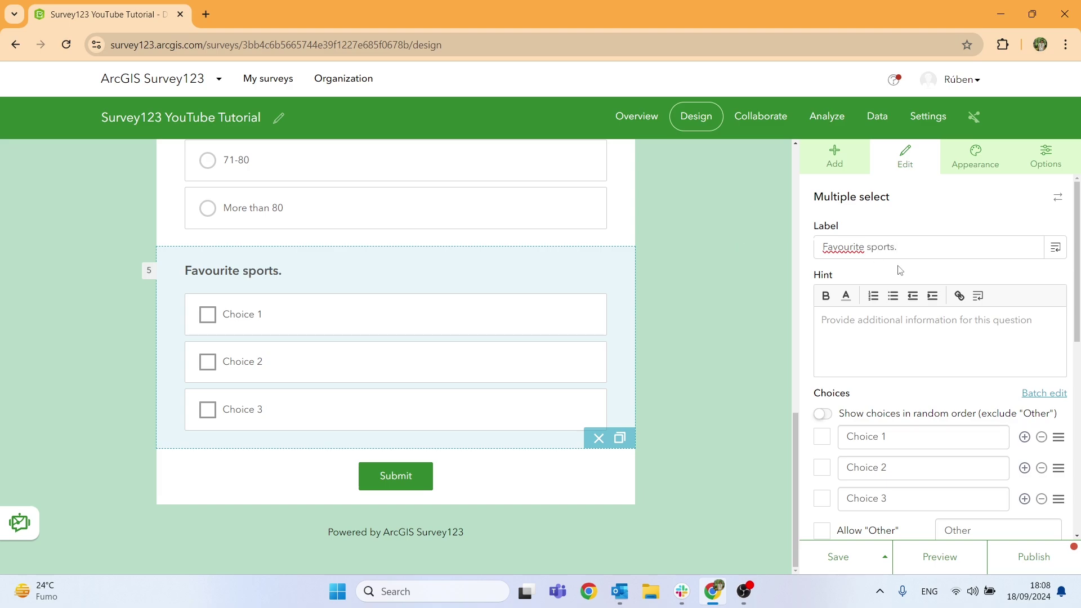
left_click_drag(900, 247, 888, 246)
left_click(865, 322)
type("S")
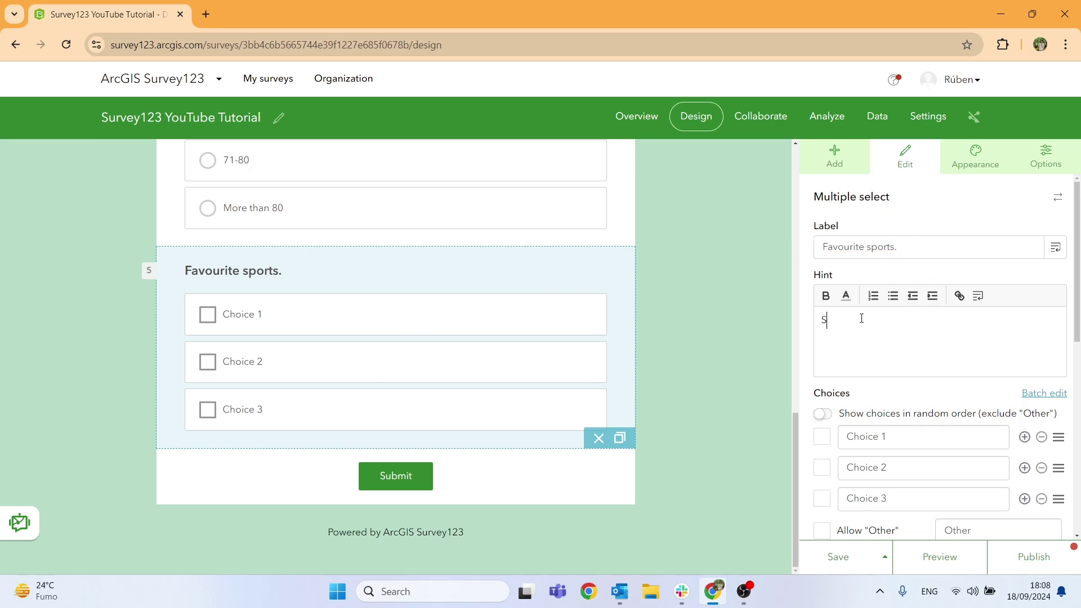
type("elect yopur")
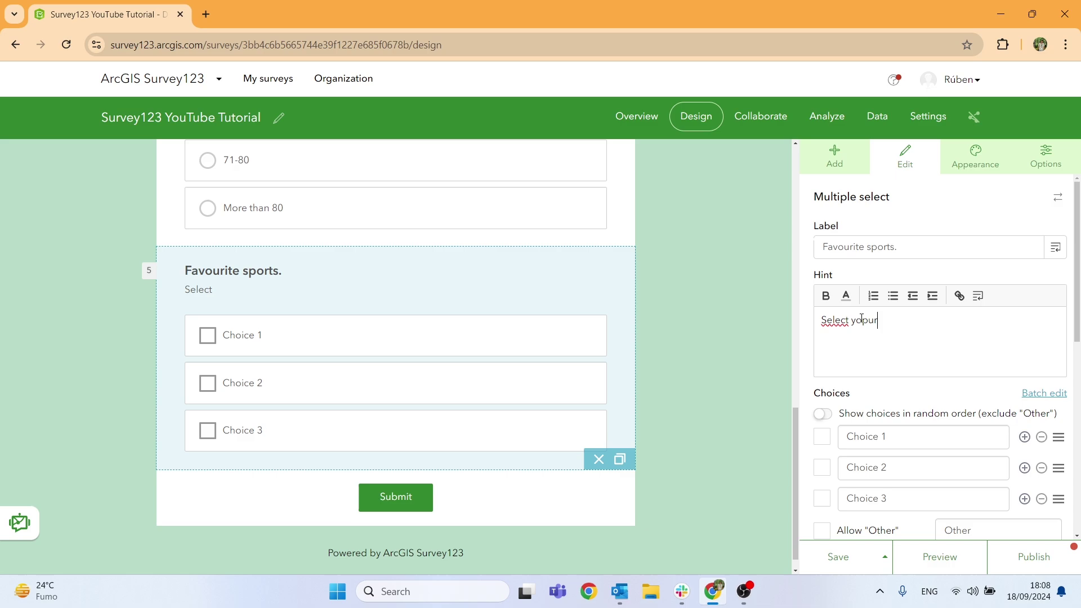
key("BackSpace")
type("ur favourite sports.")
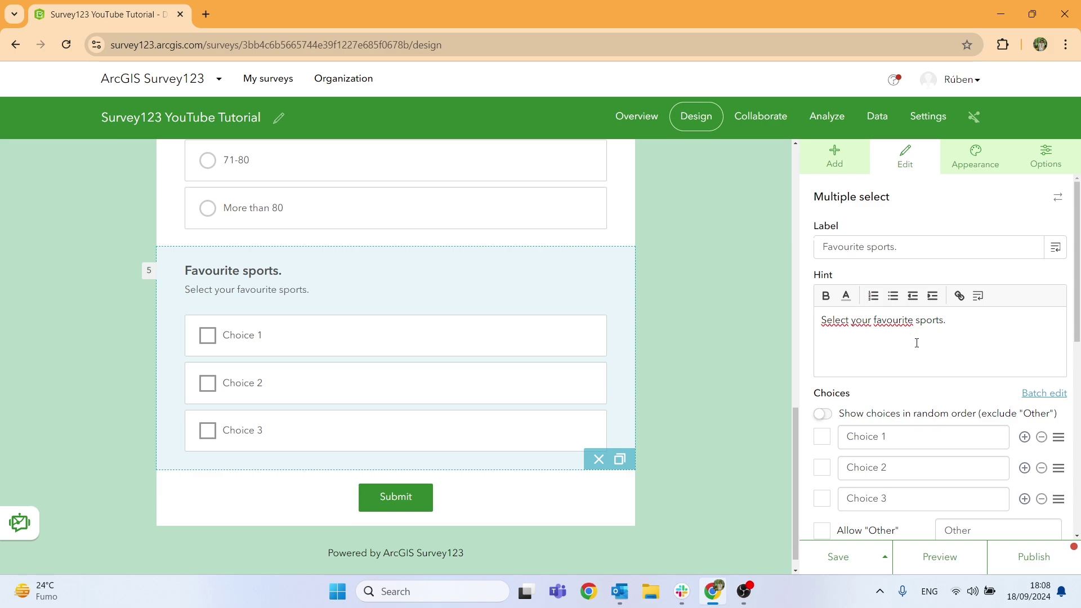
Set the Favourite sports choices to Football, Cycling, Basketball and Running.
scroll(916, 343, "down", 1)
left_click(865, 356)
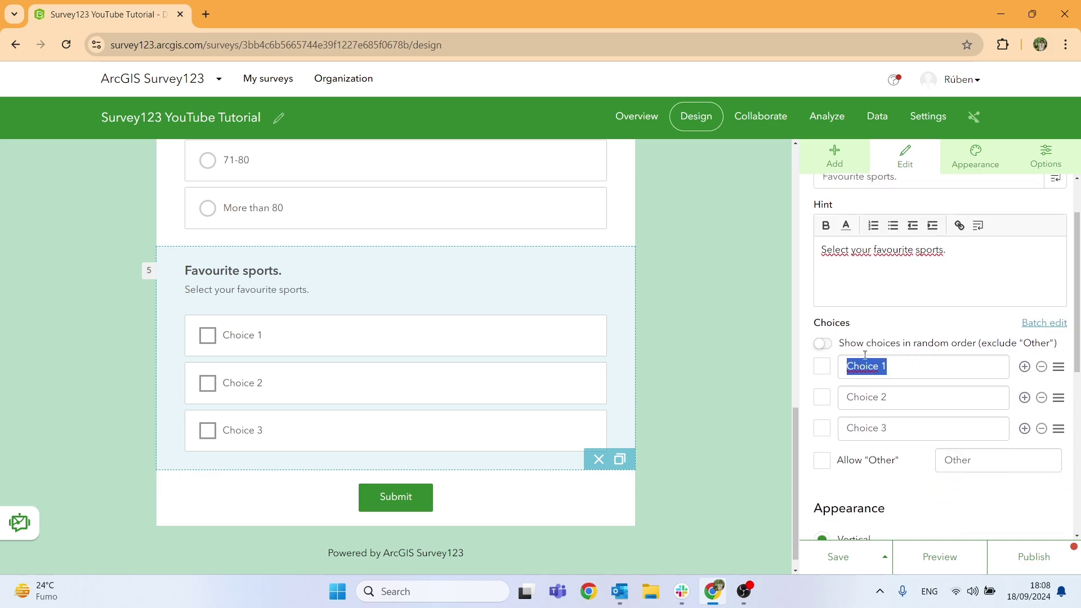
type("Football")
left_click(904, 403)
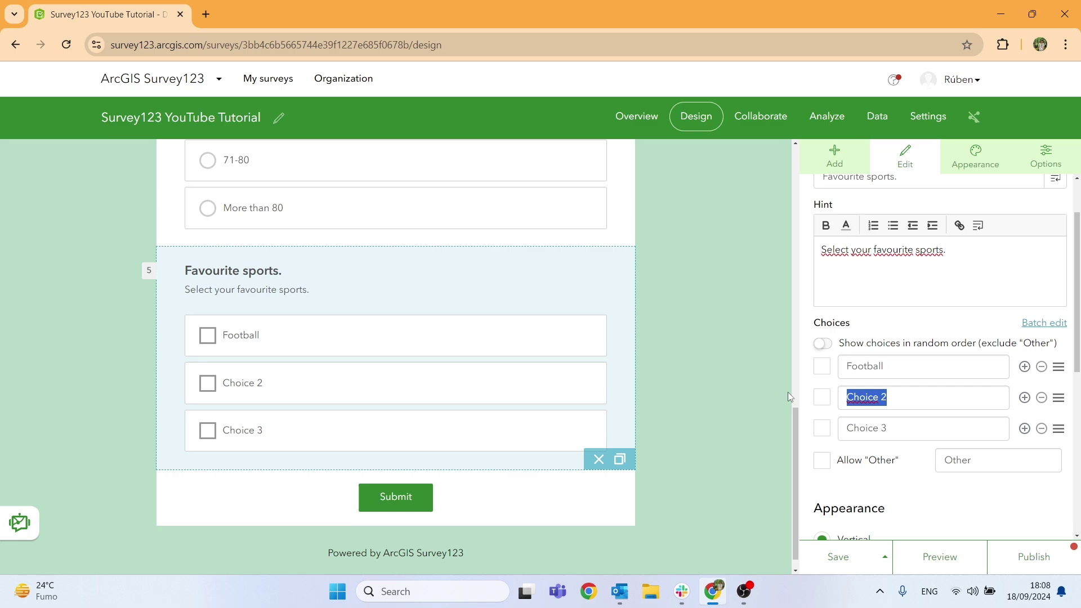
type("Cycling")
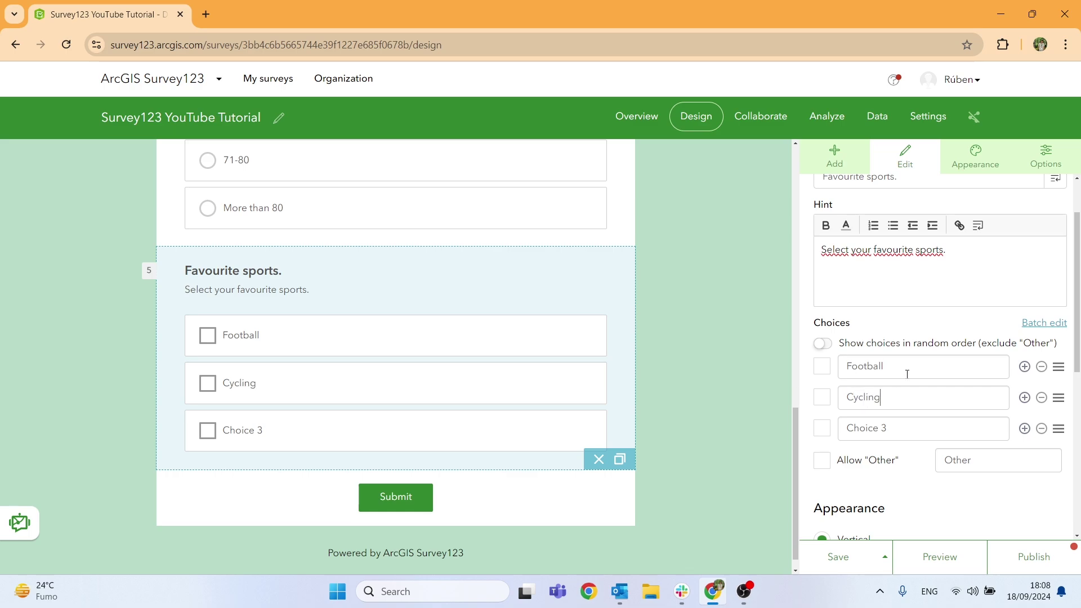
left_click(903, 432)
type("Basketball")
left_click(1025, 429)
left_click(890, 453)
type("R")
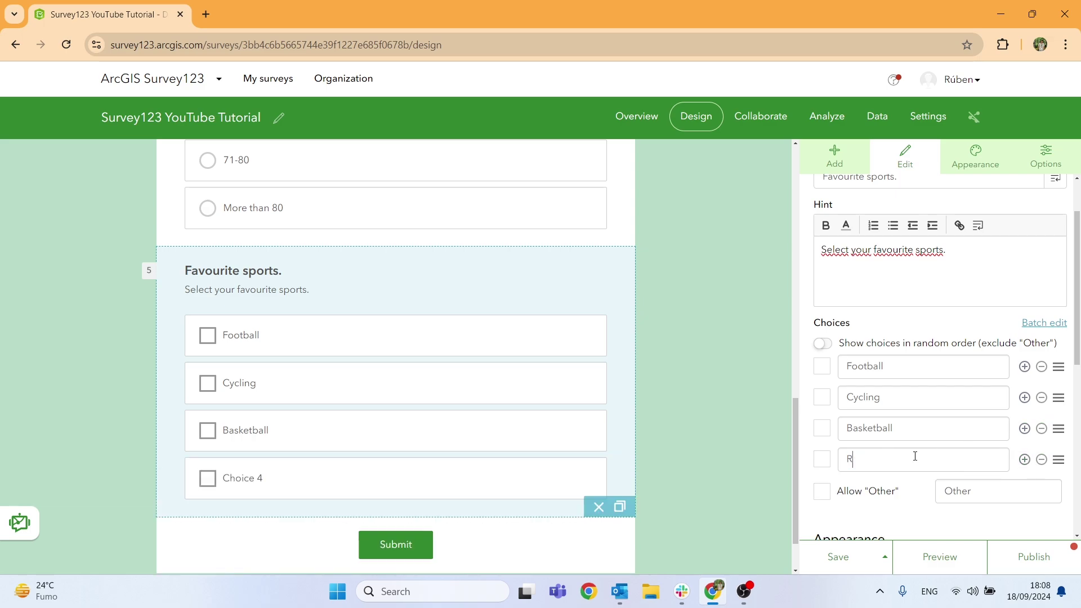
type("unning")
Add an Other answer to Favourite sports and deselect the question.
left_click(825, 494)
left_click(1008, 492)
left_click(1001, 490)
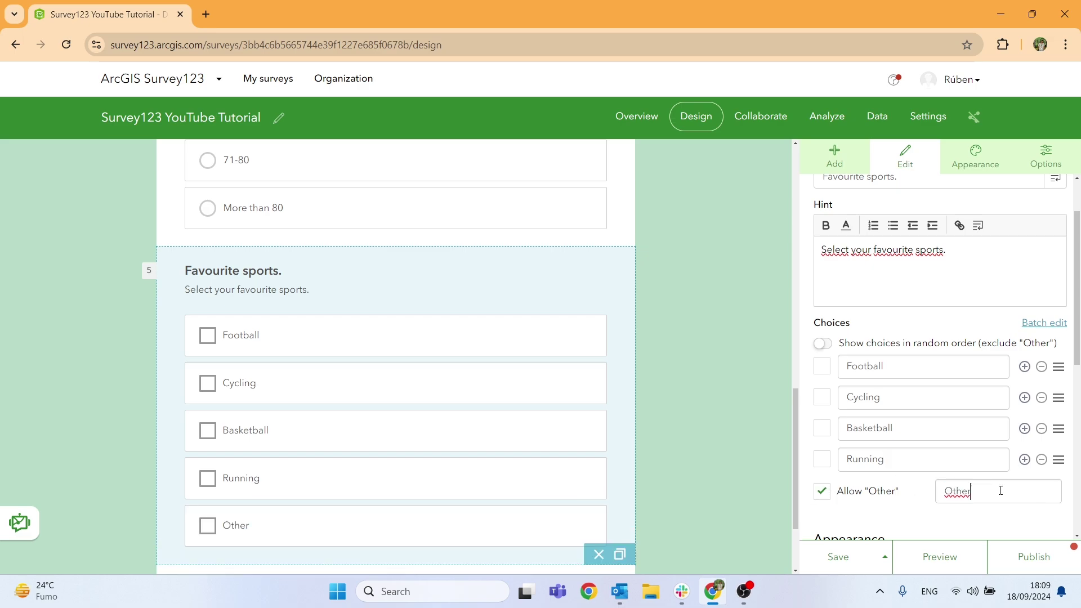
scroll(983, 490, "down", 1)
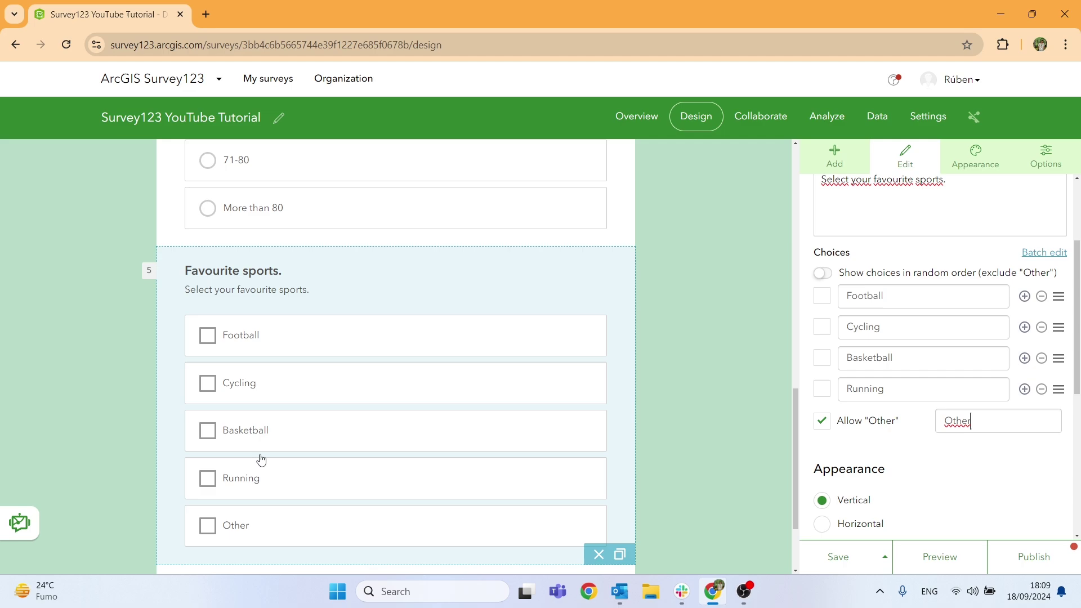
scroll(248, 507, "down", 2)
scroll(841, 423, "down", 4)
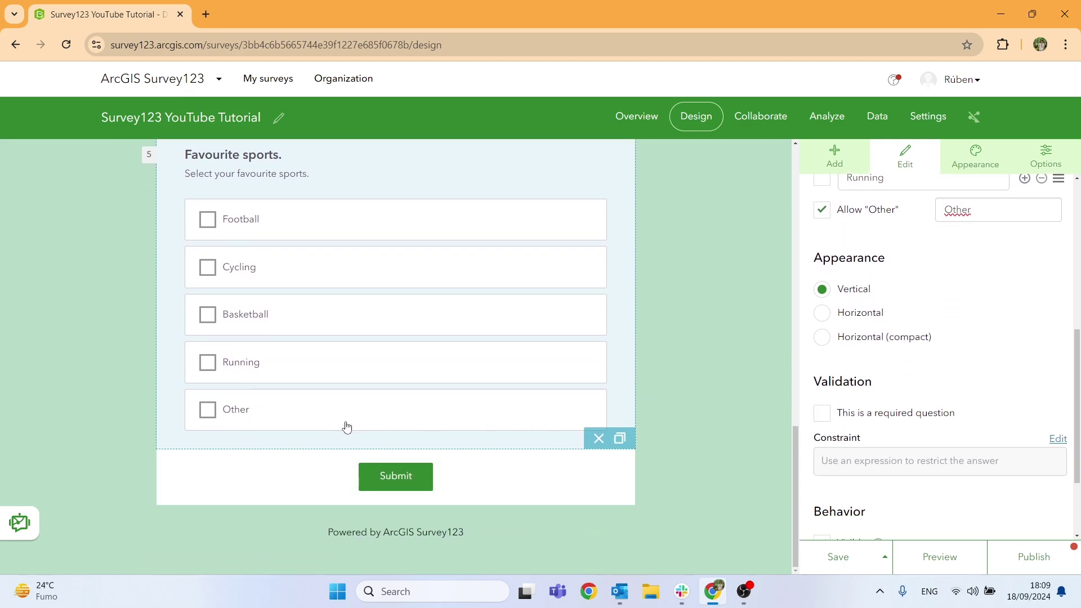
scroll(348, 423, "up", 1)
scroll(854, 411, "down", 2)
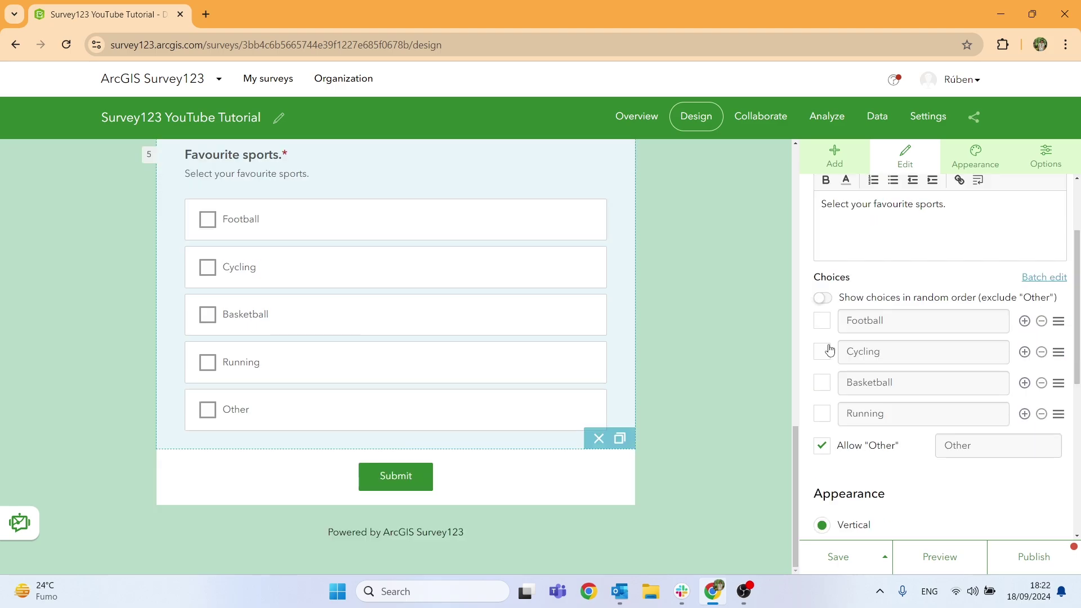
scroll(830, 345, "up", 3)
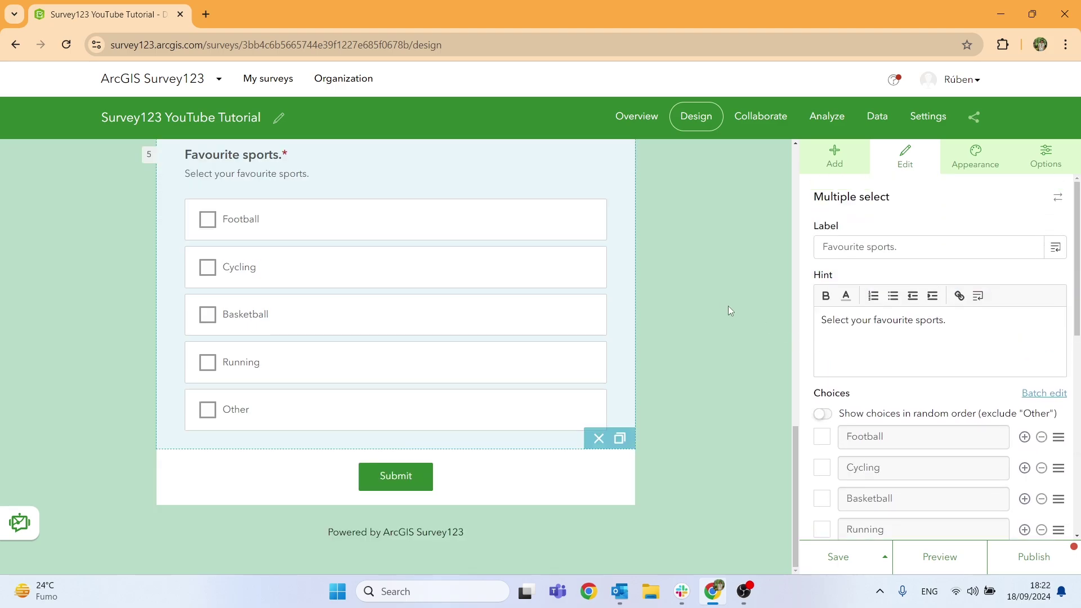
left_click(715, 298)
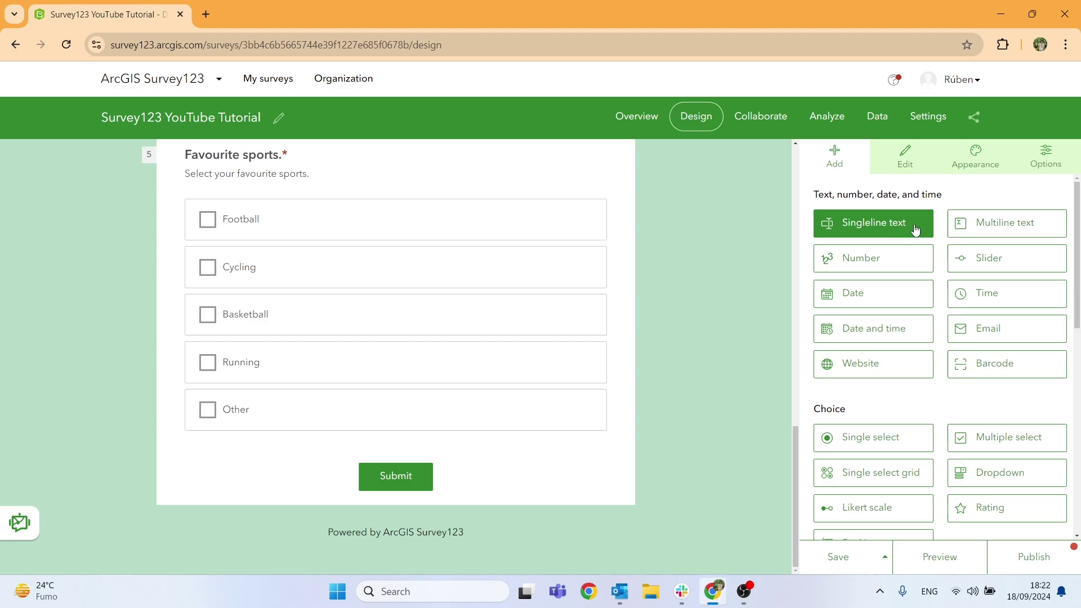
Add a required single-line text question below Favourite sports labelled 'If you answered "Other" please specify the sports.'.
left_click_drag(906, 227, 337, 473)
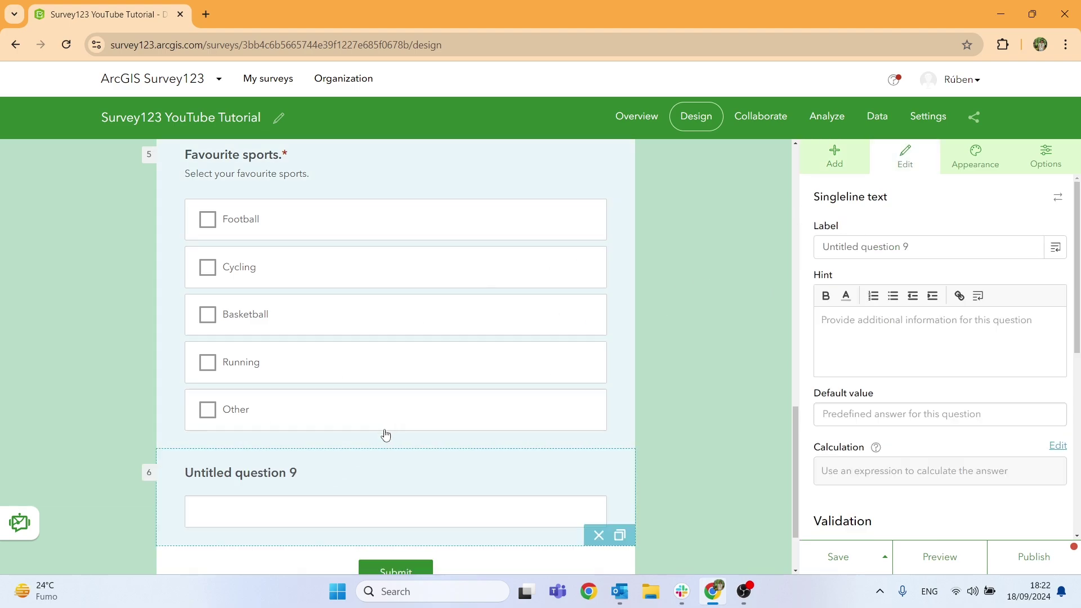
triple_click(924, 247)
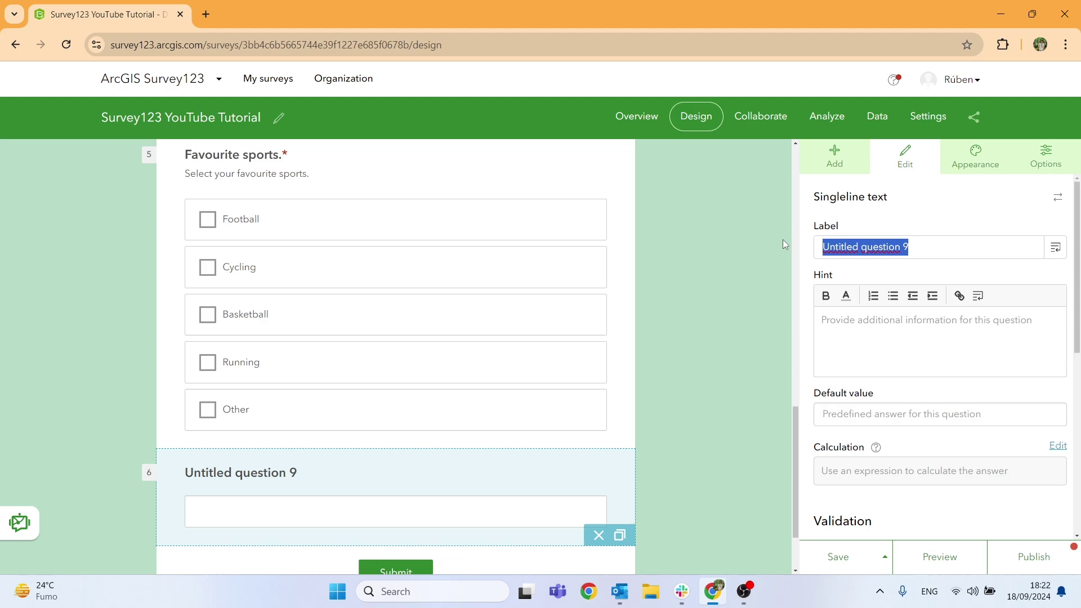
key("BackSpace")
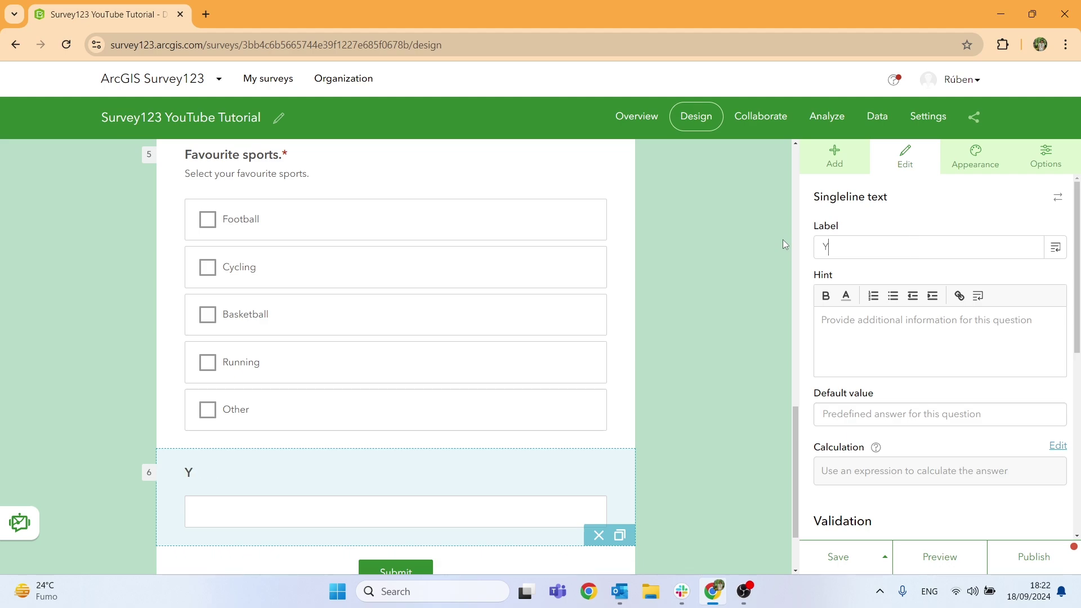
type("If you answered ")
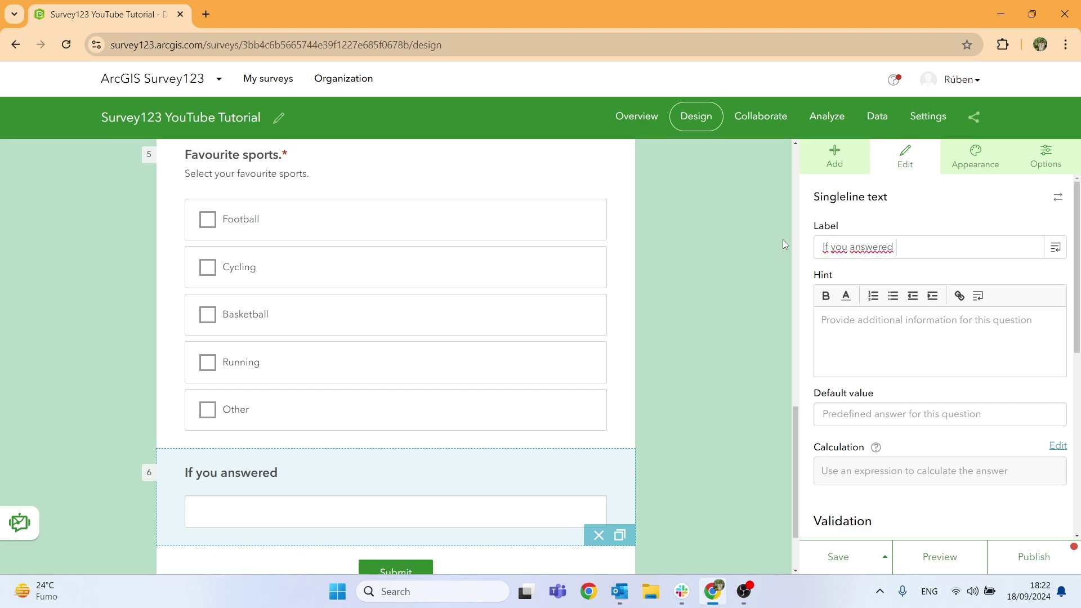
type("\"Other\" please s")
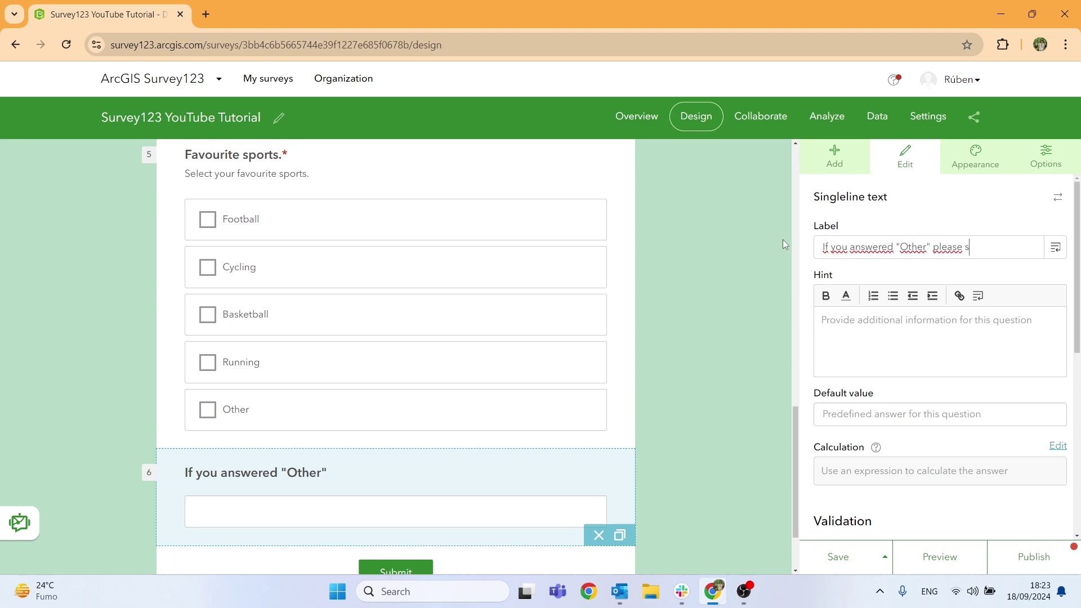
type("pecify th")
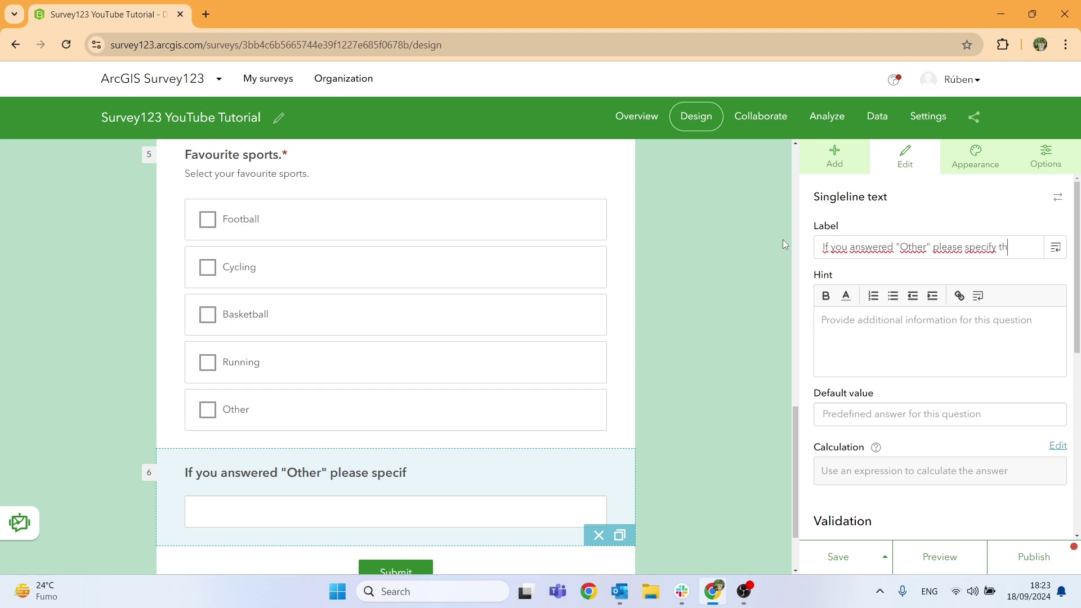
type("e sport")
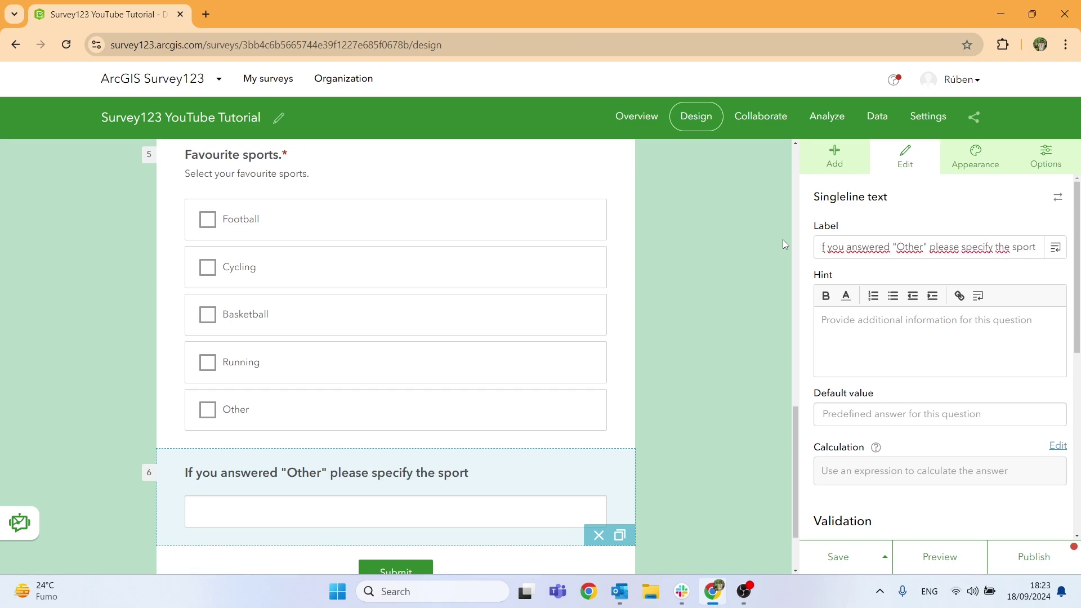
type("s.")
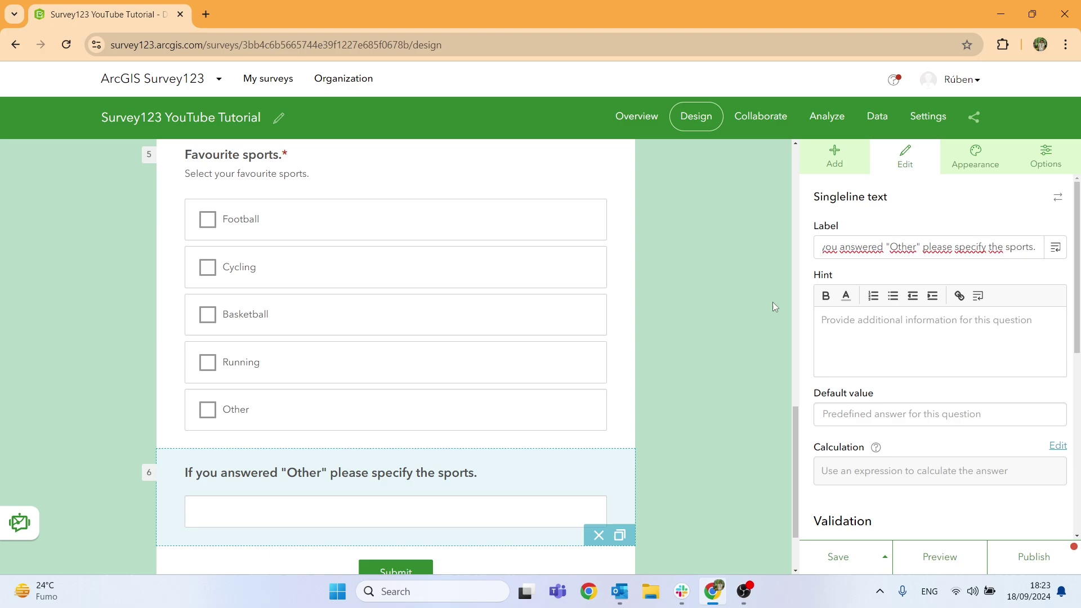
scroll(864, 337, "down", 2)
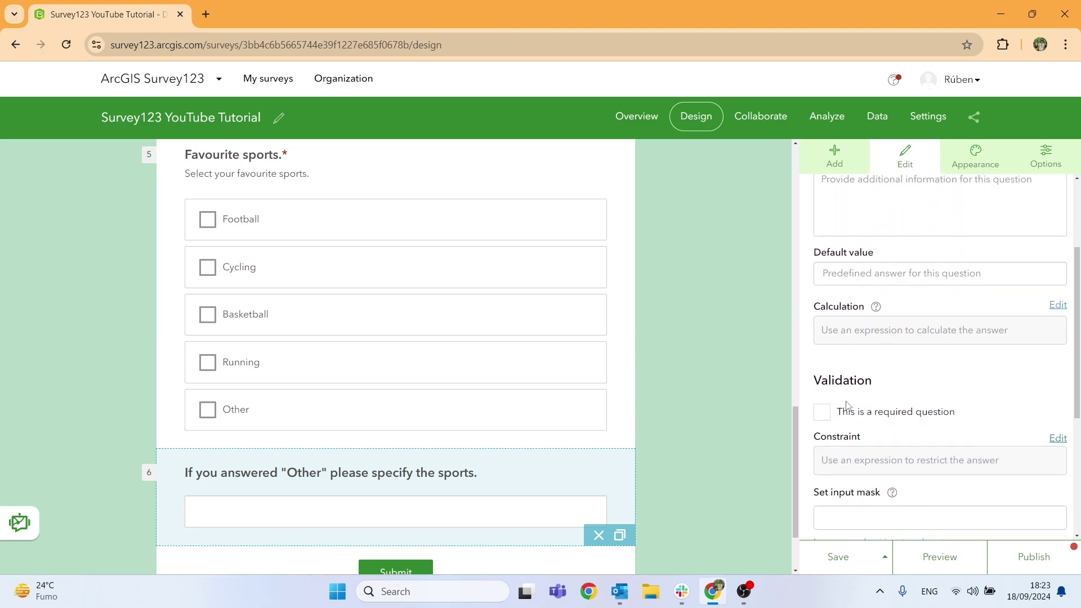
left_click(823, 412)
scroll(872, 370, "down", 3)
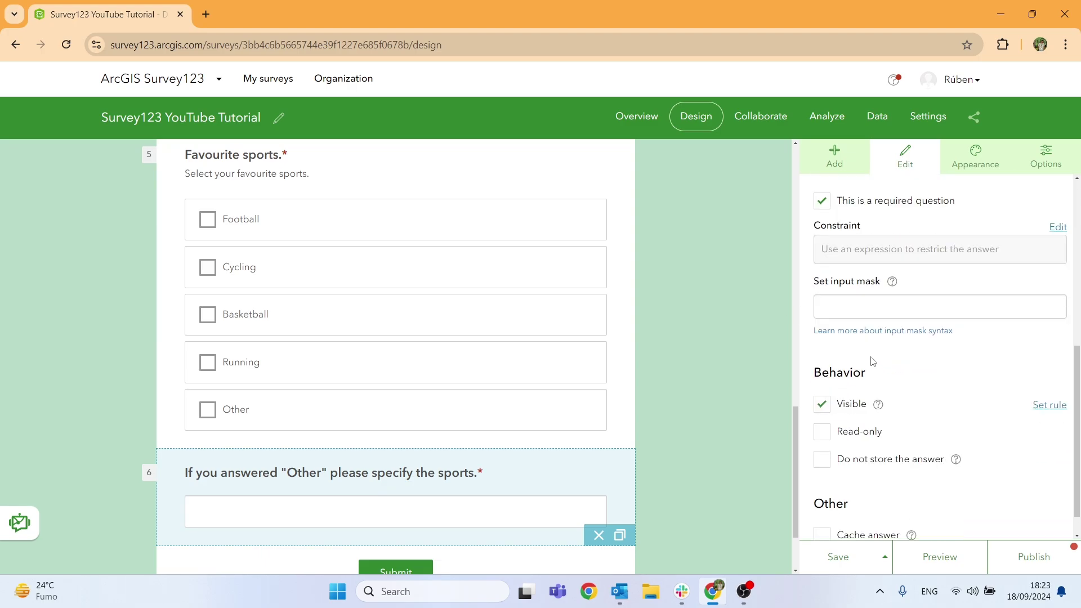
scroll(869, 346, "down", 1)
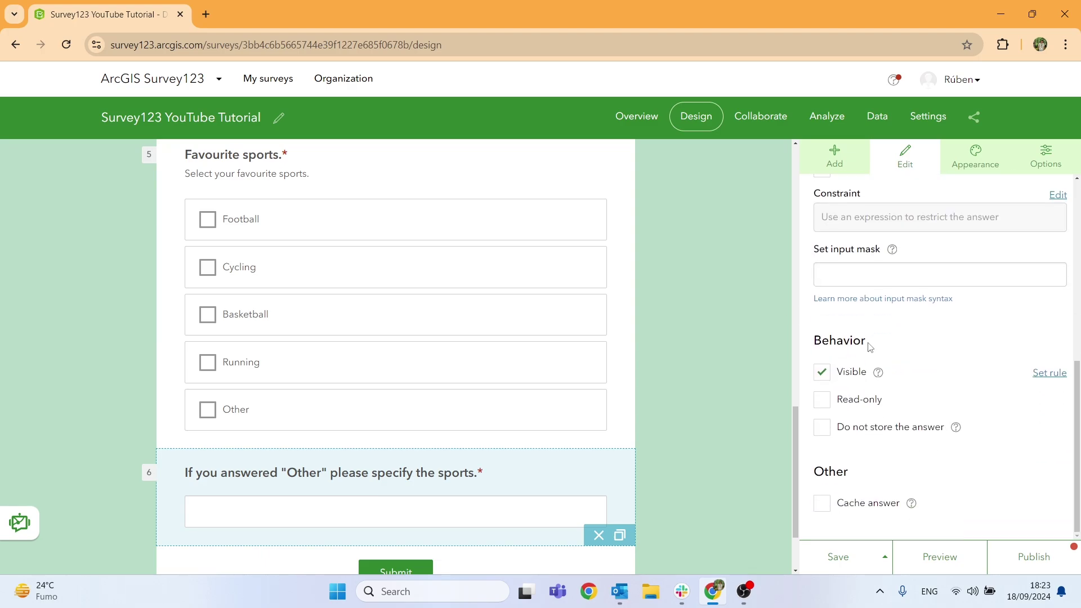
Add a rule that shows this question only when Favourite sports is 'Other', with rule-based visibility.
left_click(1049, 373)
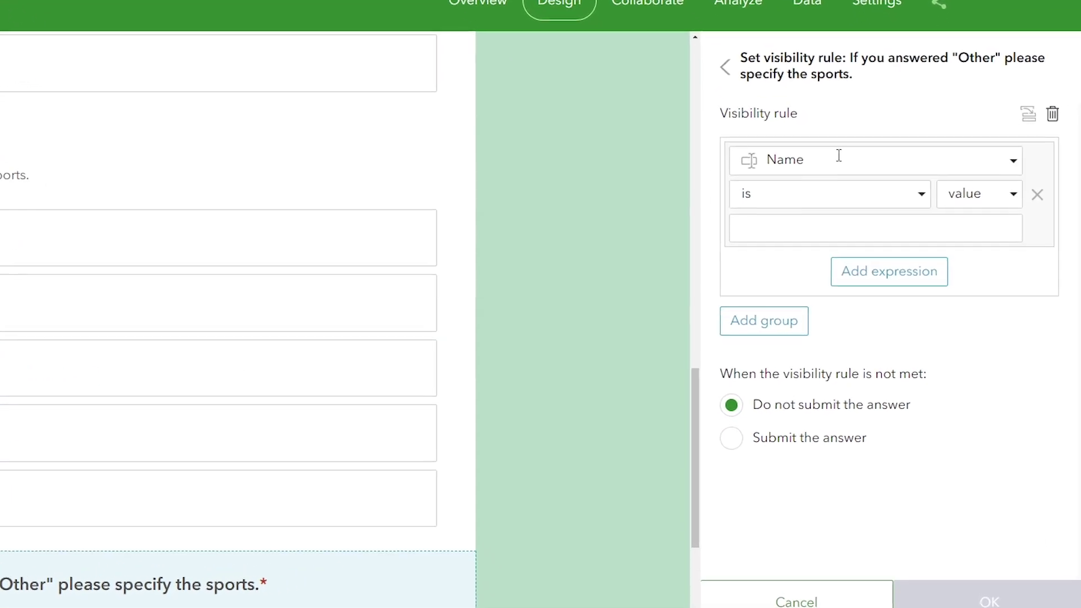
left_click(1020, 197)
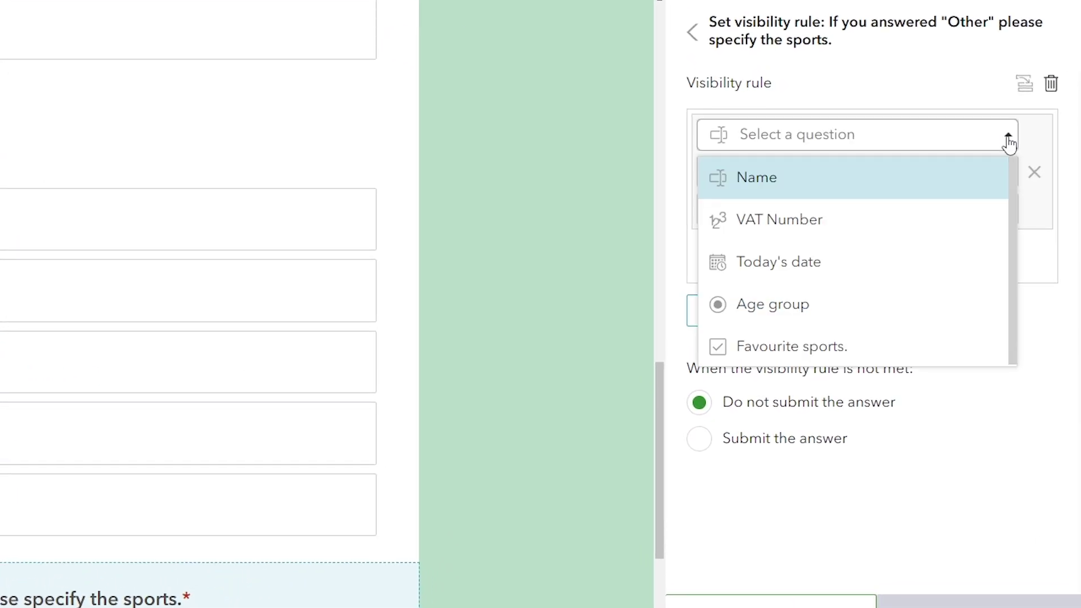
left_click(764, 344)
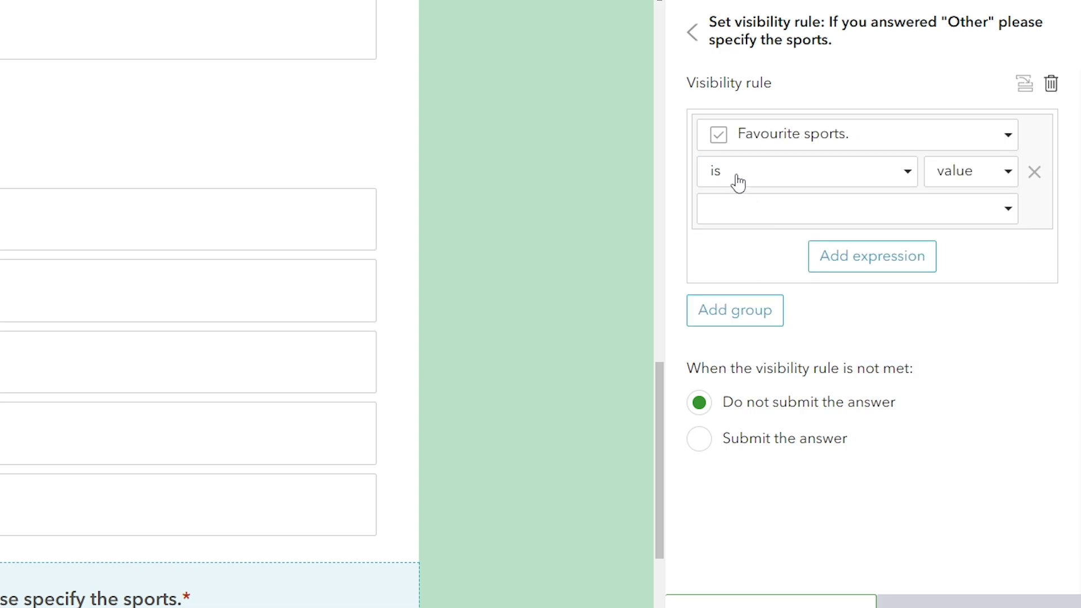
left_click(1007, 213)
left_click(736, 476)
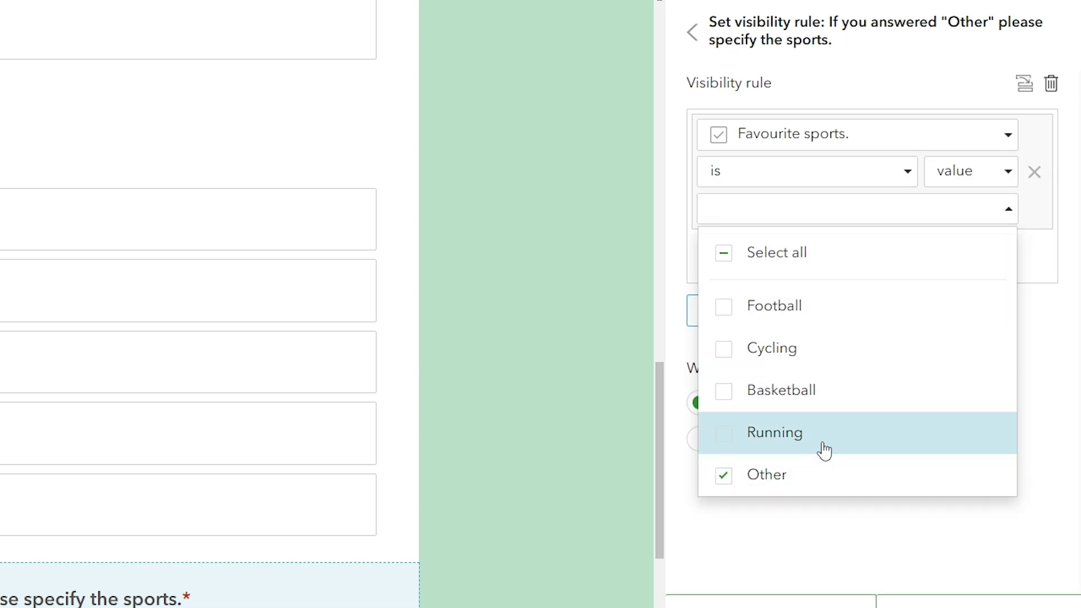
left_click(1025, 292)
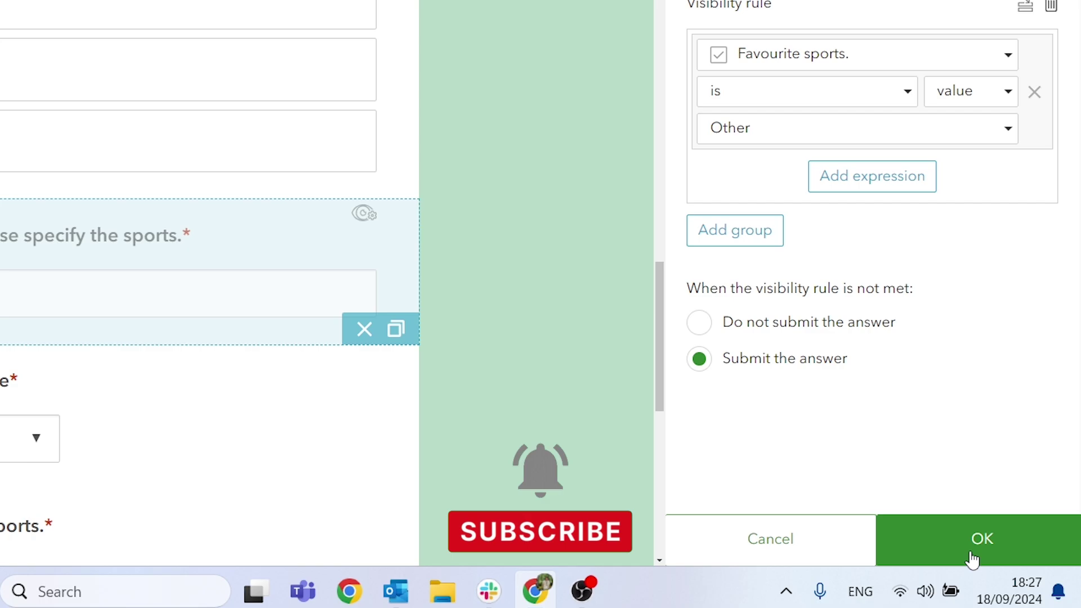
left_click(972, 570)
scroll(732, 405, "down", 2)
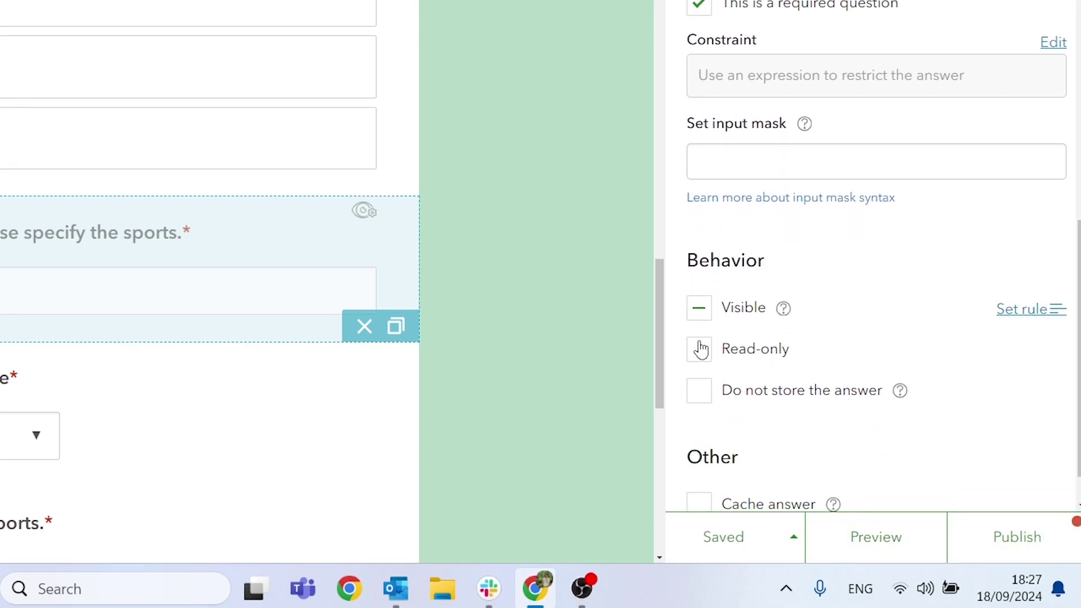
left_click(699, 308)
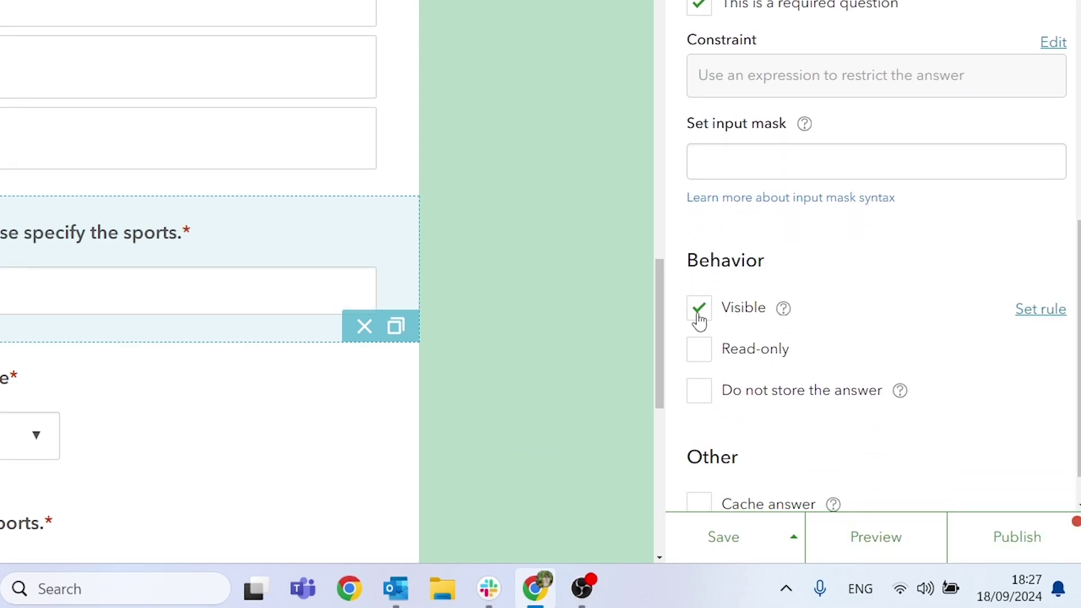
left_click(700, 319)
left_click(703, 317)
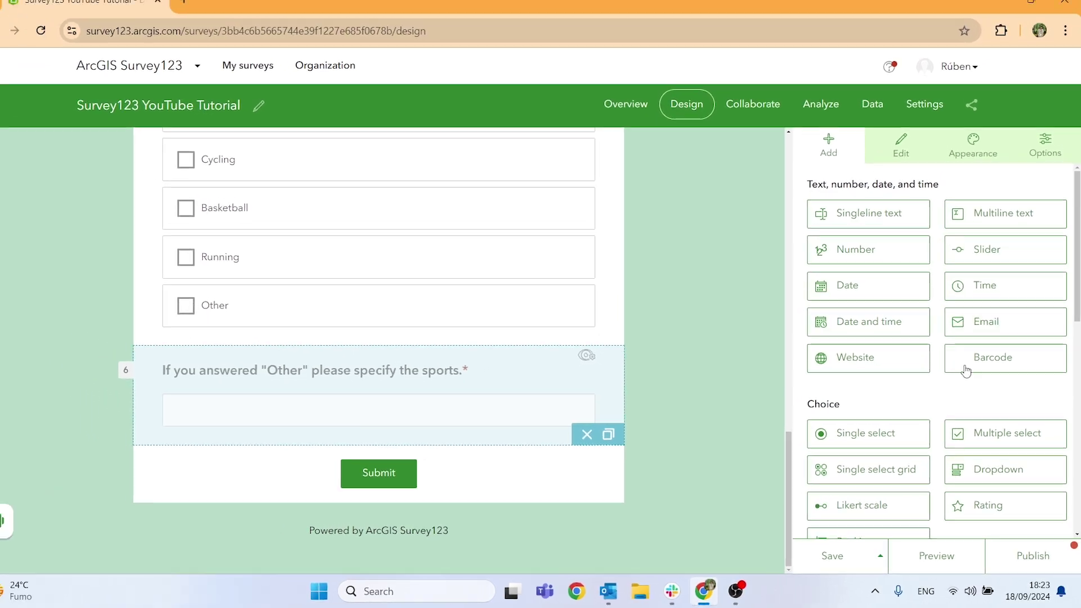
Add a dropdown question 'Number of sports you practice' with choices 1, 2 and 3.
scroll(975, 387, "down", 1)
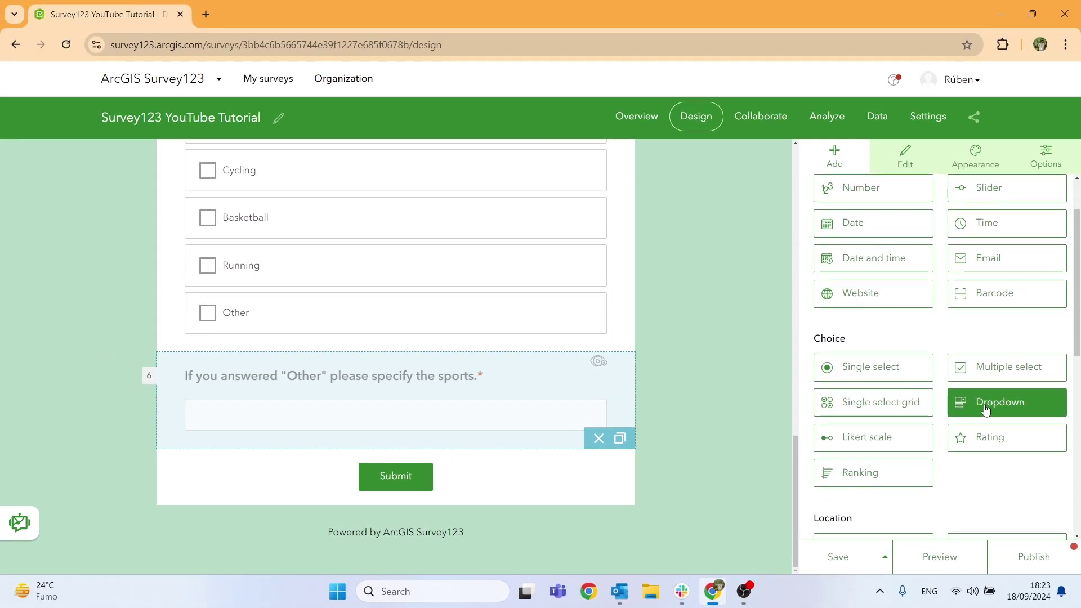
left_click_drag(985, 410, 336, 466)
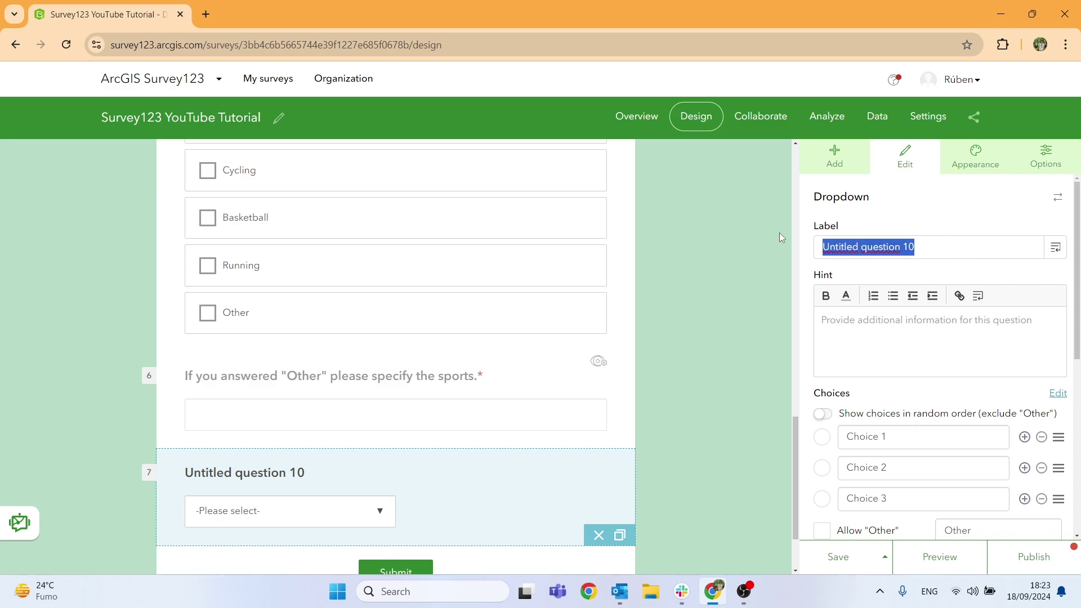
type("Nu")
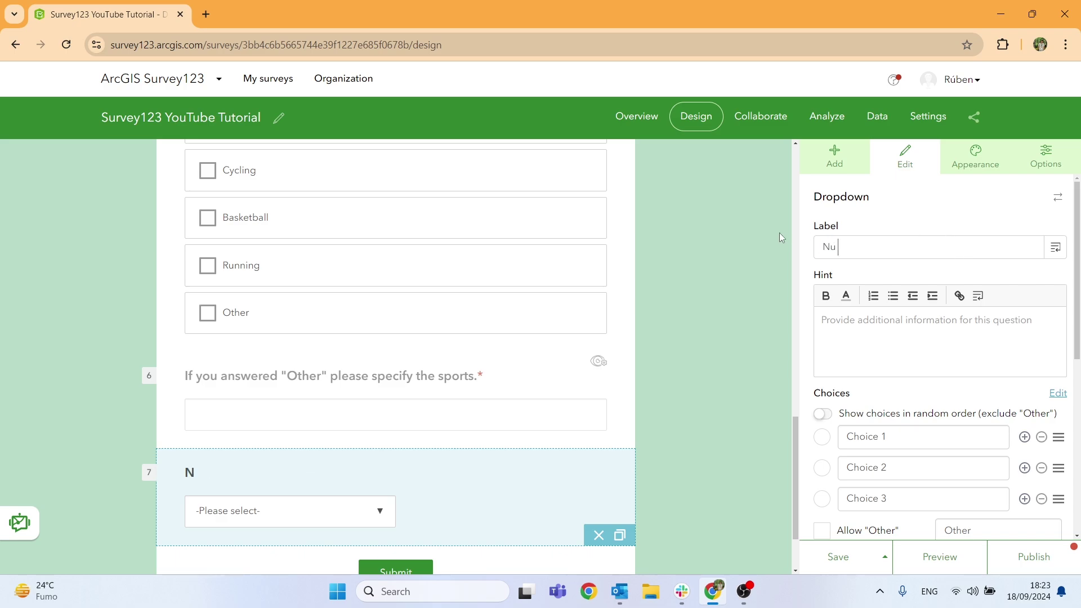
type("mber of sports ")
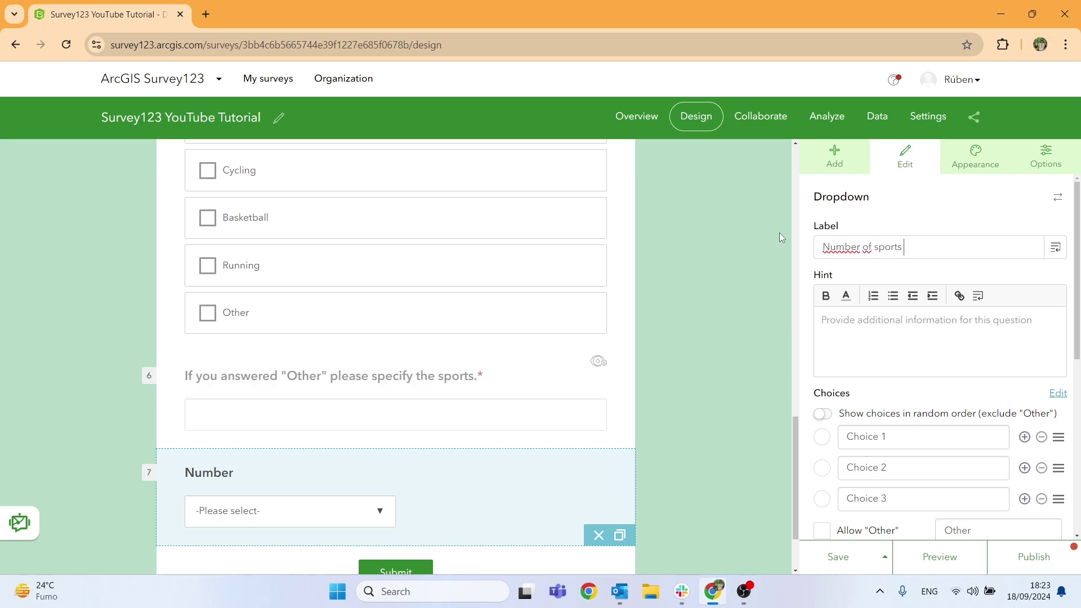
type("you practice")
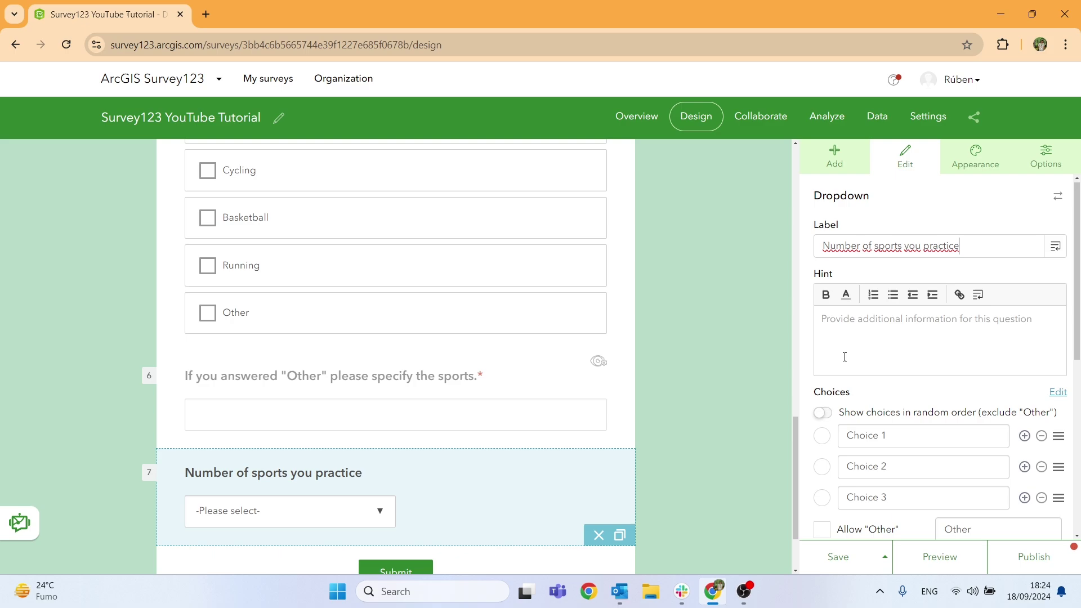
scroll(901, 338, "down", 2)
left_click(905, 295)
type("1")
left_click(901, 327)
type("2")
left_click(899, 357)
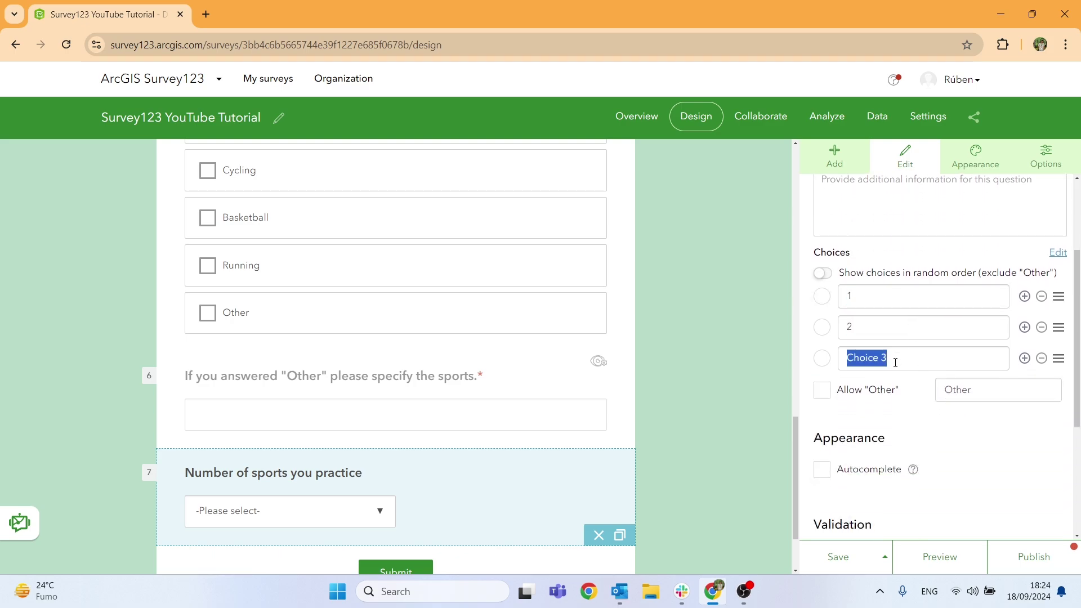
type("3")
Add a fourth choice 'More than 3' and make the dropdown question required.
left_click(1025, 359)
left_click(901, 390)
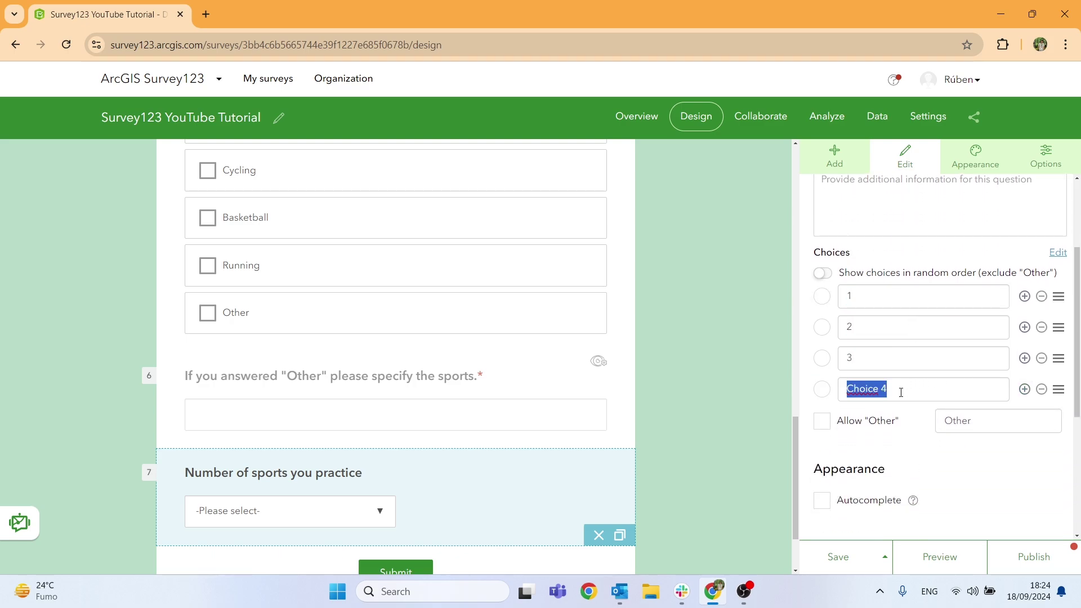
type("More than 3")
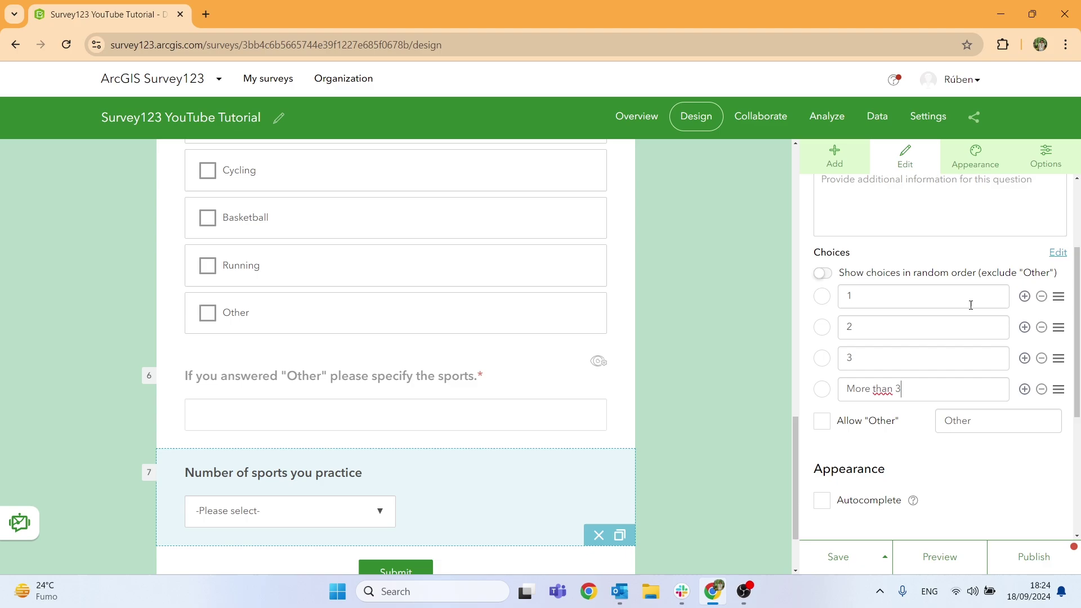
scroll(901, 382, "down", 4)
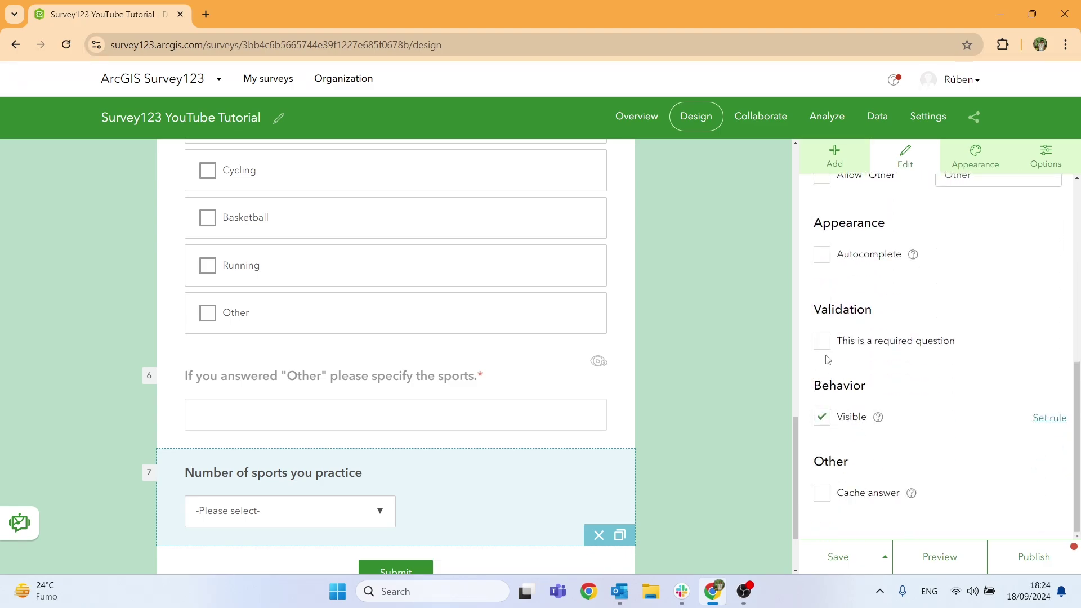
left_click(822, 341)
Place a Location Map question above Submit and label it 'Favouirite place to practice sports.'.
left_click(715, 411)
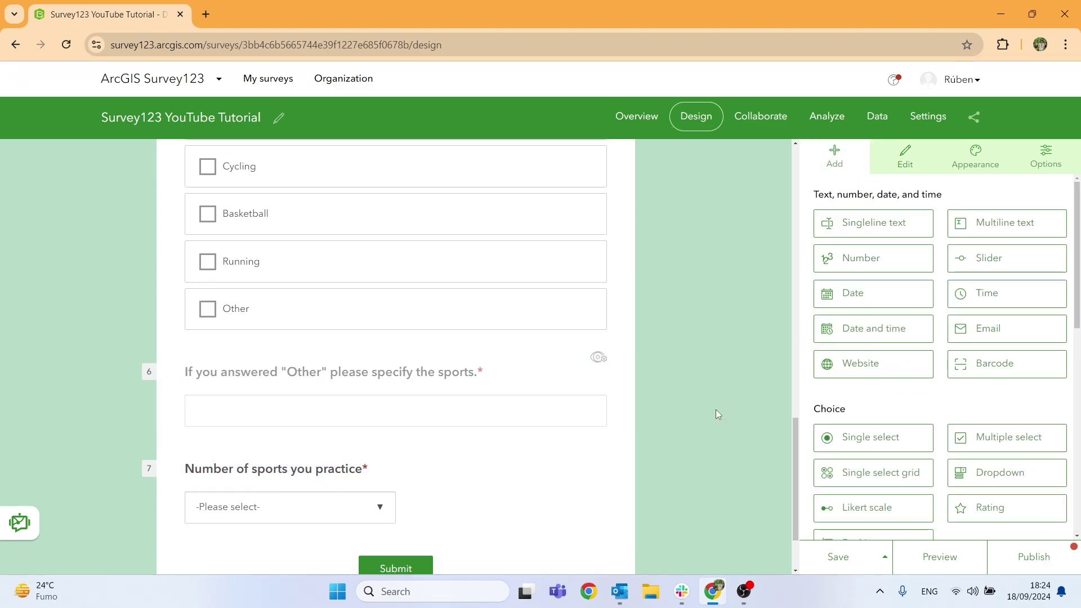
scroll(513, 441, "down", 2)
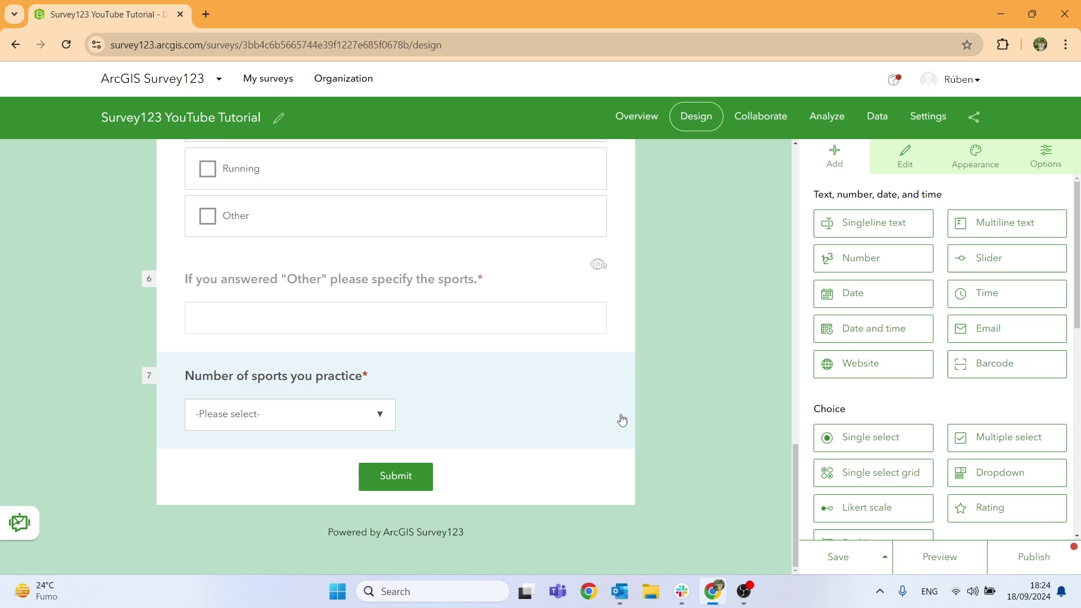
scroll(930, 340, "down", 2)
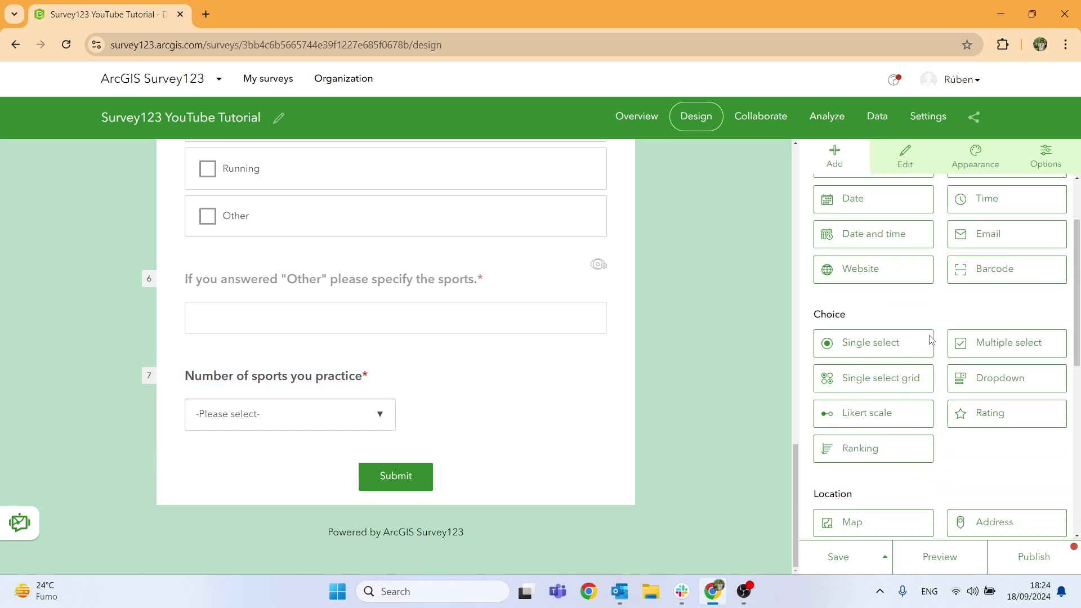
scroll(930, 340, "down", 2)
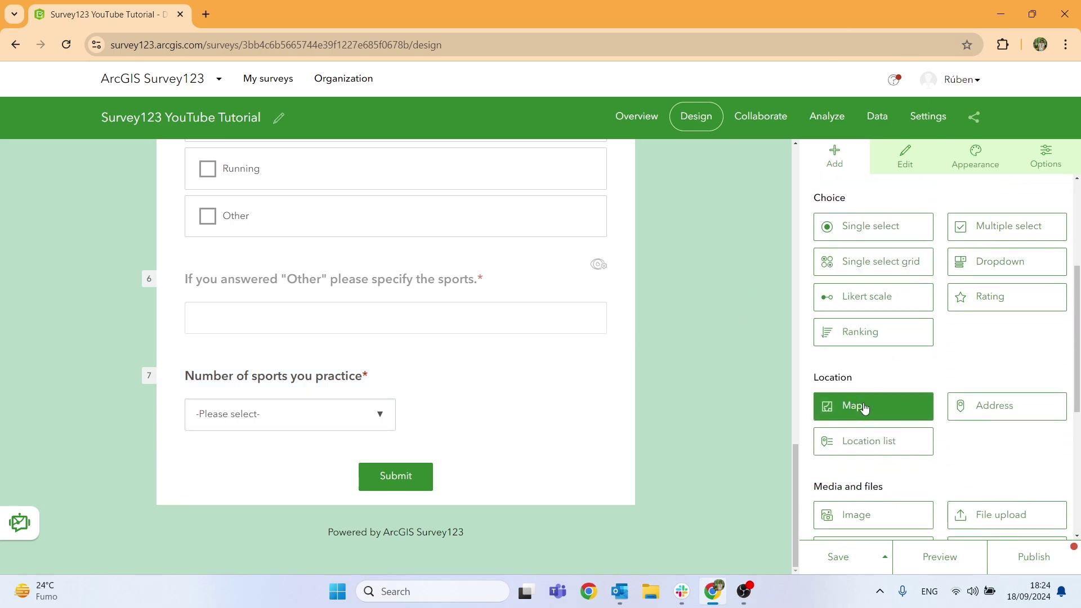
scroll(865, 409, "down", 2)
left_click_drag(854, 277, 372, 450)
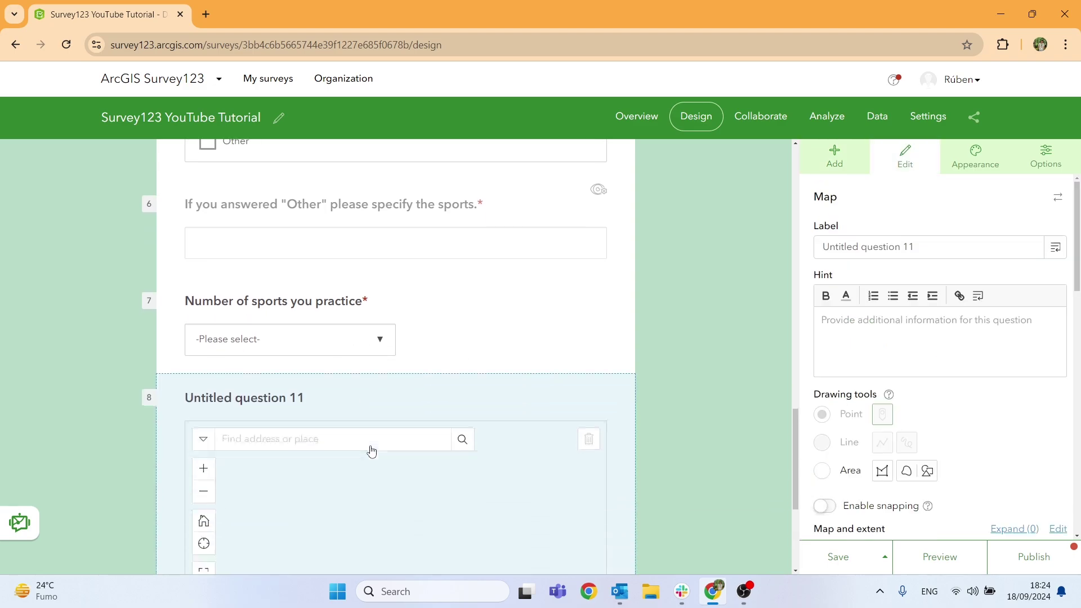
scroll(371, 450, "down", 4)
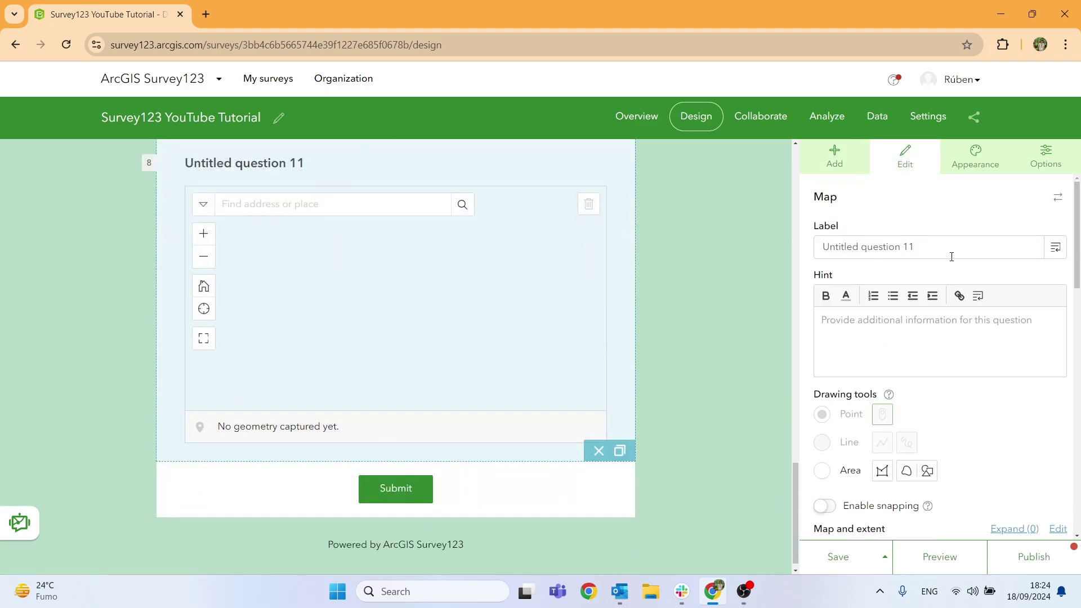
left_click_drag(951, 257, 802, 244)
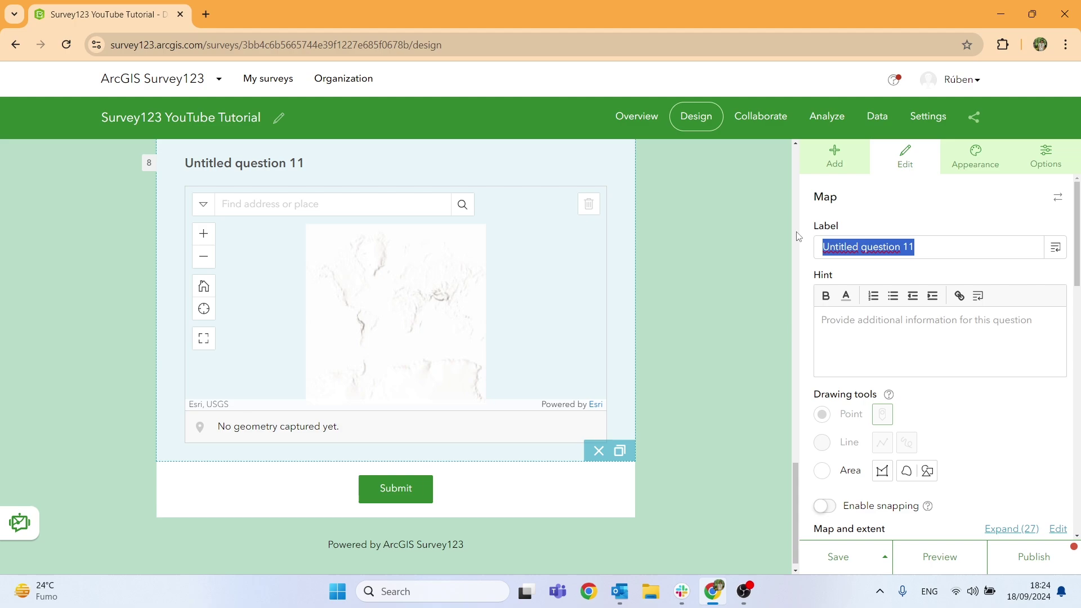
type("Fav")
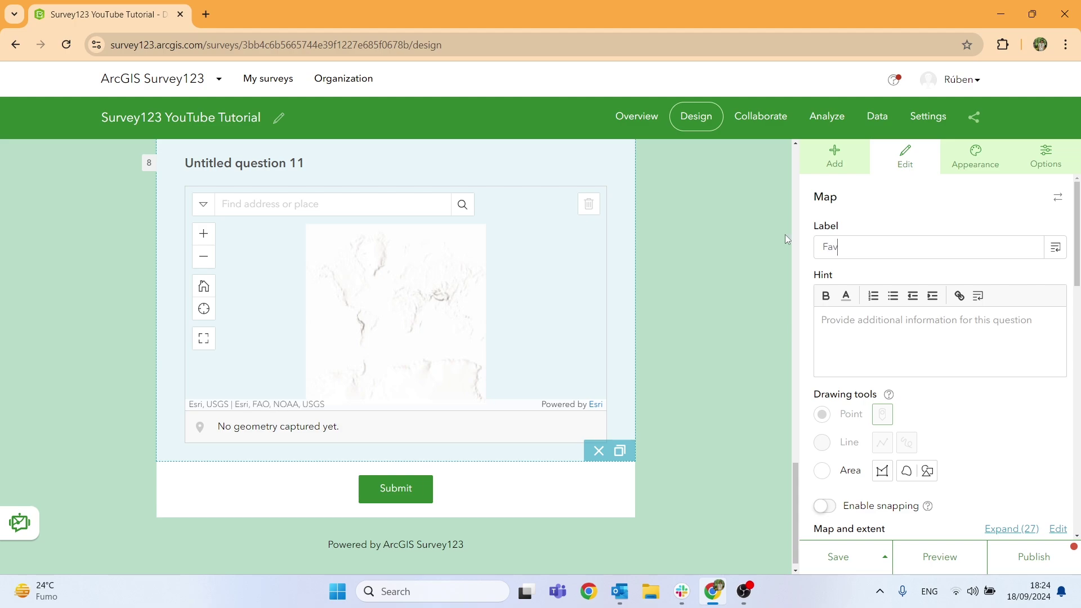
type("ouirite")
key("BackSpace")
key("BackSpace")
key("BackSpace")
key("BackSpace")
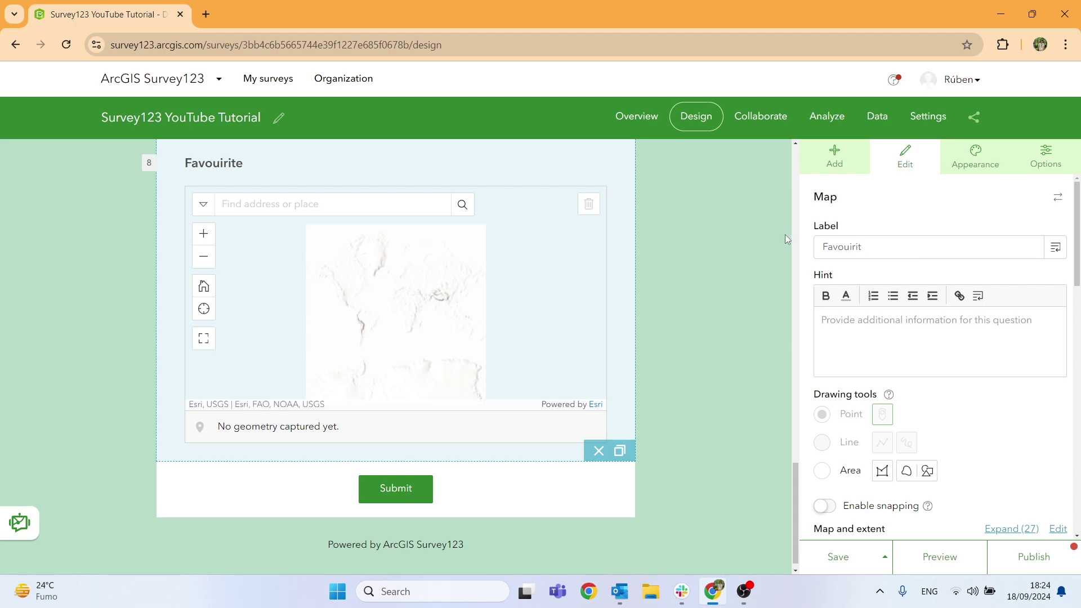
type("rite p")
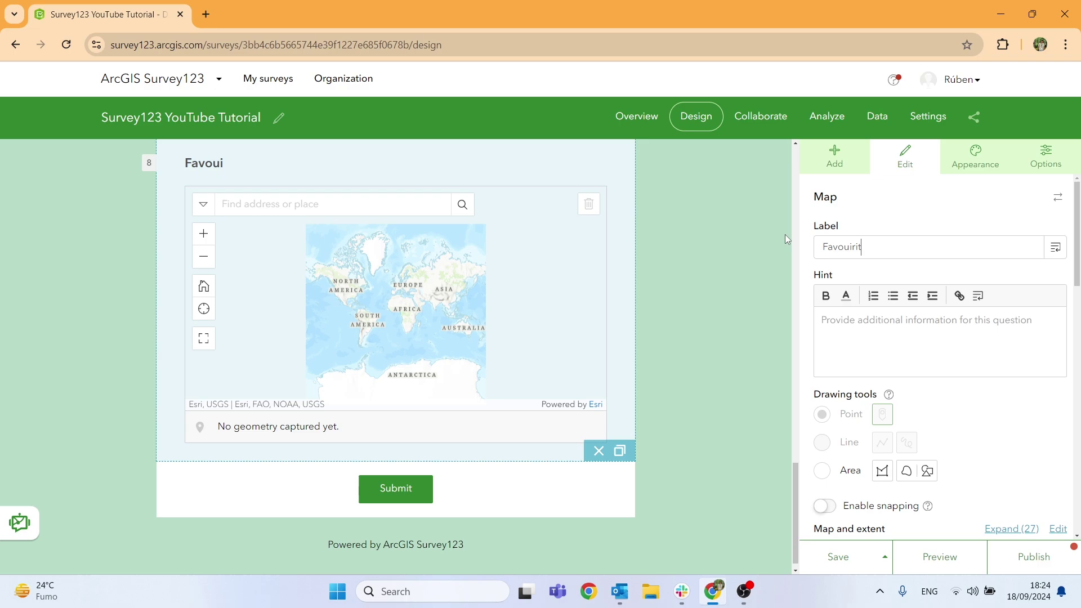
type("lace to")
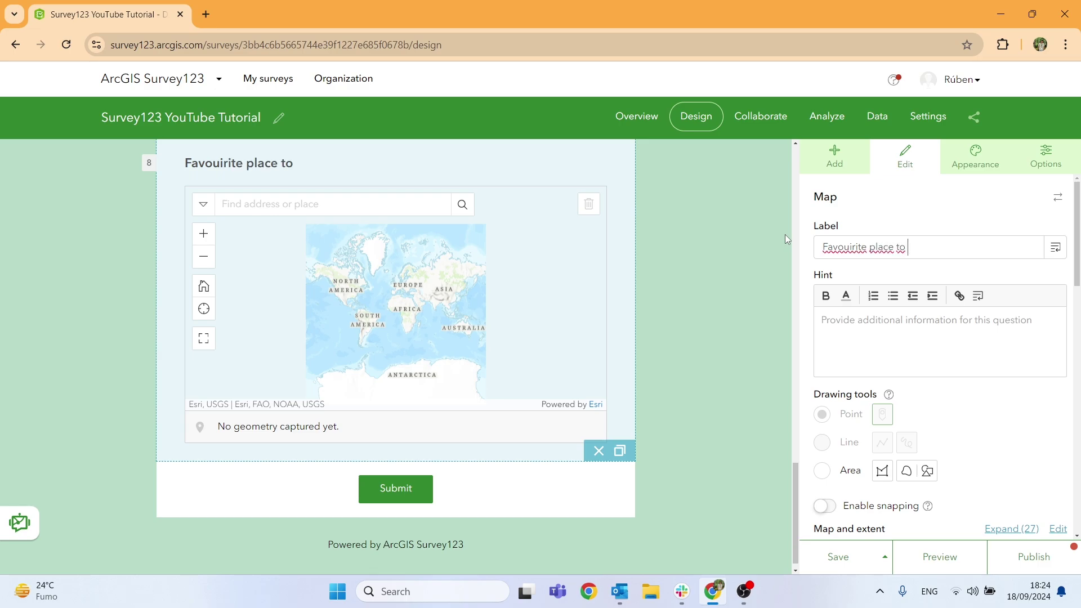
type(" practice sports.")
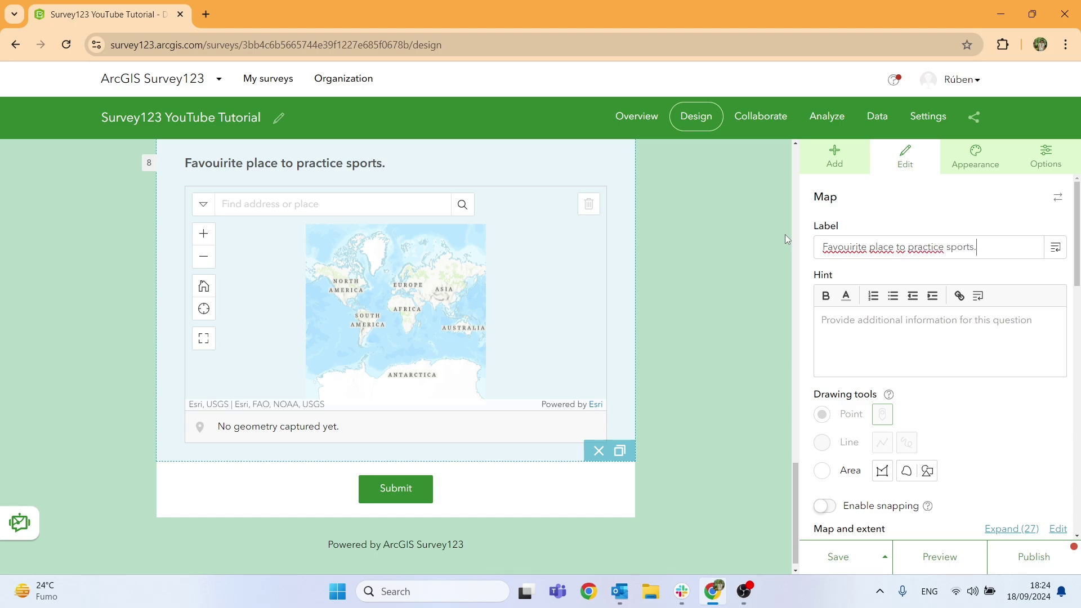
Give the map question the hint 'Draw the are in the map' and allow polygon area drawing.
left_click(852, 333)
type("Draw t")
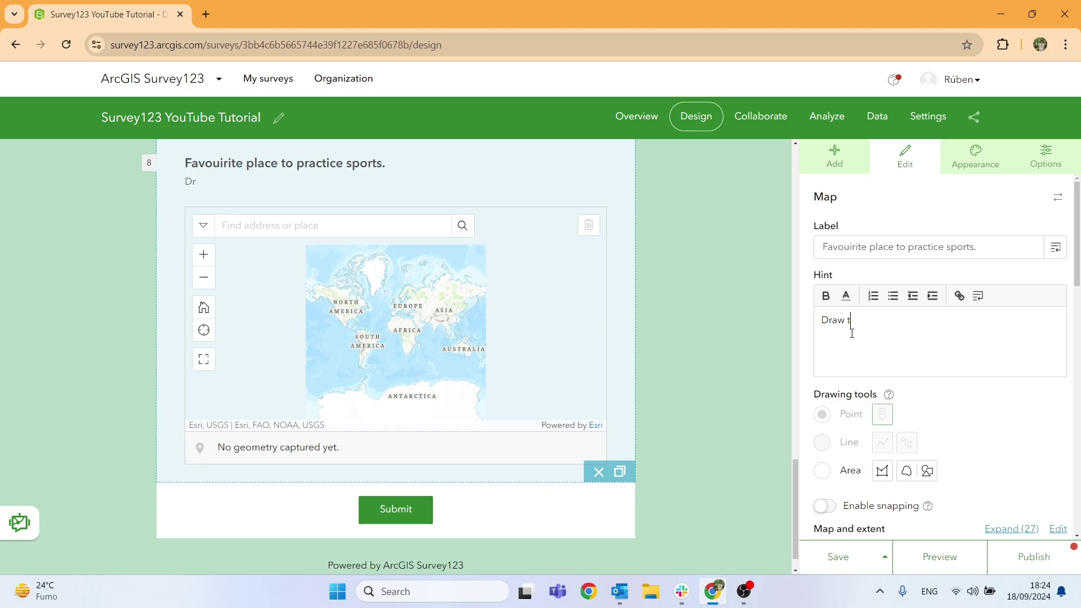
type("he are in the map")
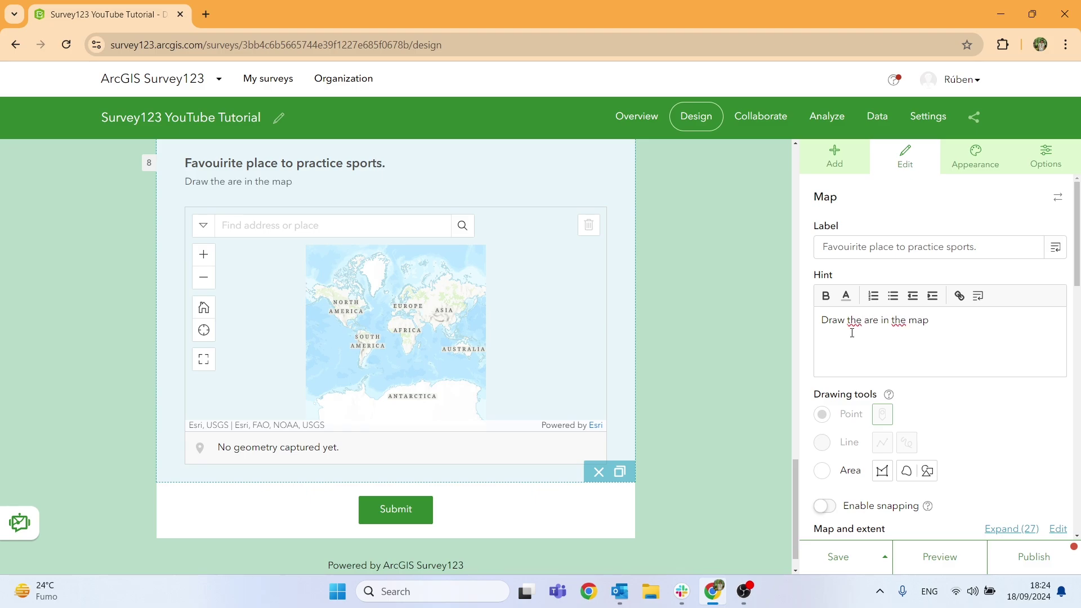
scroll(900, 363, "down", 1)
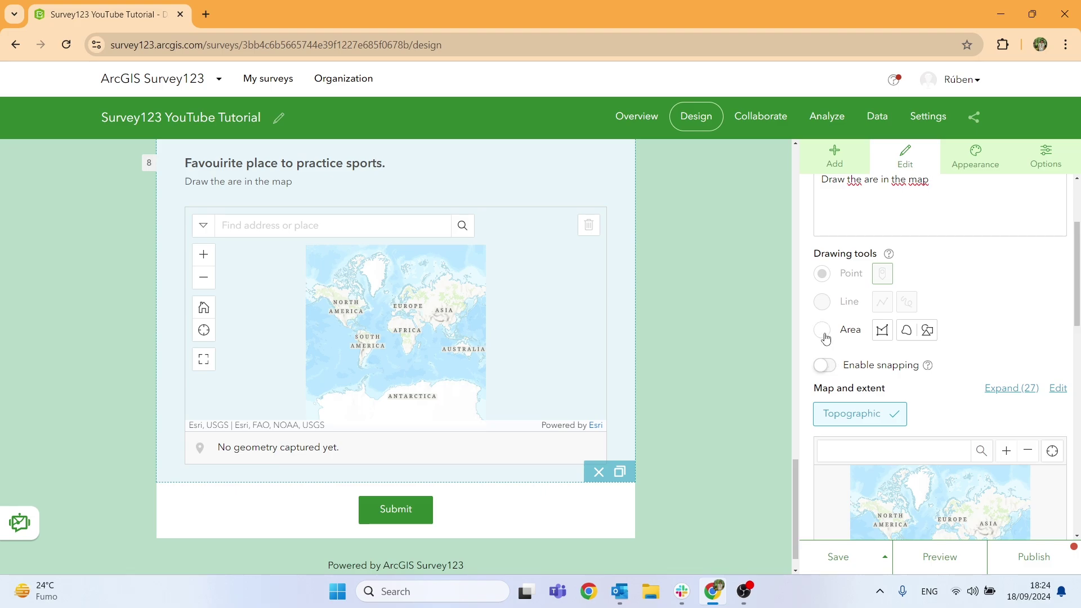
left_click(823, 333)
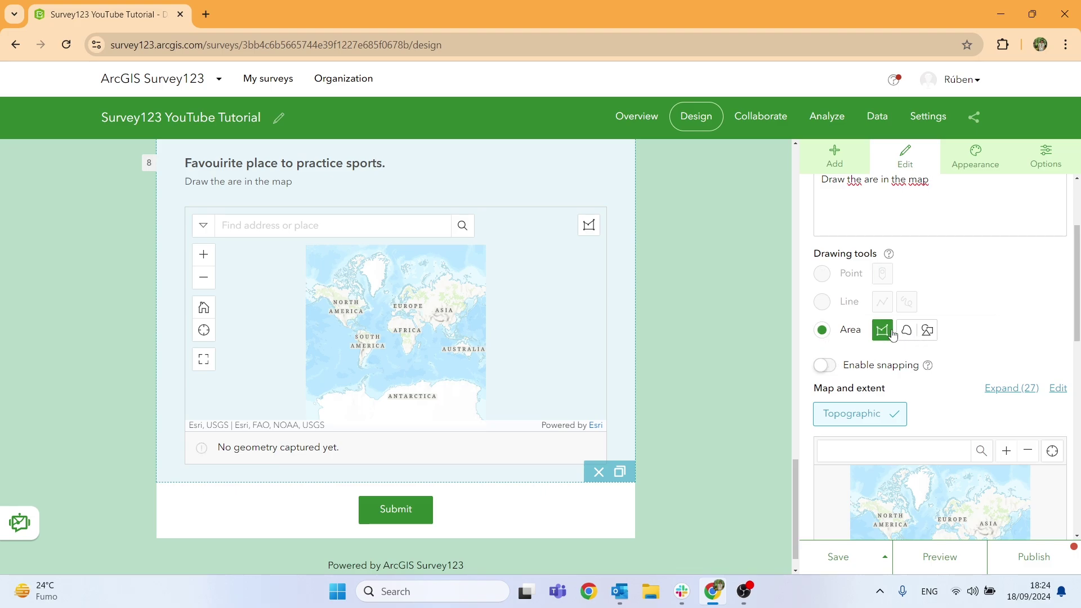
Pan the default map extent over Iberia and save the survey.
scroll(976, 334, "down", 1)
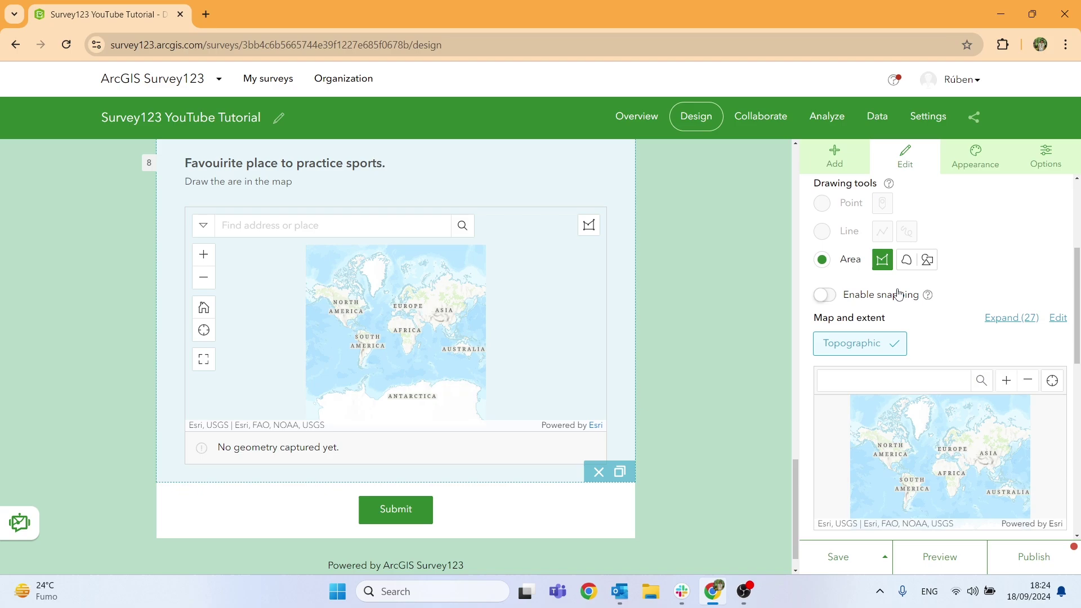
scroll(915, 302, "down", 3)
scroll(876, 467, "down", 1)
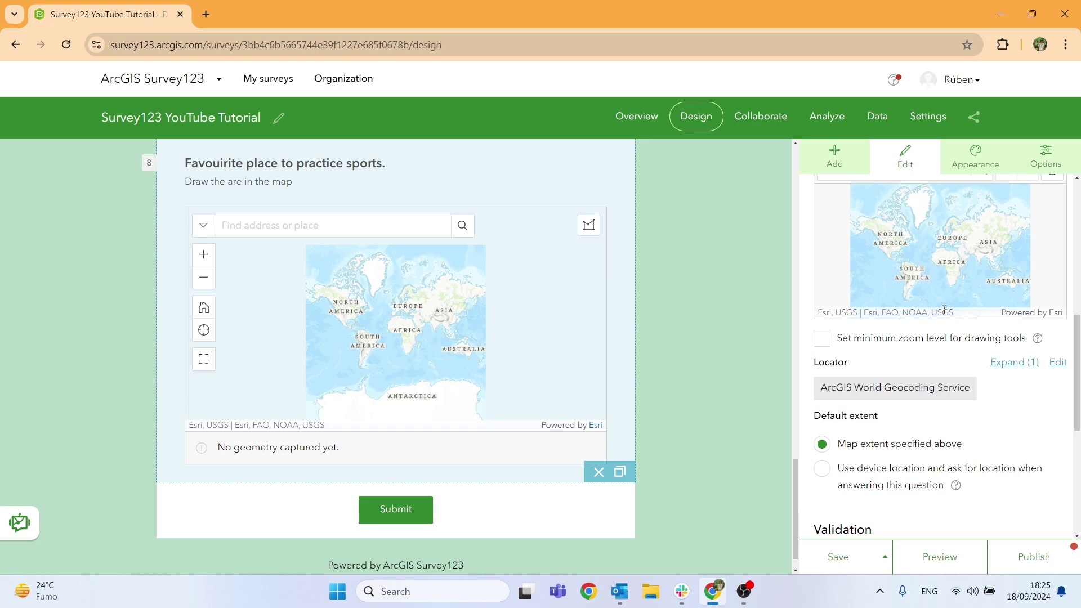
scroll(946, 265, "up", 5)
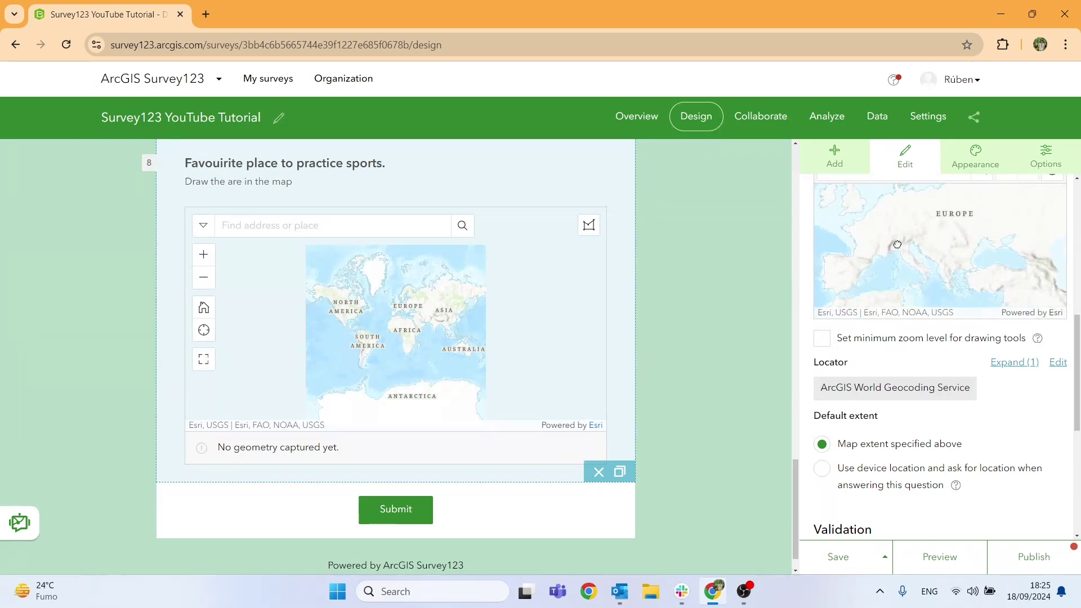
left_click_drag(984, 258, 970, 255)
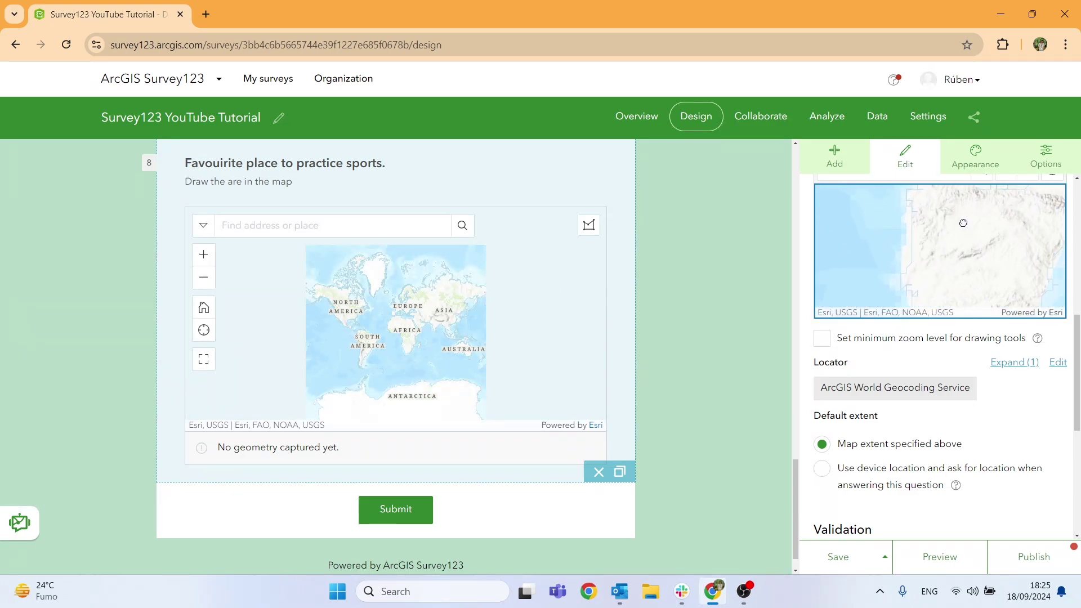
scroll(961, 228, "up", 2)
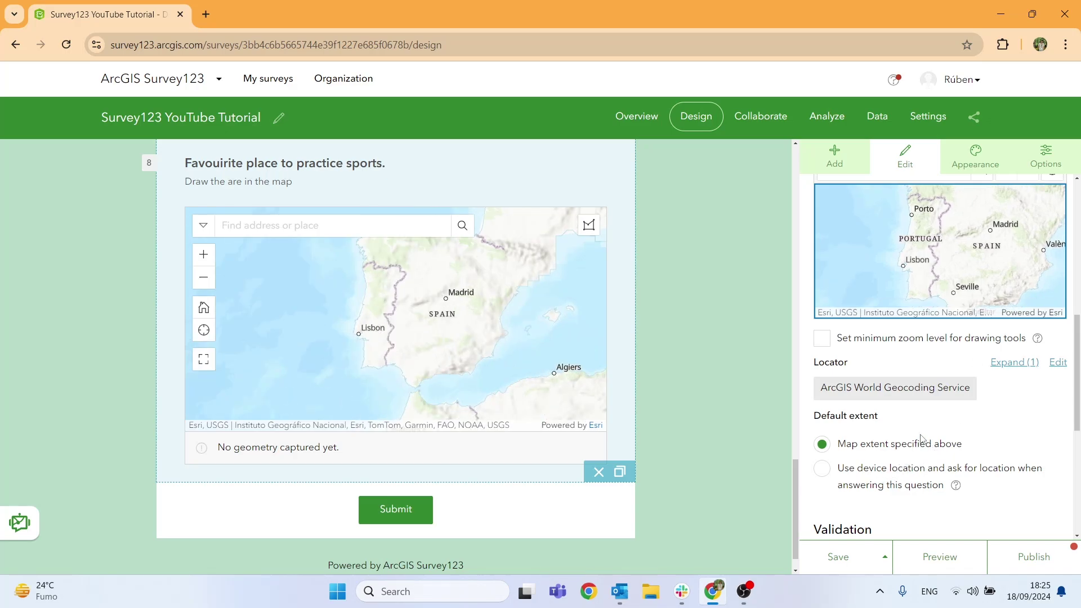
scroll(919, 444, "down", 1)
scroll(862, 488, "down", 2)
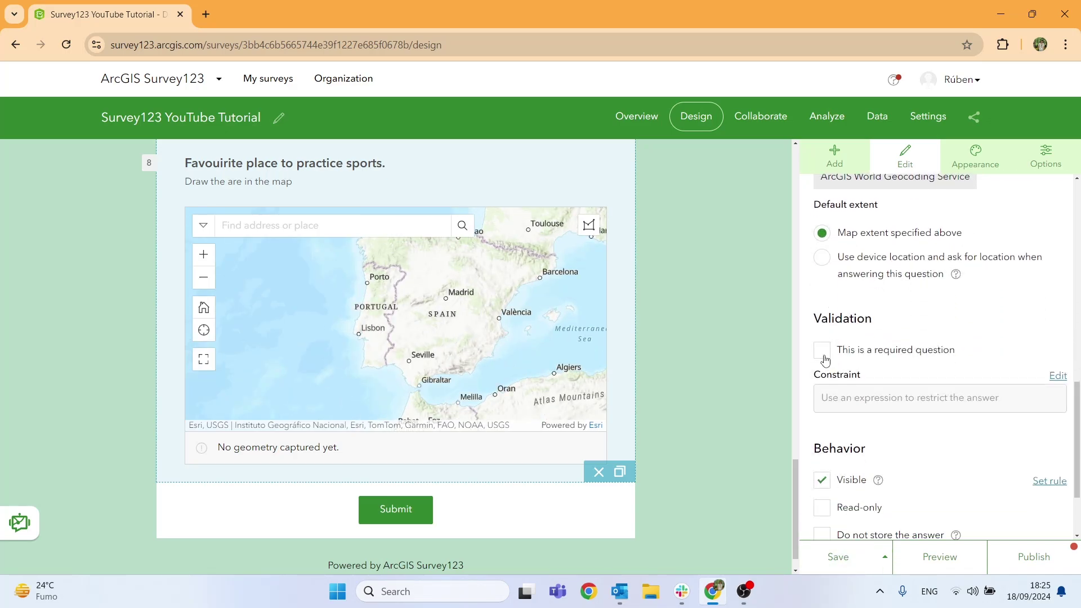
left_click(837, 559)
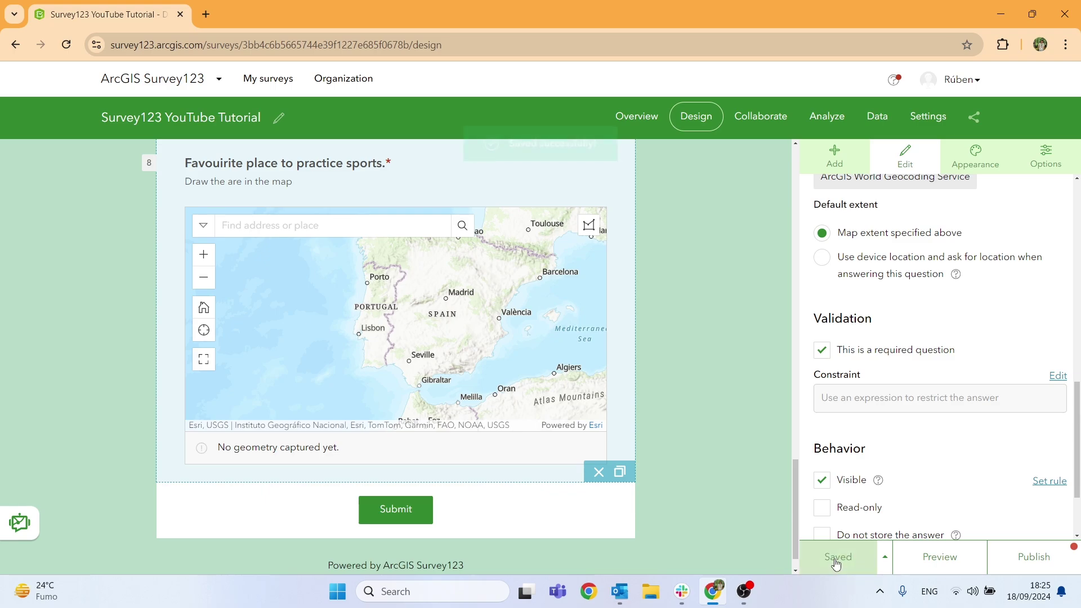
scroll(601, 440, "up", 15)
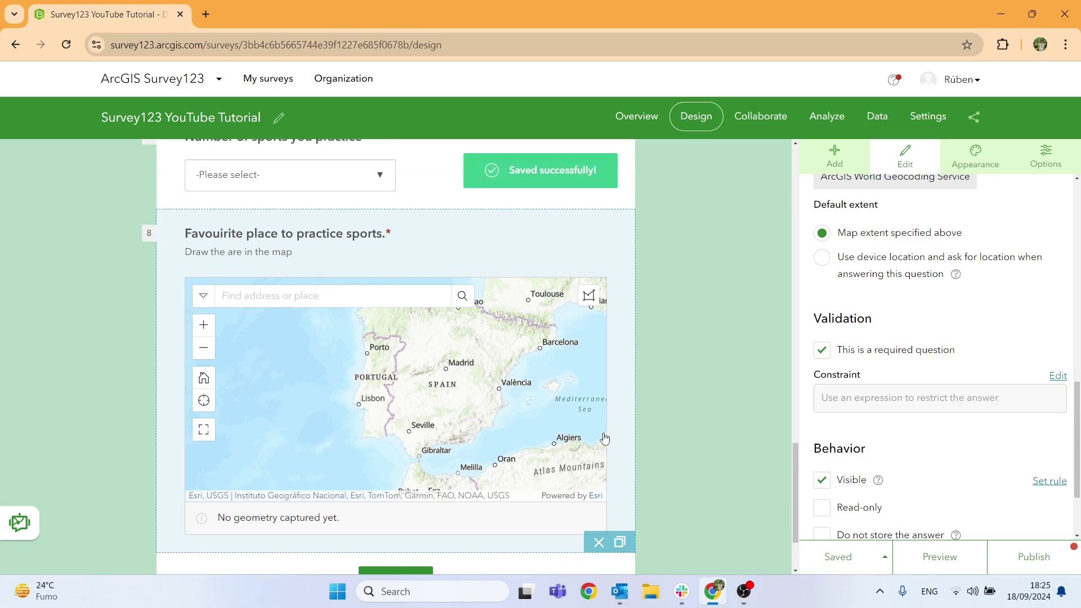
scroll(598, 441, "down", 10)
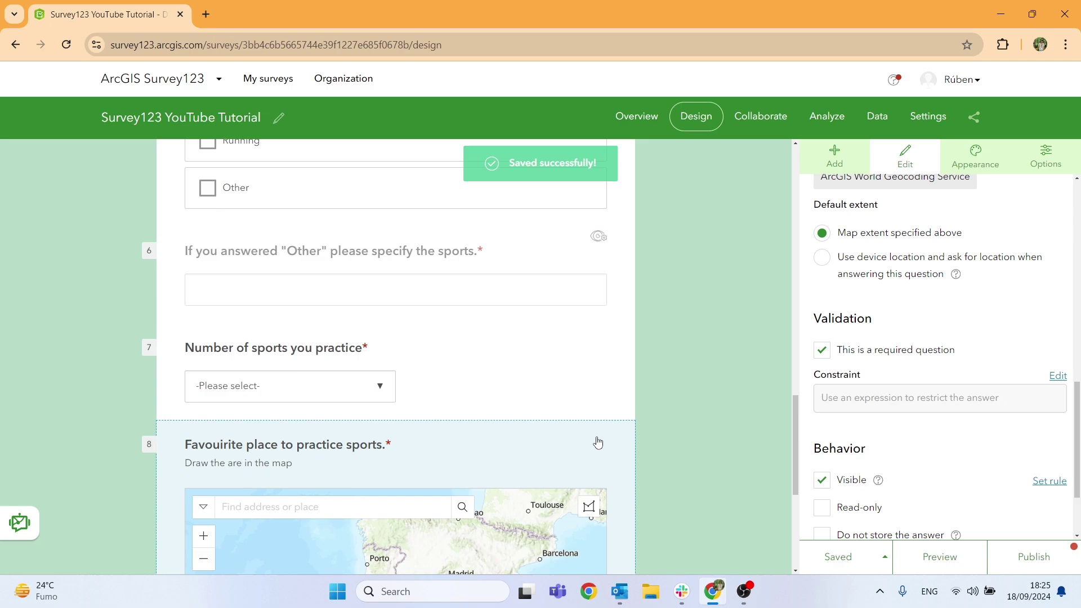
Publish the survey changes and return to the My surveys list.
left_click(1026, 565)
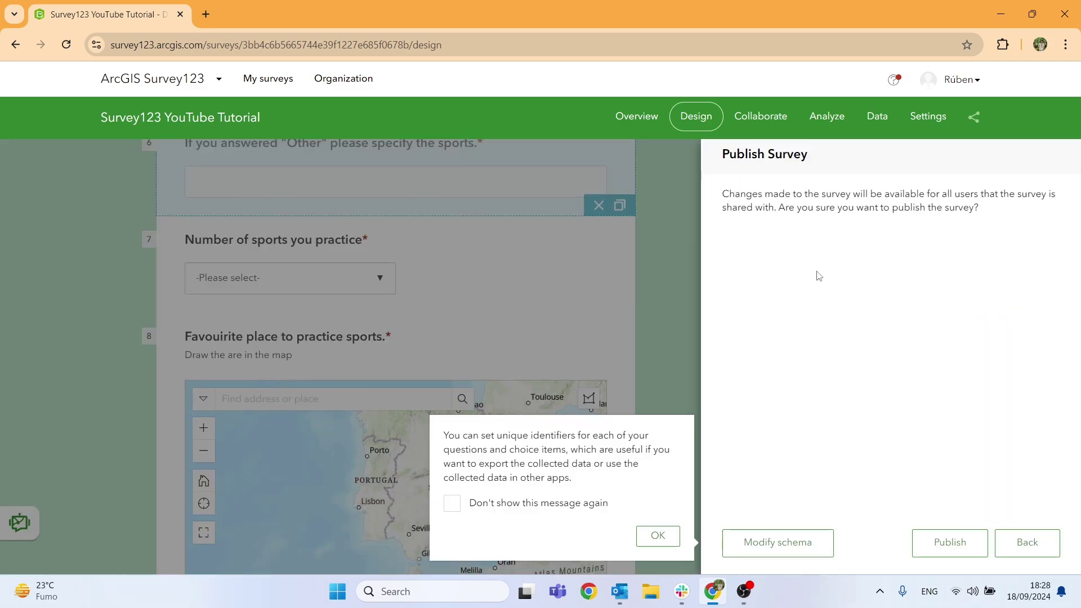
left_click(656, 536)
left_click(949, 540)
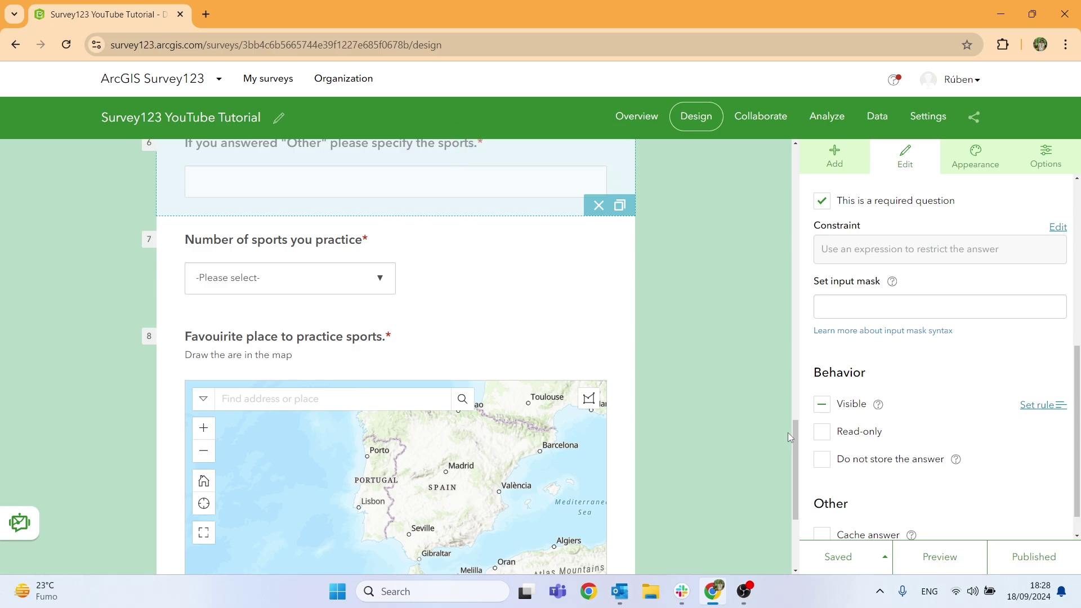
left_click(266, 79)
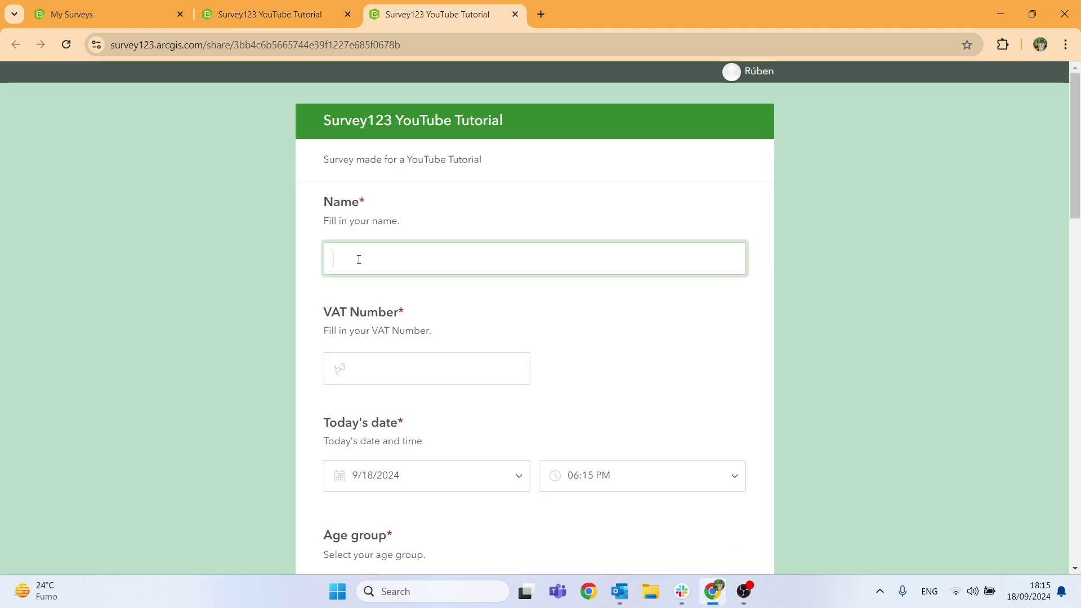
Enter the VAT number in the test response.
key("Tab")
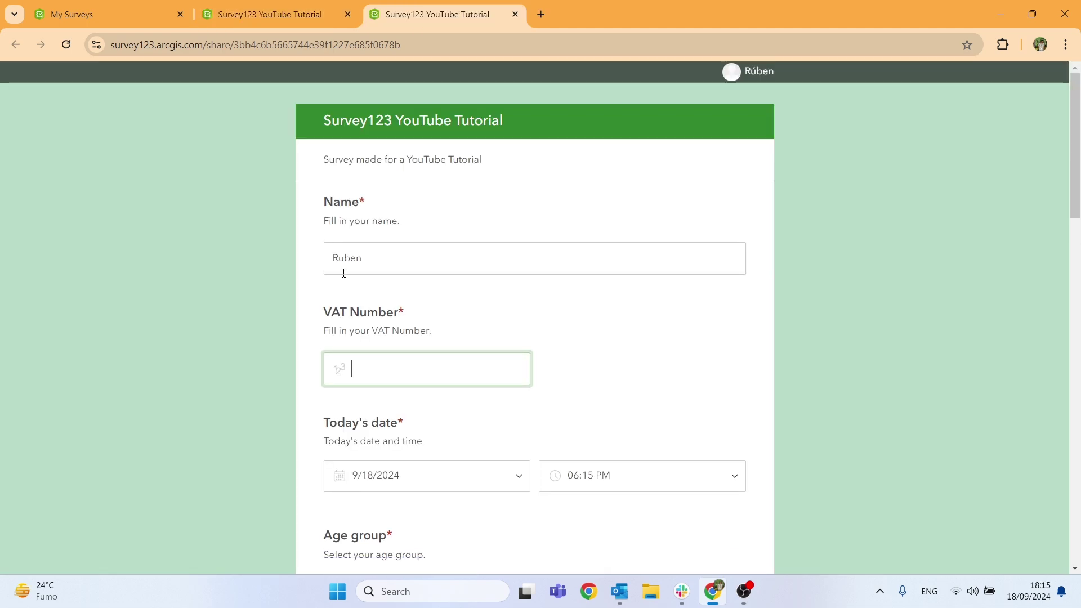
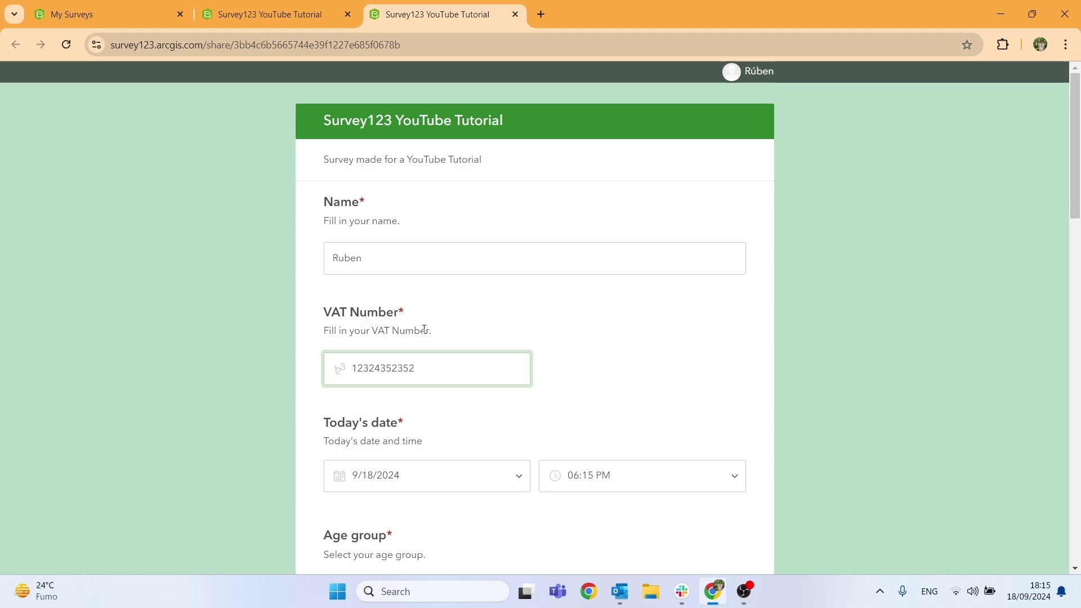
scroll(392, 286, "down", 3)
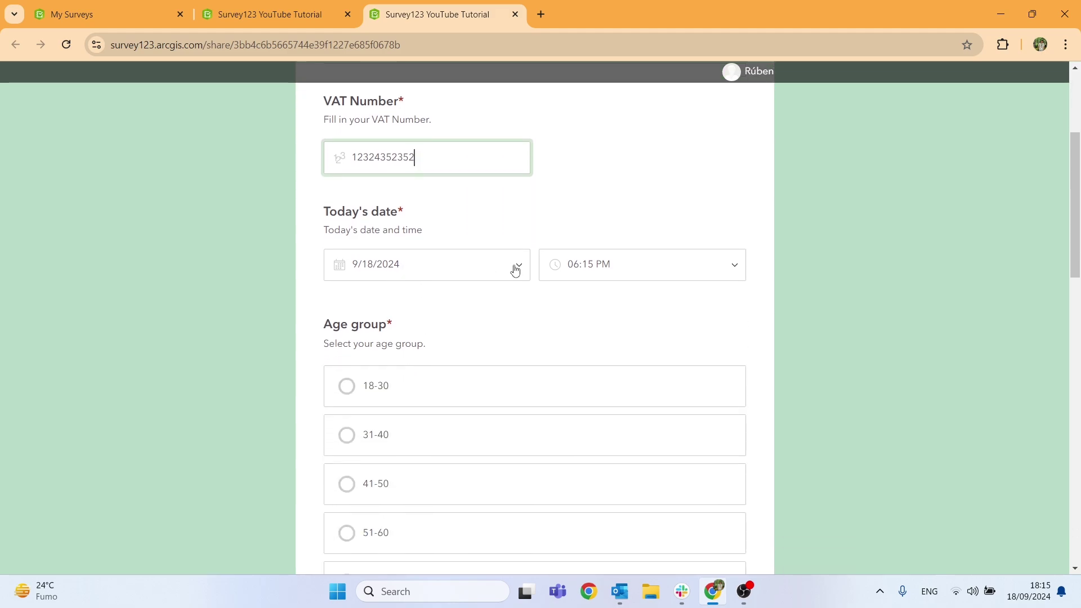
Set today's date to 18 September 2024 and choose an age group.
left_click(516, 271)
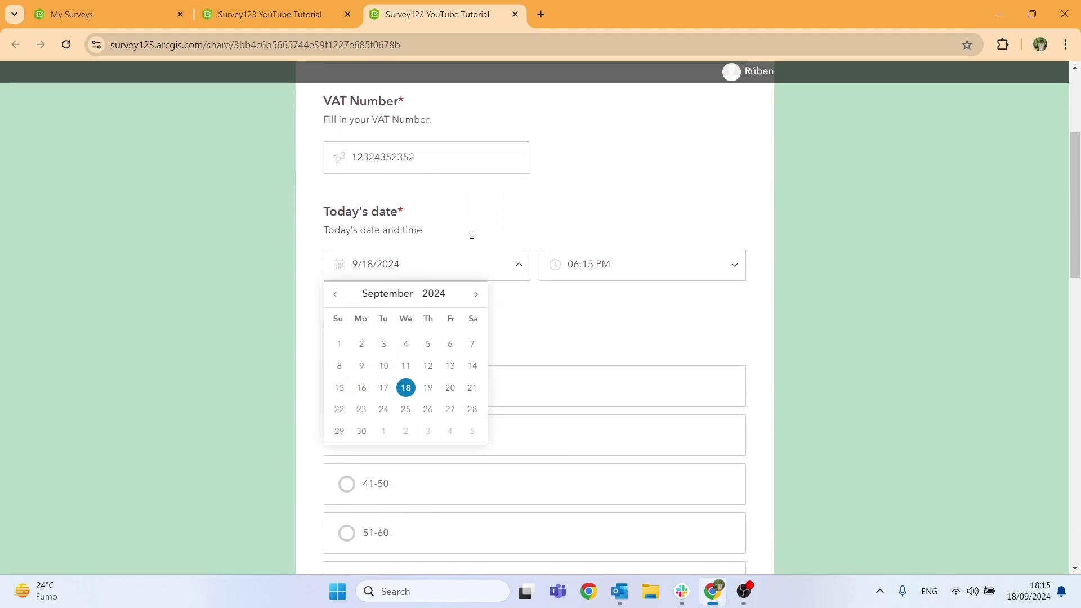
triple_click(655, 237)
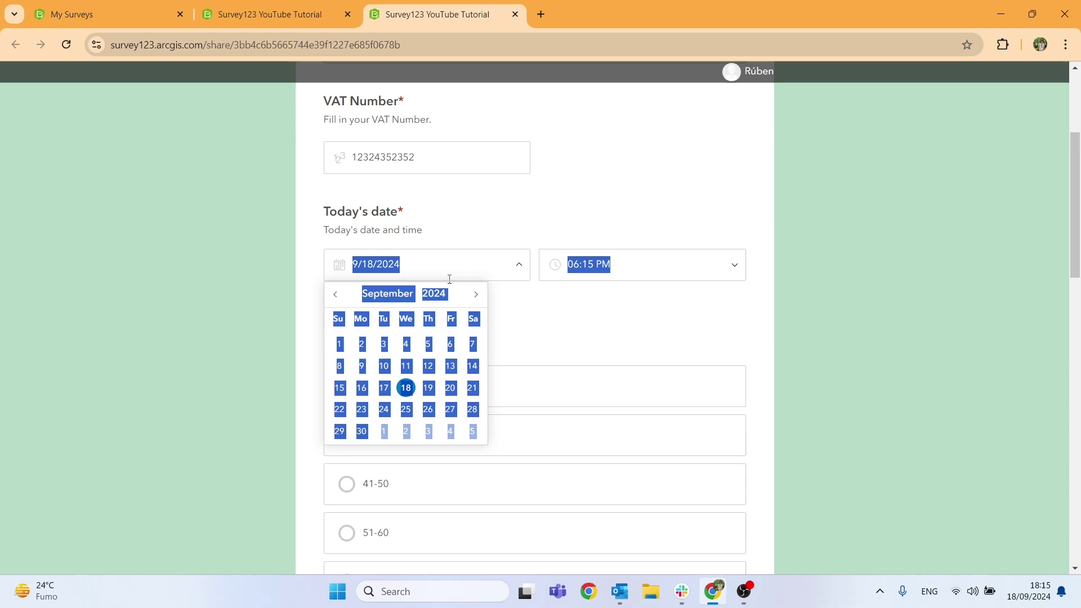
left_click(1011, 534)
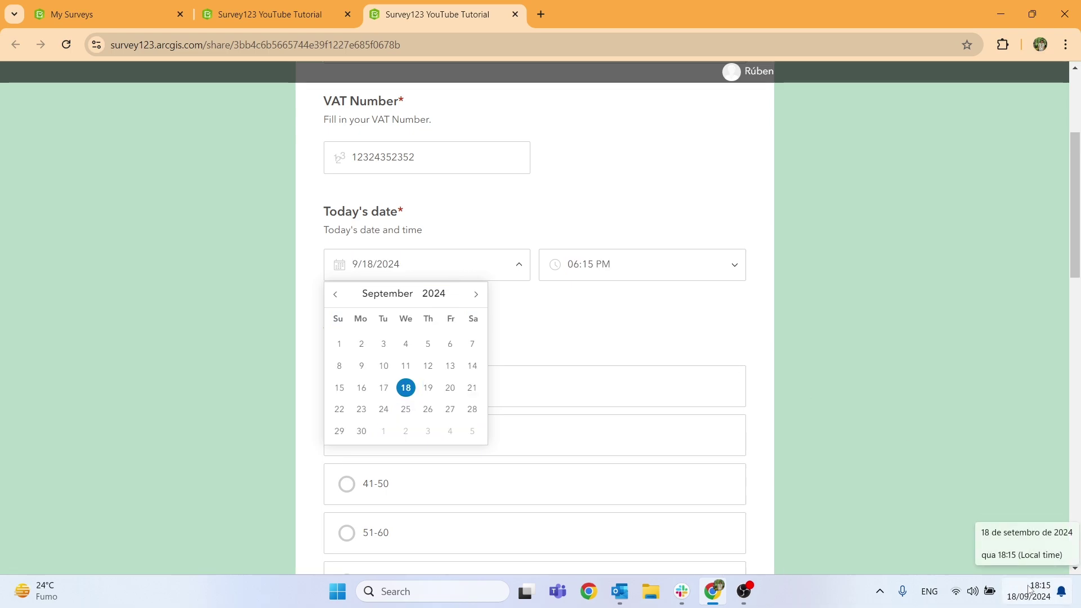
scroll(750, 314, "down", 3)
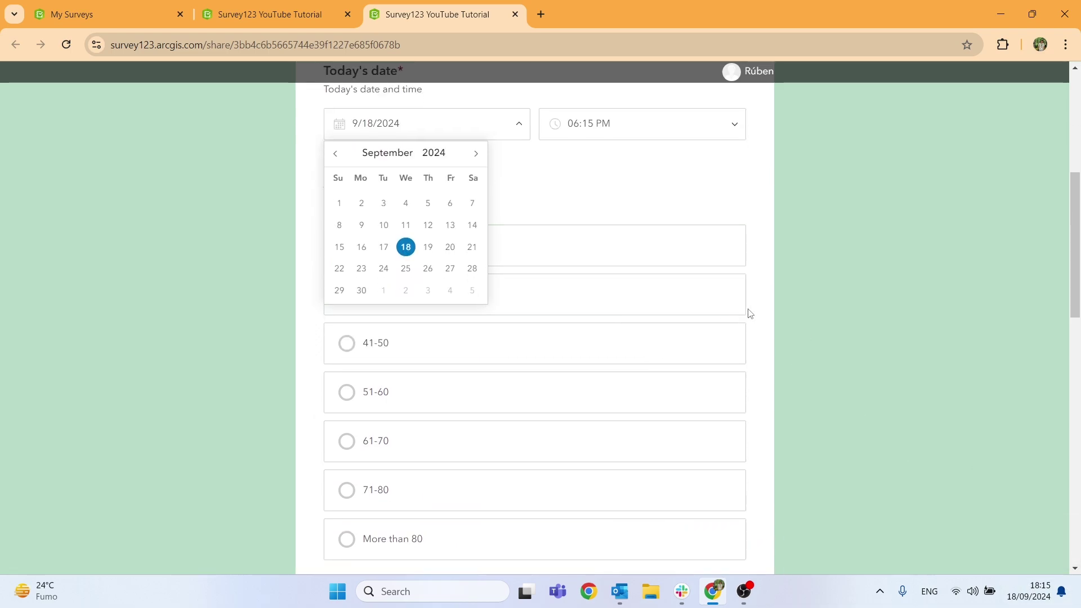
left_click(666, 263)
left_click(411, 245)
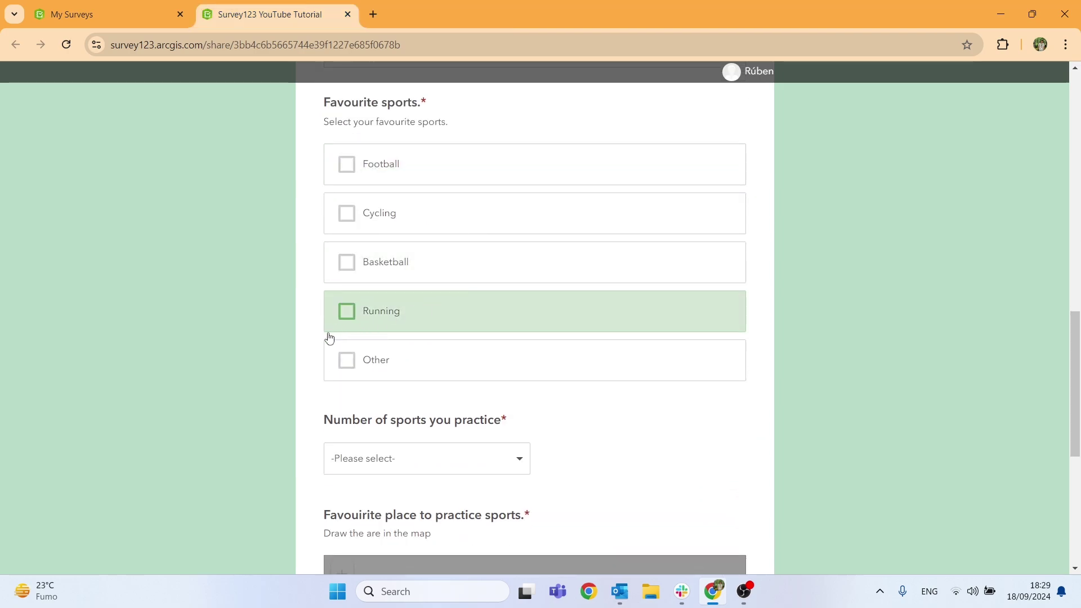
Tick Other under Favourite sports and specify Skate as the other sport.
left_click(346, 360)
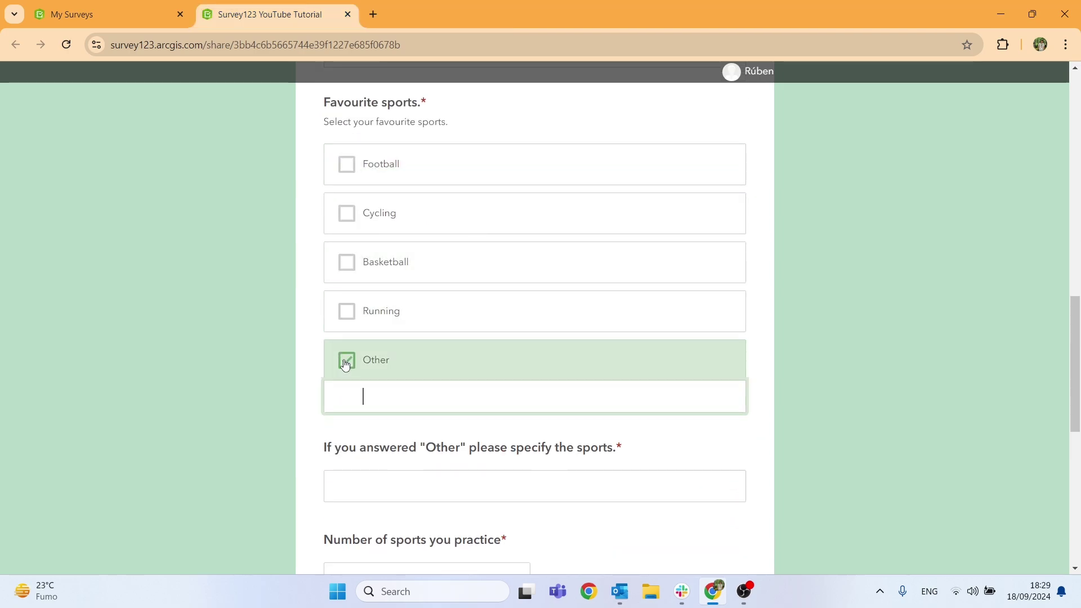
scroll(345, 360, "down", 2)
left_click(348, 225)
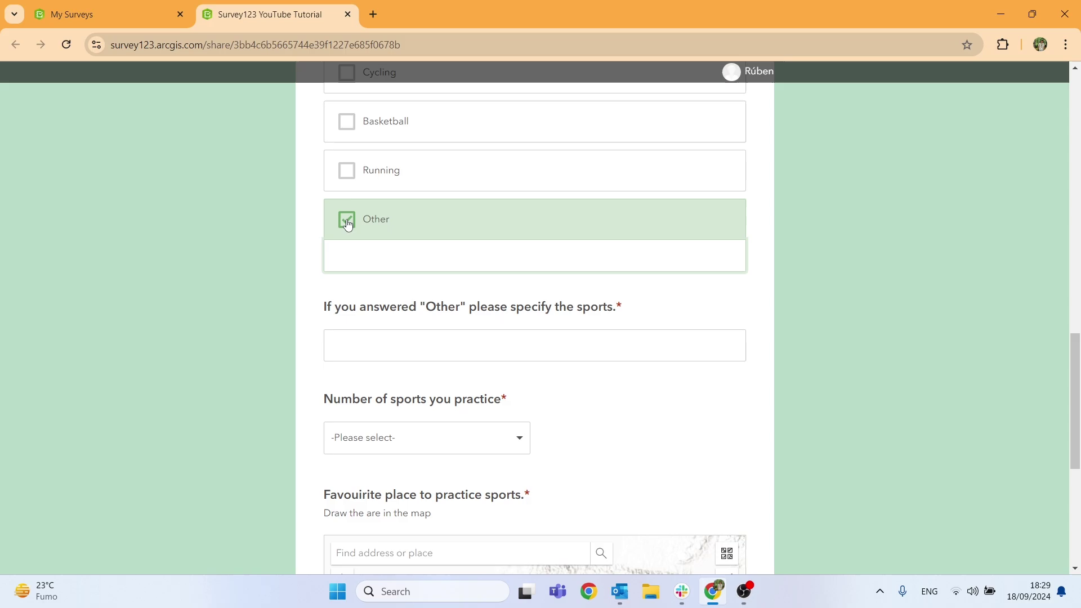
left_click(347, 226)
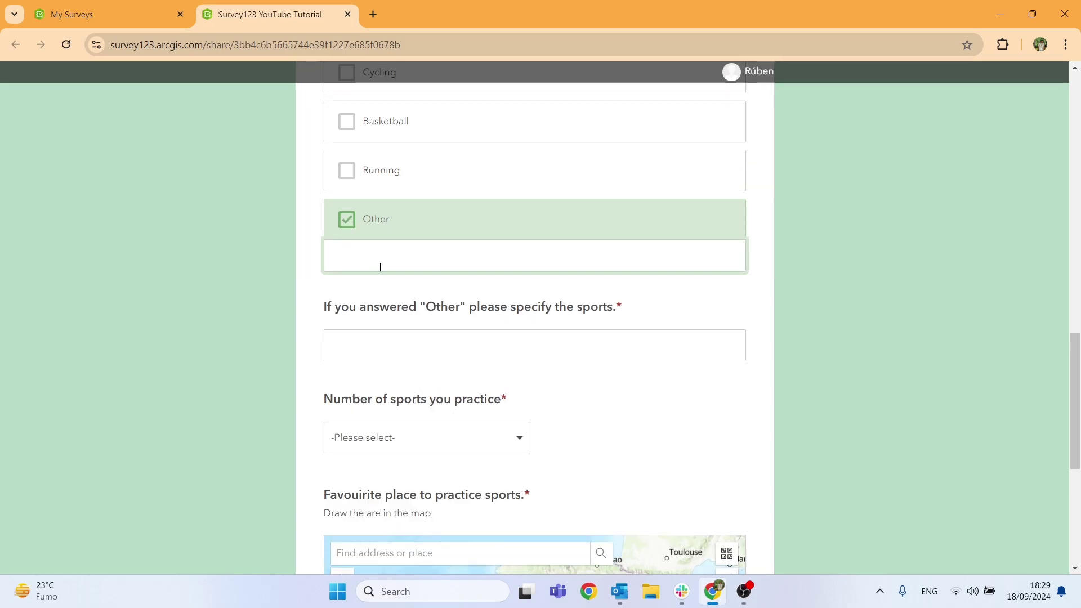
left_click(431, 336)
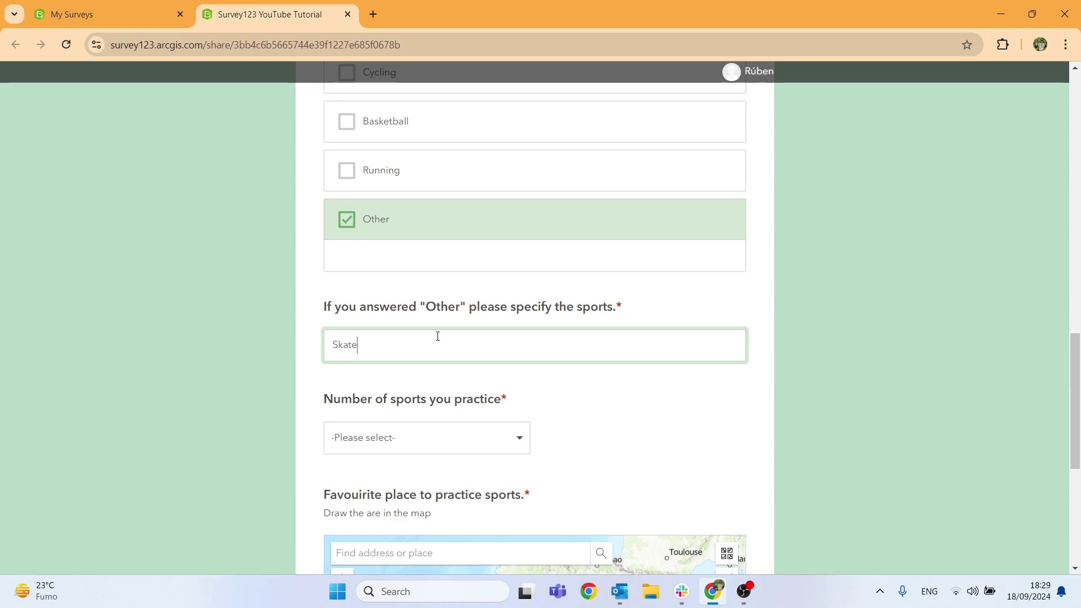
Answer 3 for Number of sports you practice.
left_click(439, 439)
scroll(439, 442, "down", 3)
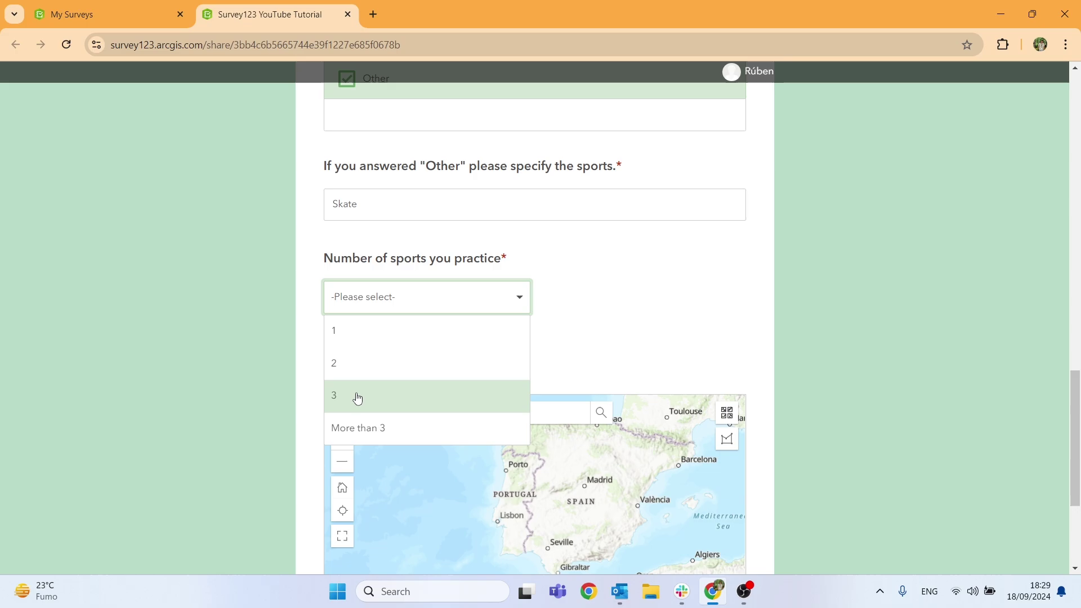
left_click(358, 396)
scroll(442, 394, "down", 4)
scroll(514, 278, "up", 4)
scroll(514, 278, "down", 4)
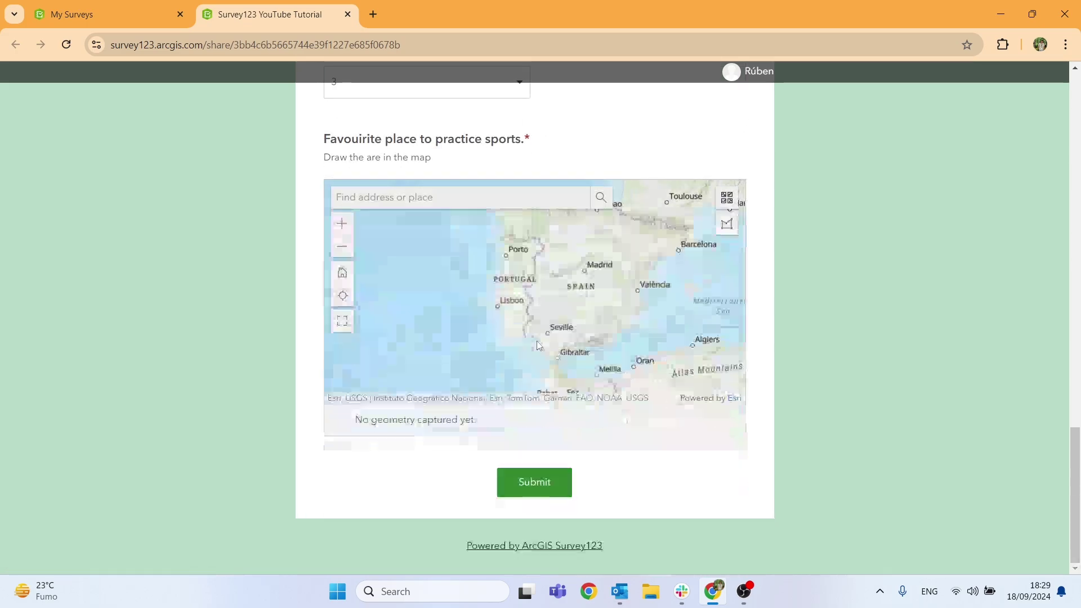
scroll(527, 321, "up", 3)
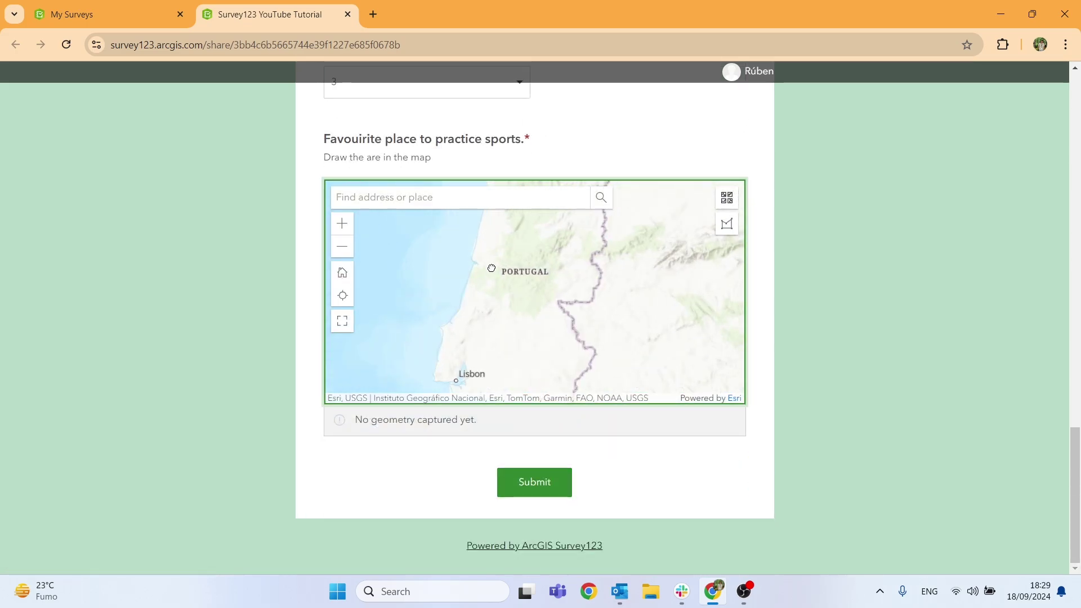
Draw a polygon area near Coimbra on the map question.
left_click(727, 224)
left_click(498, 256)
left_click(514, 265)
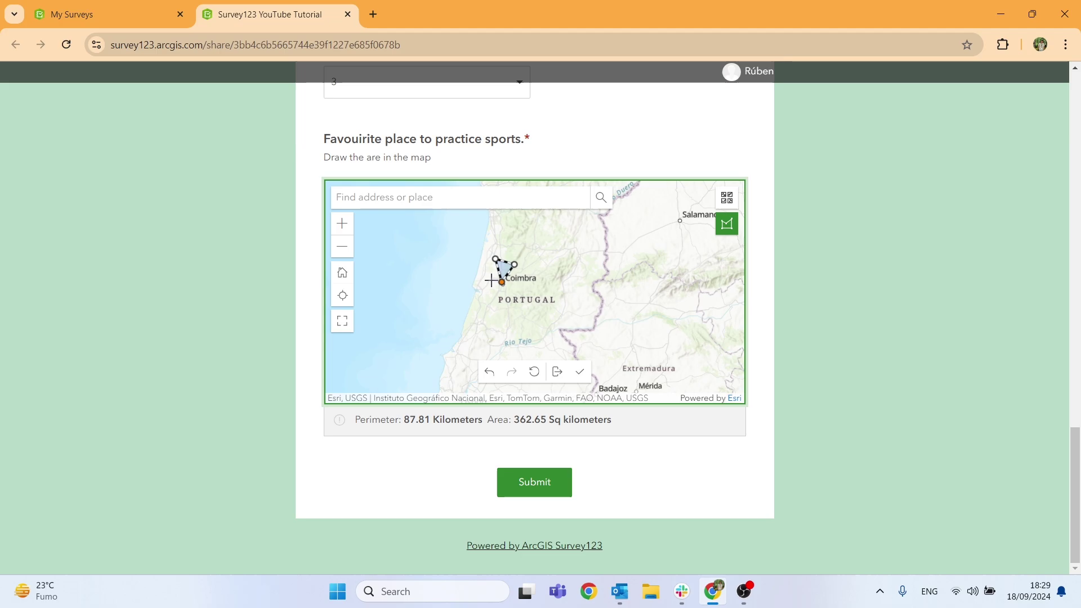
double_click(494, 280)
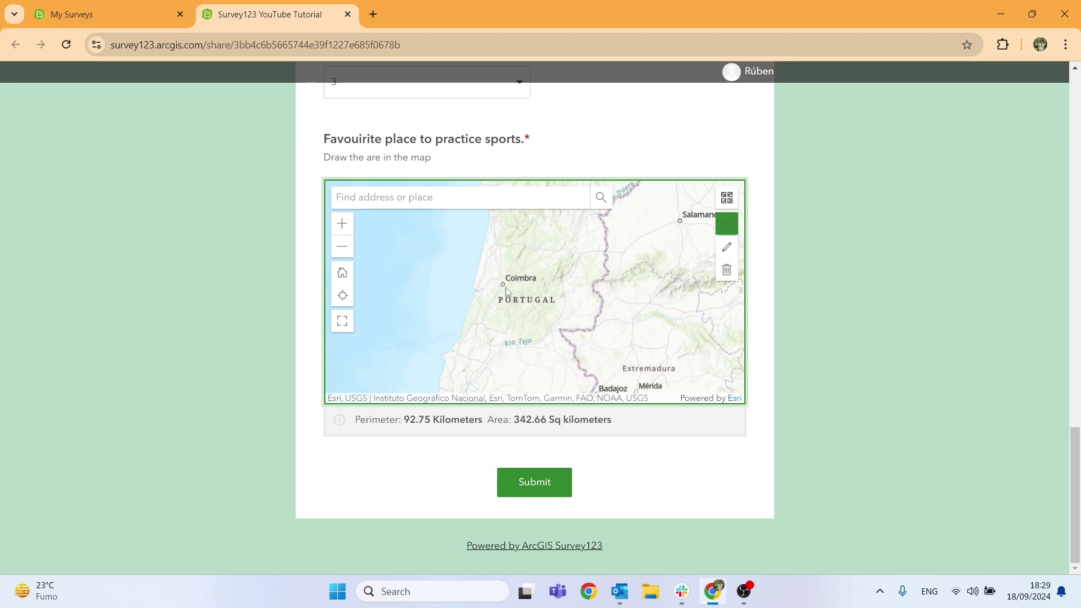
Submit the test response and open Analyze for the Survey123 YouTube Tutorial survey.
left_click(542, 491)
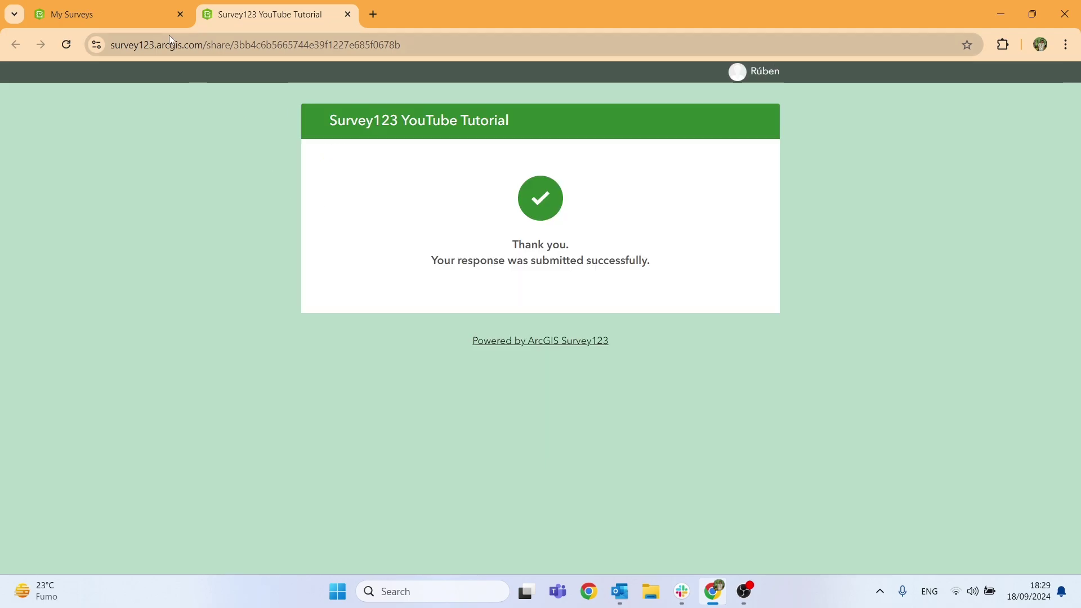
left_click(133, 5)
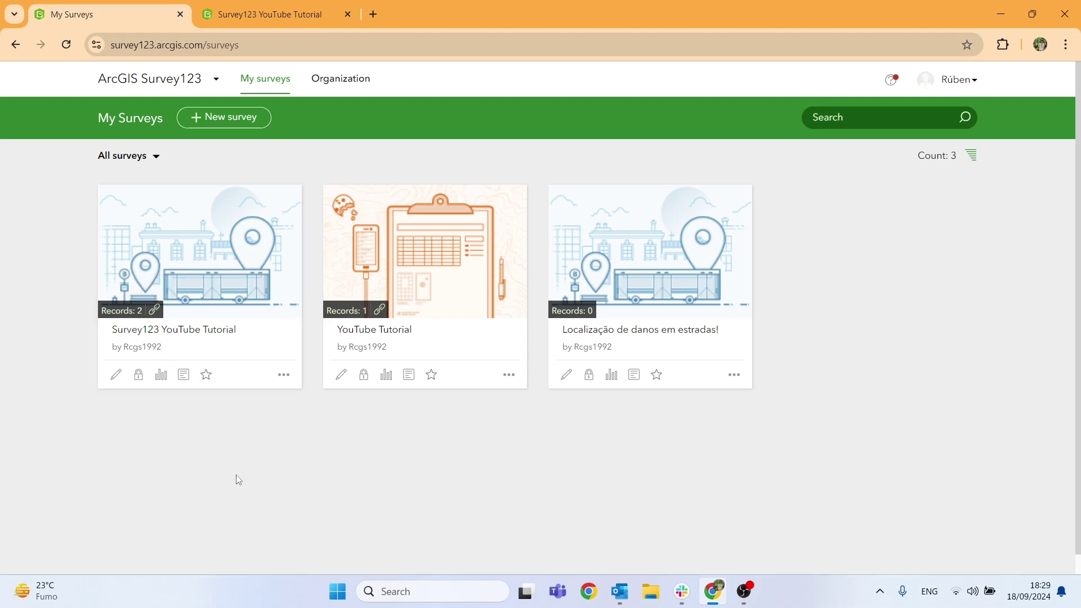
left_click(162, 376)
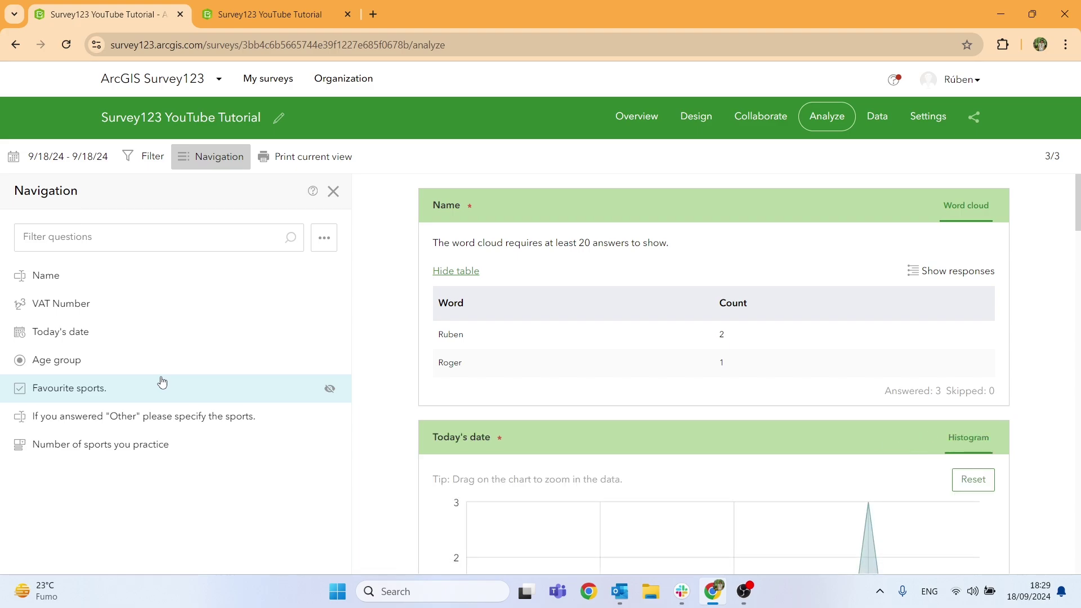
Review the Favourite sports, Other and age group charts, then show the Data table and map.
left_click(162, 381)
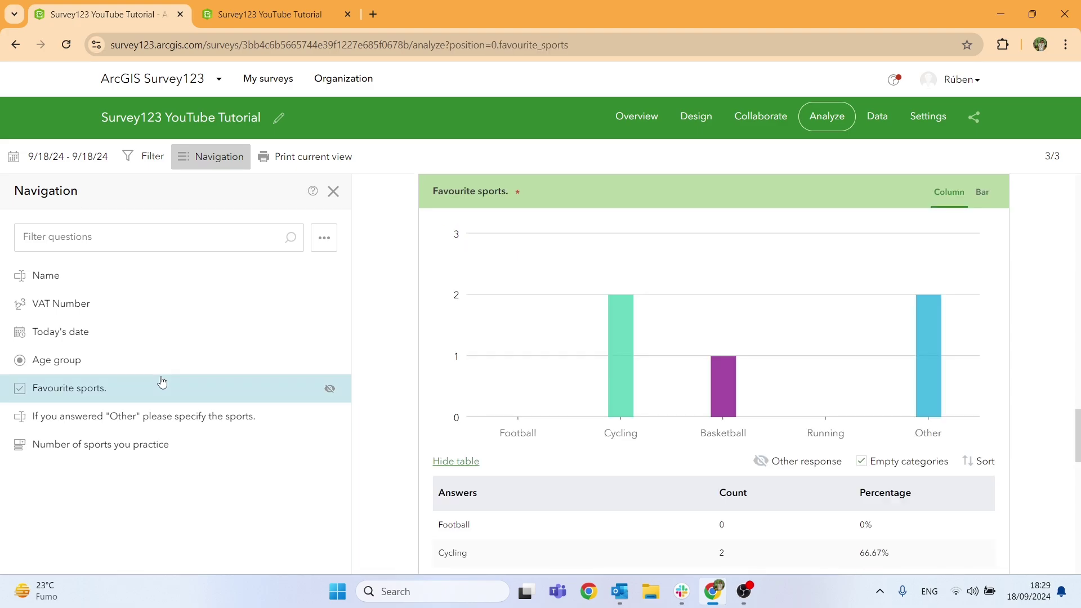
scroll(524, 368, "down", 5)
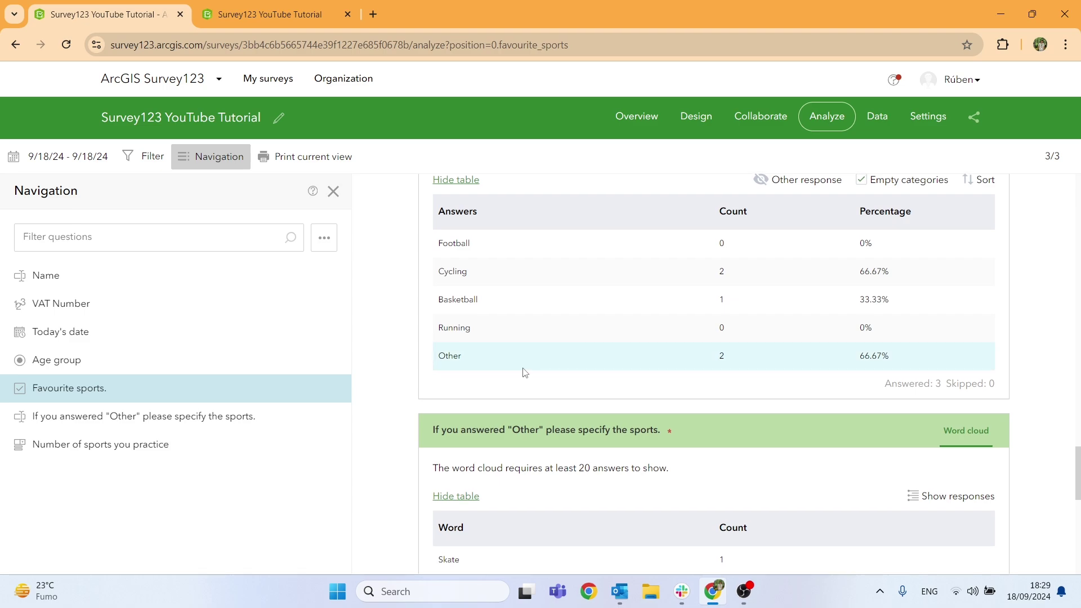
scroll(524, 371, "down", 2)
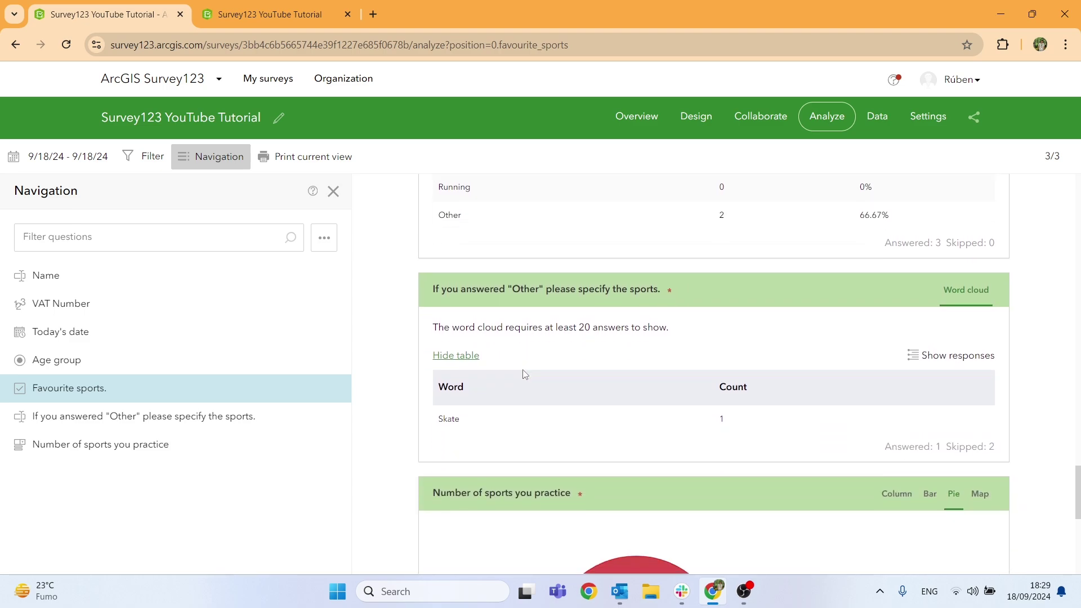
scroll(524, 382, "down", 6)
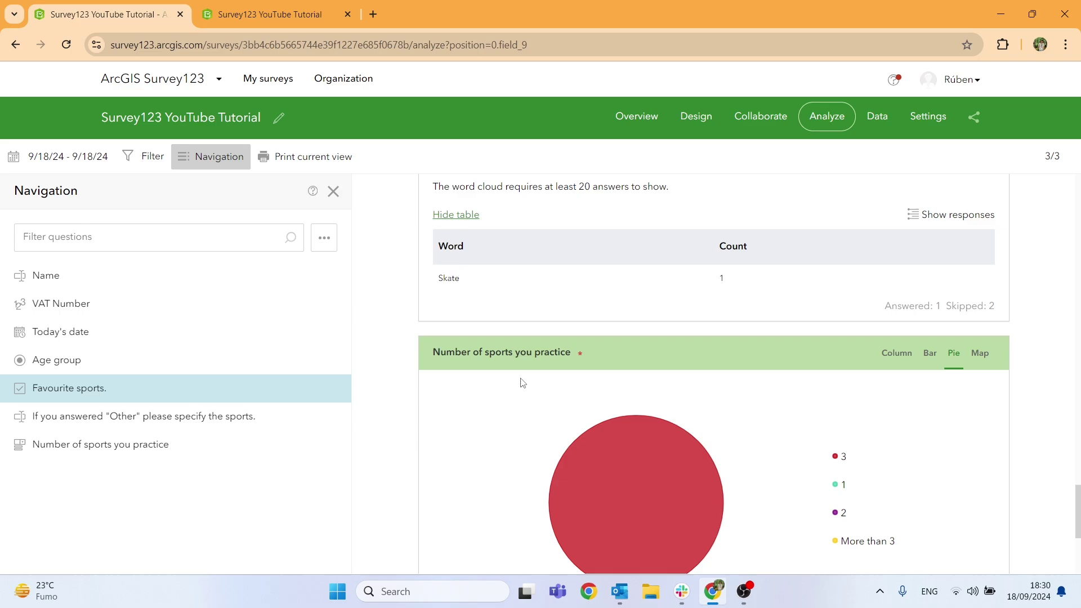
scroll(522, 383, "down", 1)
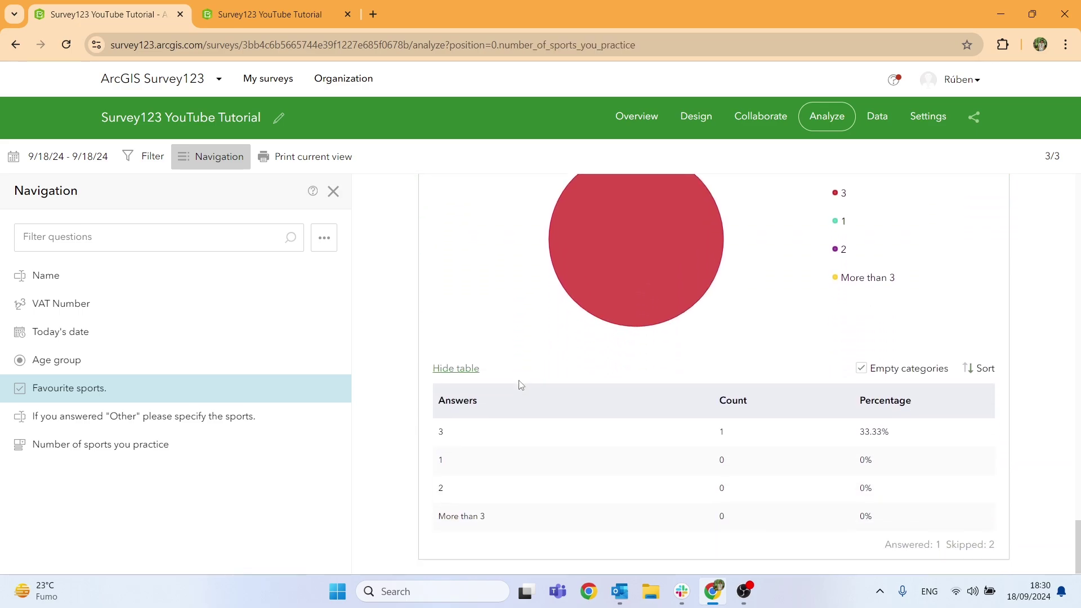
scroll(521, 384, "up", 20)
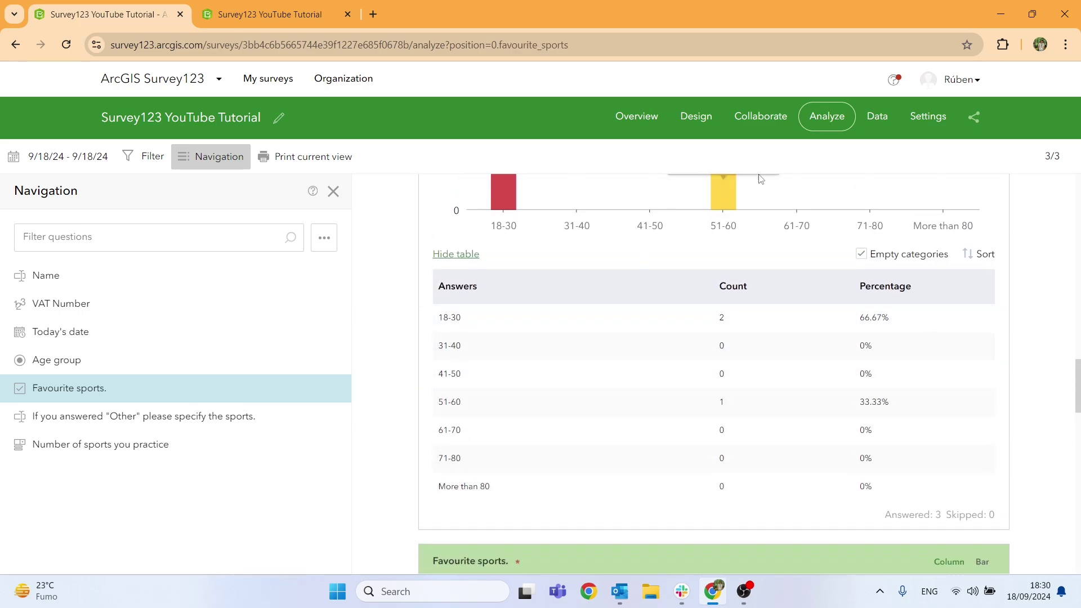
left_click(878, 124)
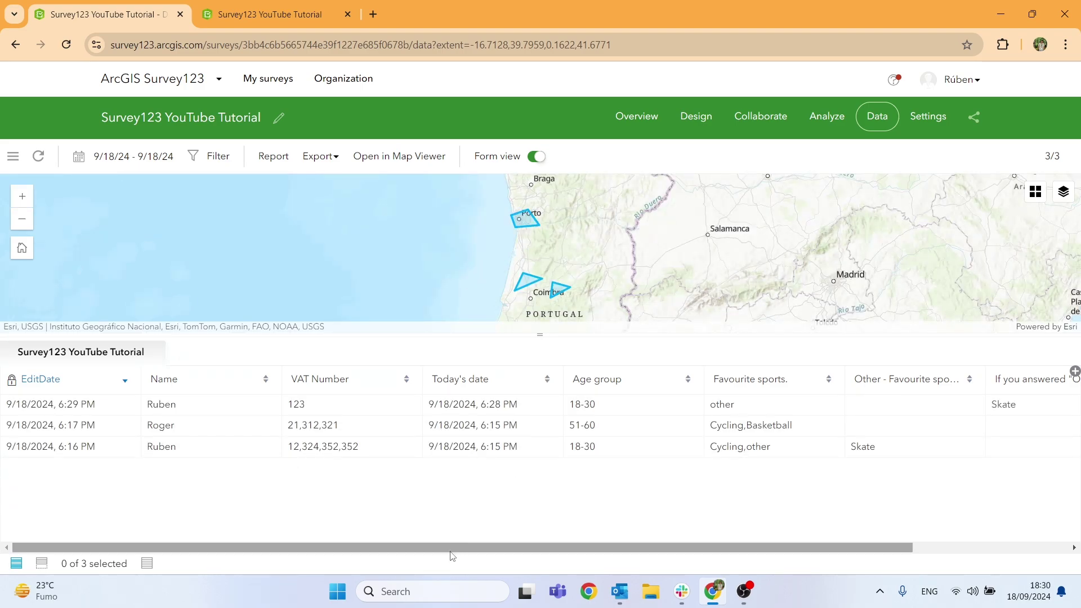
Review the remaining response columns, zoom to the Porto polygon, check export formats, then open Overview.
left_click_drag(451, 547, 654, 540)
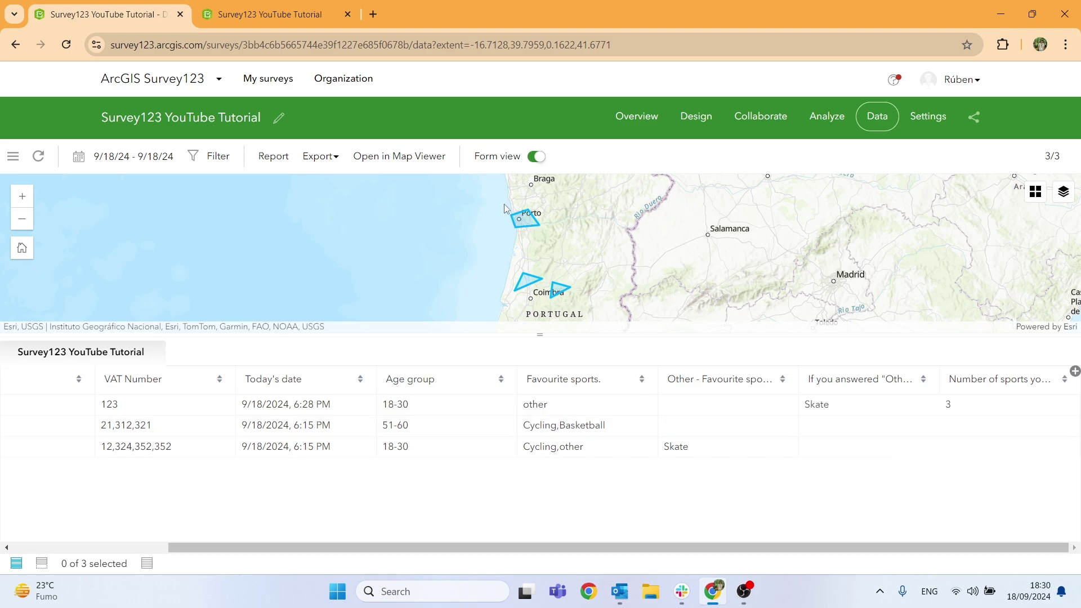
scroll(534, 238, "up", 3)
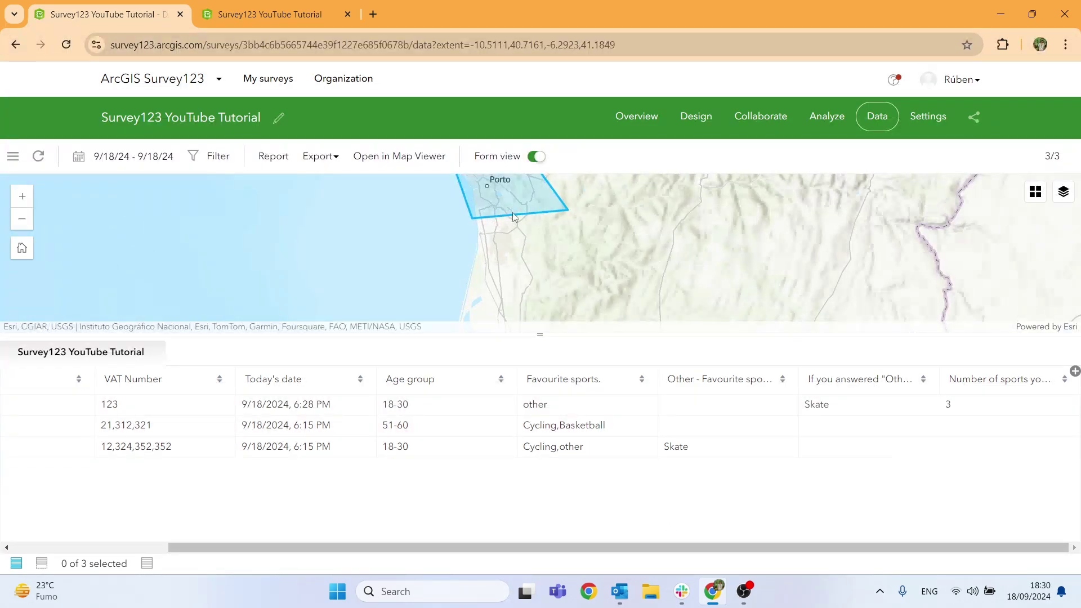
scroll(512, 212, "down", 3)
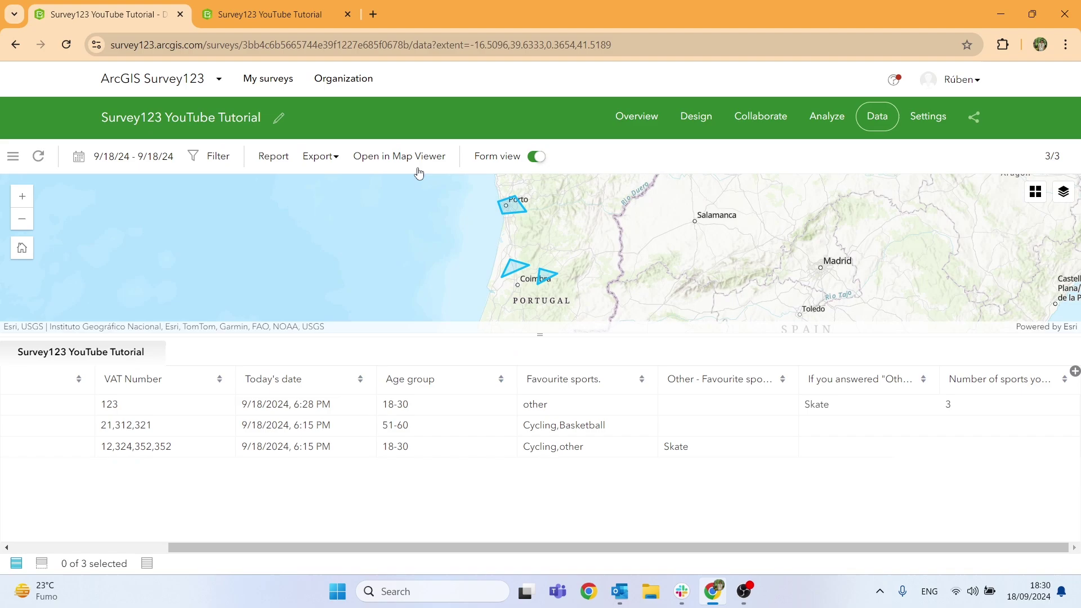
left_click(322, 159)
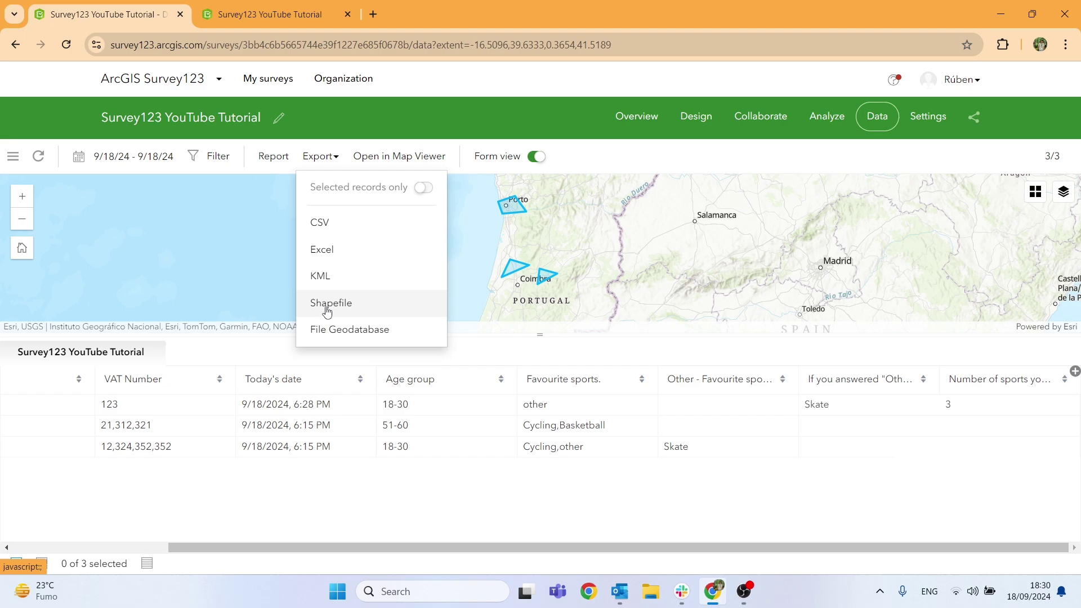
left_click(653, 123)
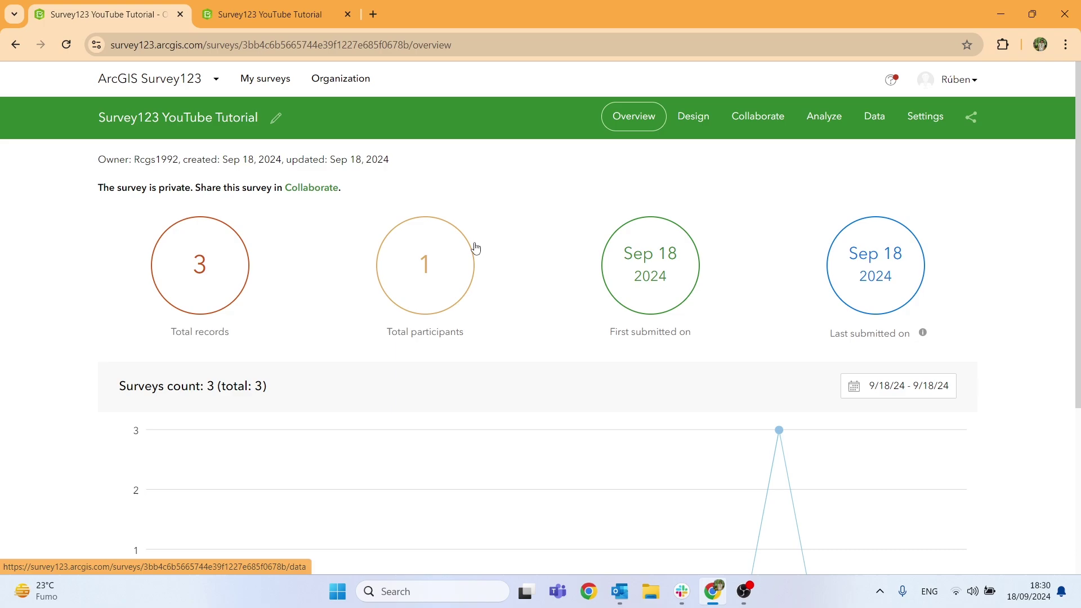
From the Overview page, open the Collaborate sharing settings and display the survey link's QR code.
scroll(476, 247, "down", 2)
scroll(475, 247, "down", 2)
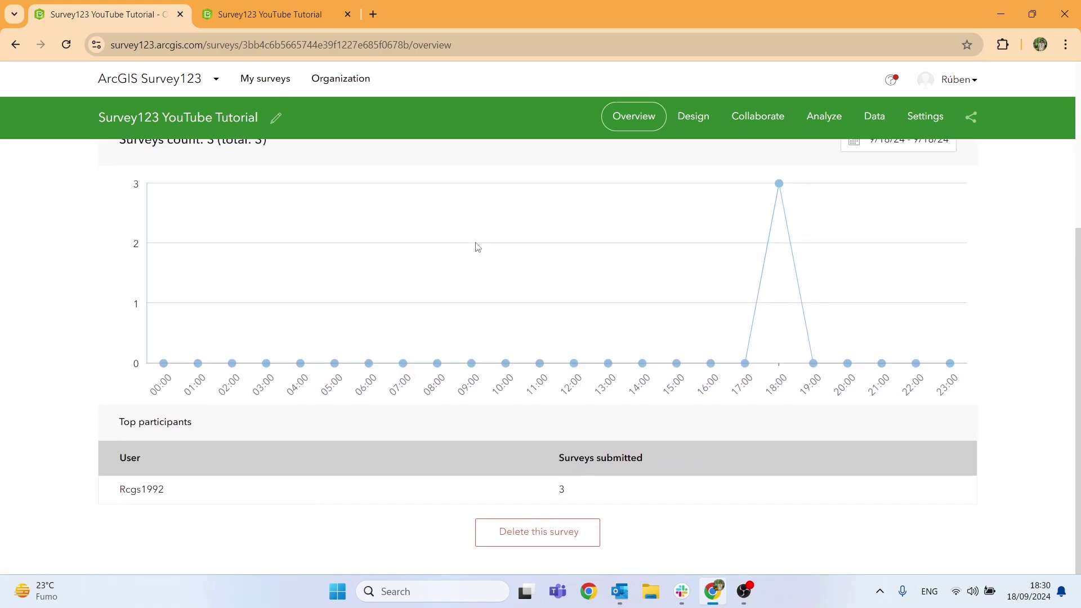
scroll(476, 248, "up", 4)
left_click(748, 121)
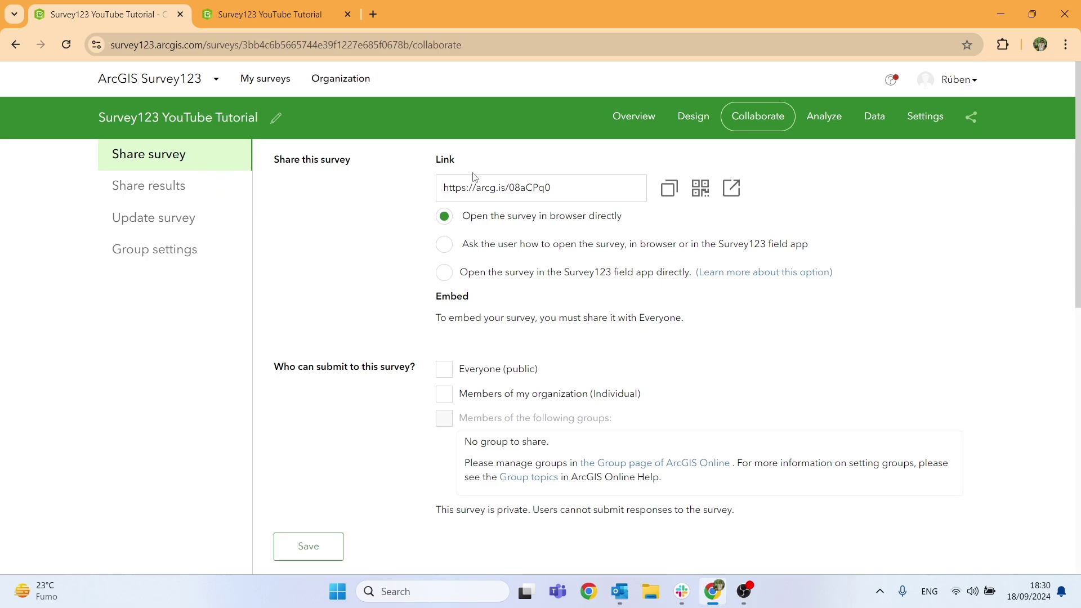
left_click(709, 192)
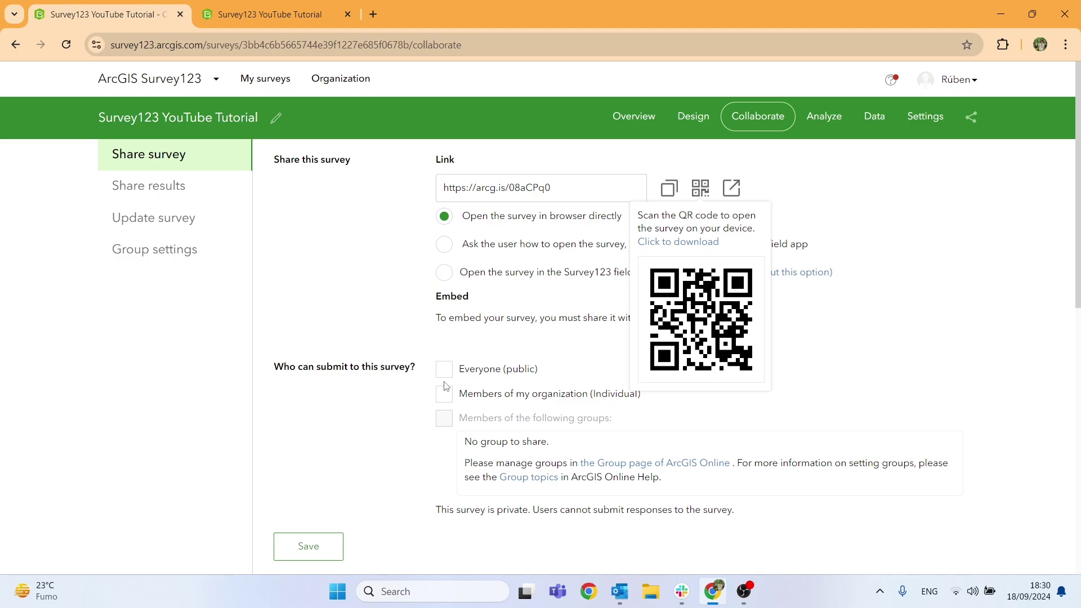
scroll(451, 246, "down", 7)
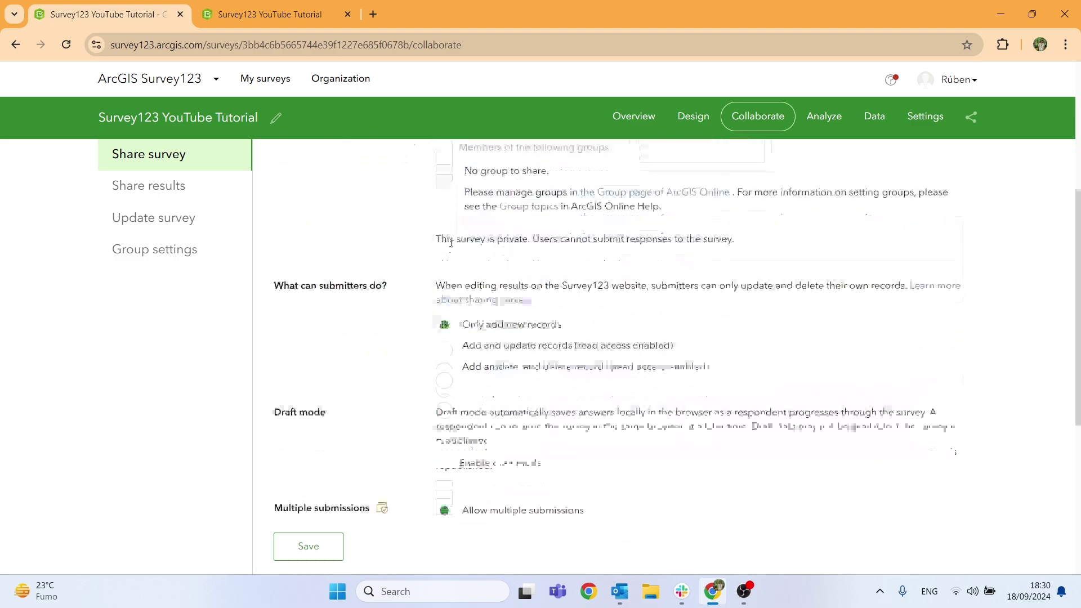